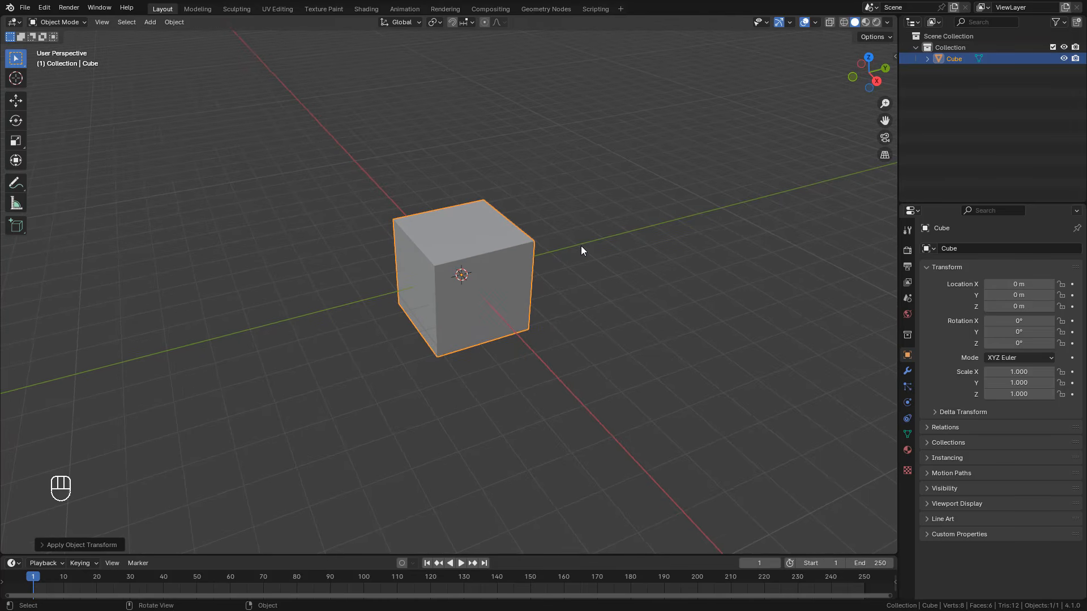
Step: Stretch the cube along the Z axis to about 3 times its height and apply the object transform
{"action": "key", "text": "s"}
{"action": "key", "text": "z"}
{"action": "key", "text": "s"}
{"action": "key", "text": "z"}
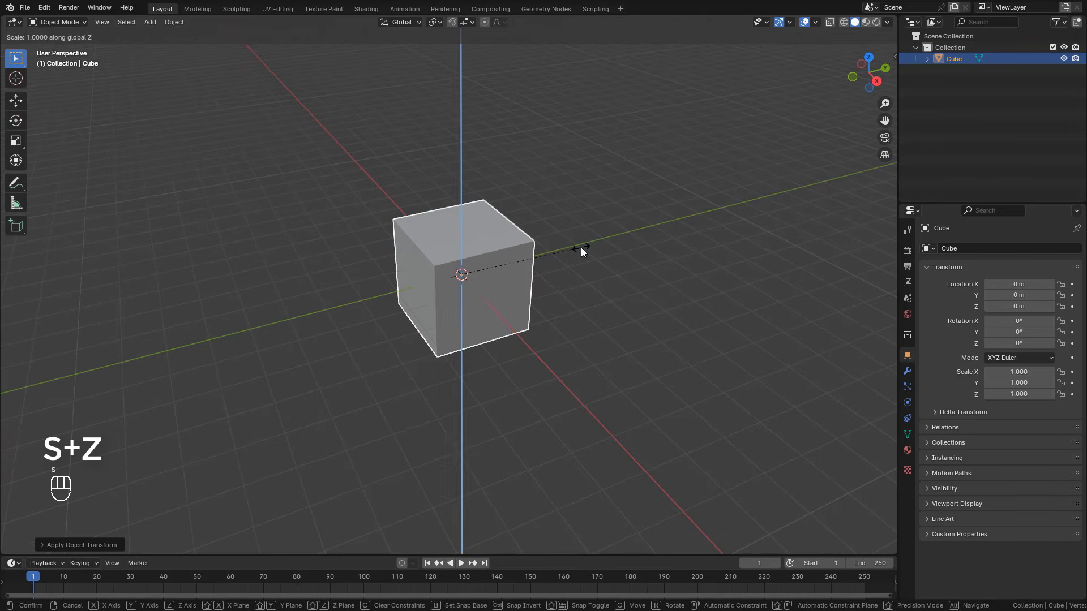
{"action": "left_click", "coordinate": [804, 188]}
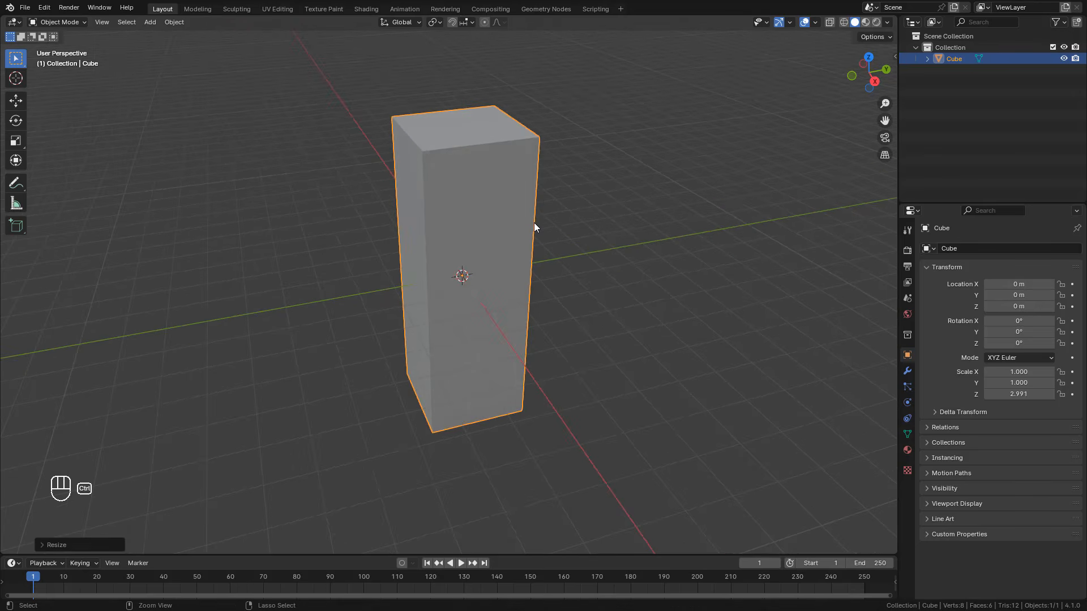
{"action": "key", "text": "ctrl+a"}
{"action": "left_click", "coordinate": [465, 223]}
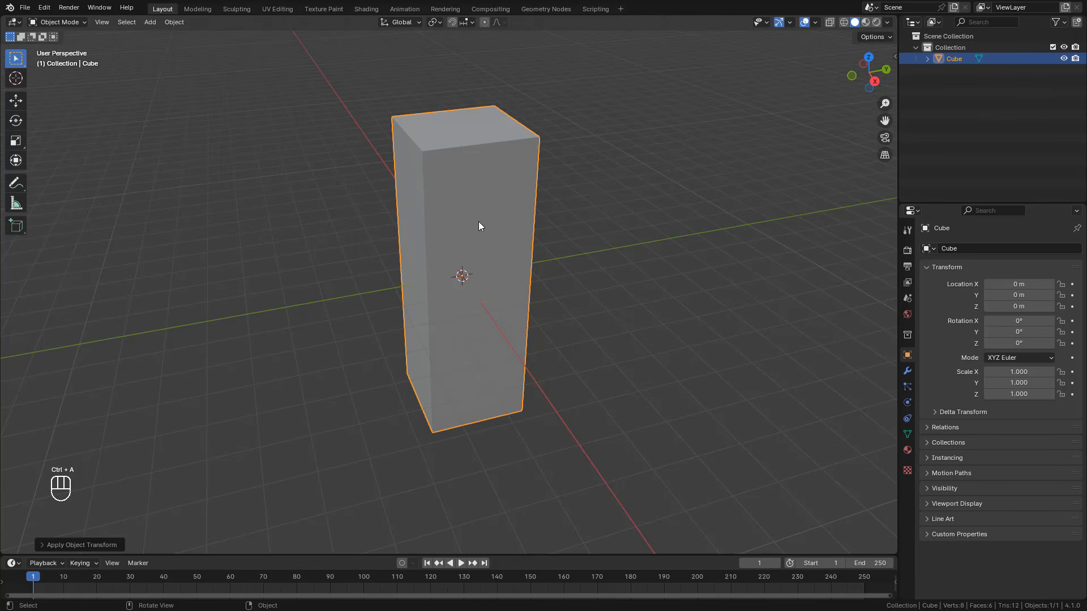
Step: Add a Subdivision Surface modifier to the tall block
{"action": "left_click", "coordinate": [907, 371]}
{"action": "left_click", "coordinate": [962, 251]}
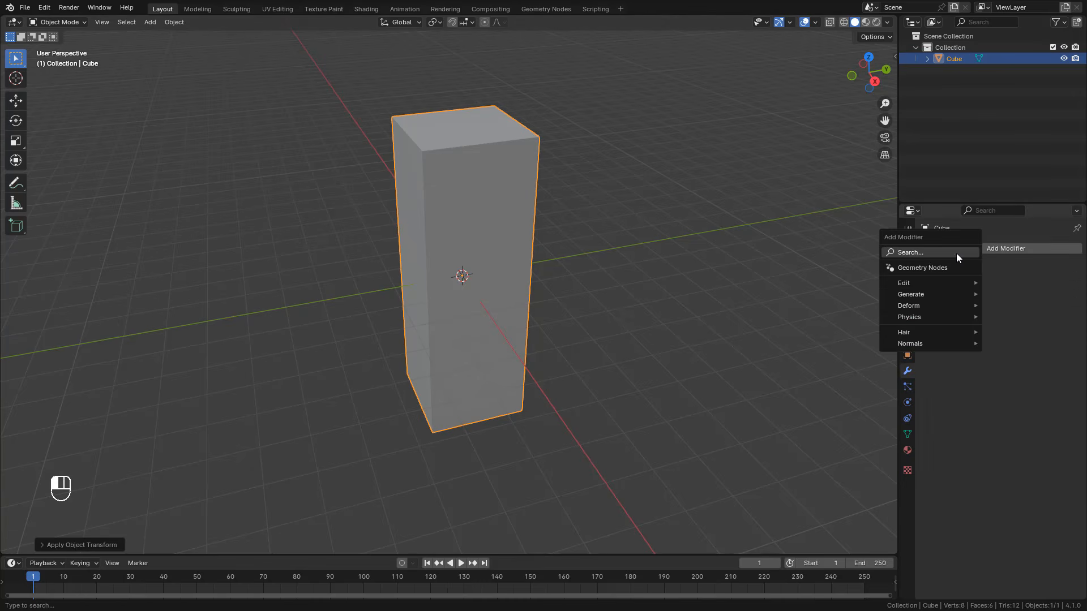
{"action": "left_click", "coordinate": [908, 253]}
{"action": "type", "text": "s"}
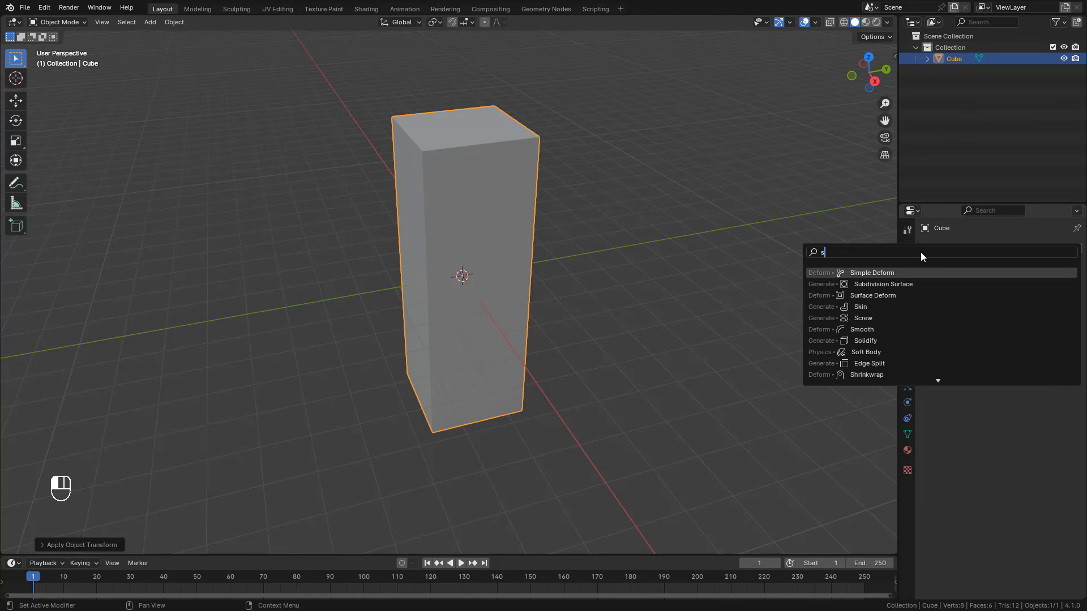
{"action": "type", "text": "ub"}
{"action": "left_click", "coordinate": [908, 274]}
{"action": "middle_click_drag", "start_coordinate": [493, 203], "coordinate": [480, 209]}
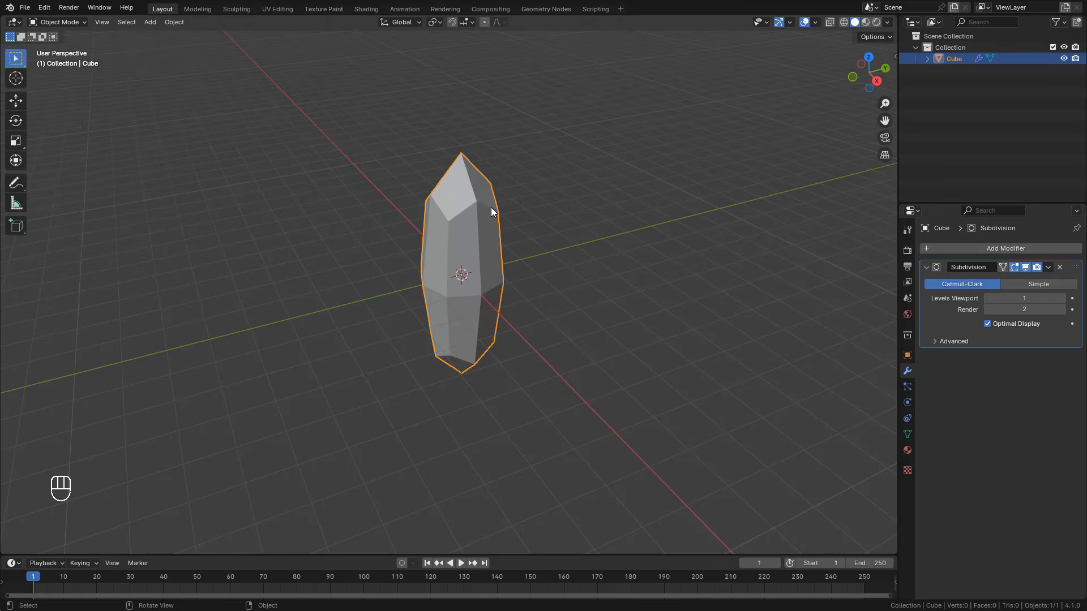
Step: Enter Edit Mode and add a horizontal loop cut around the block, slid up close to its top
{"action": "key", "text": "Tab"}
{"action": "key", "text": "ctrl"}
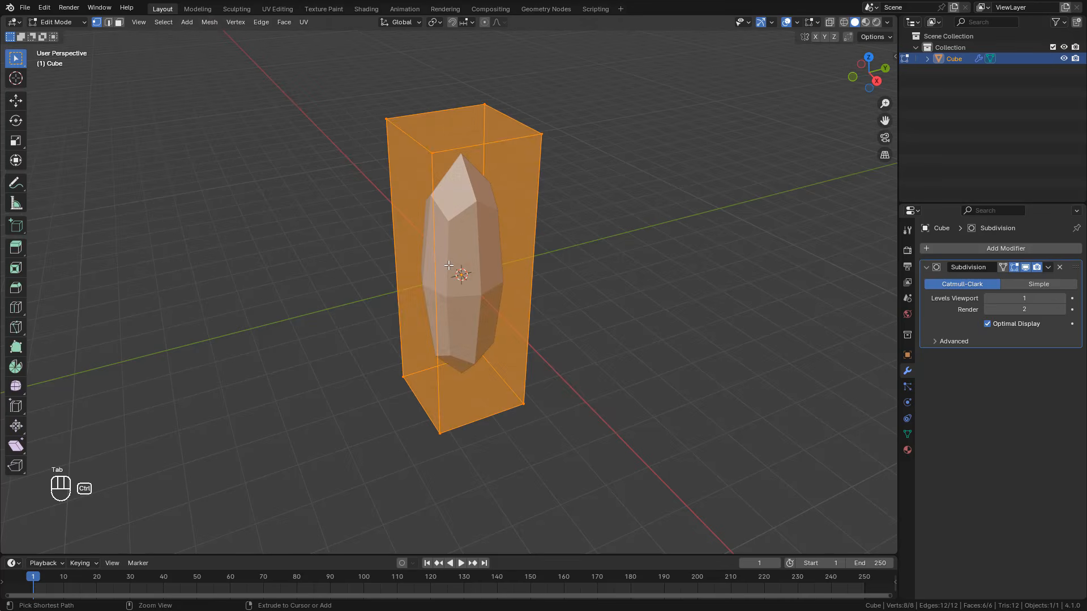
{"action": "key", "text": "ctrl+r"}
{"action": "left_click", "coordinate": [449, 266]}
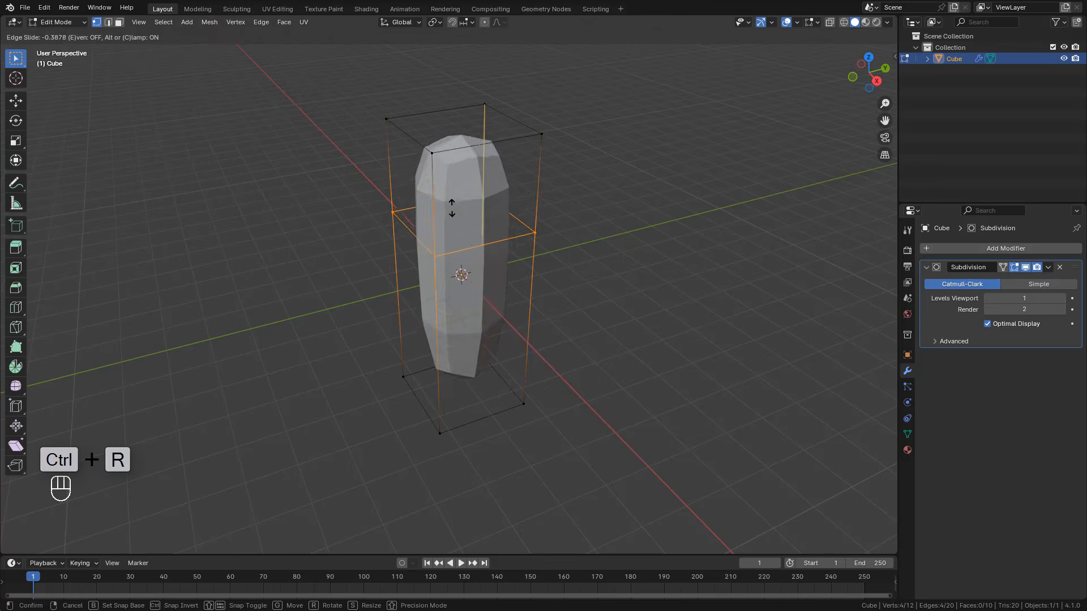
{"action": "left_click", "coordinate": [456, 170]}
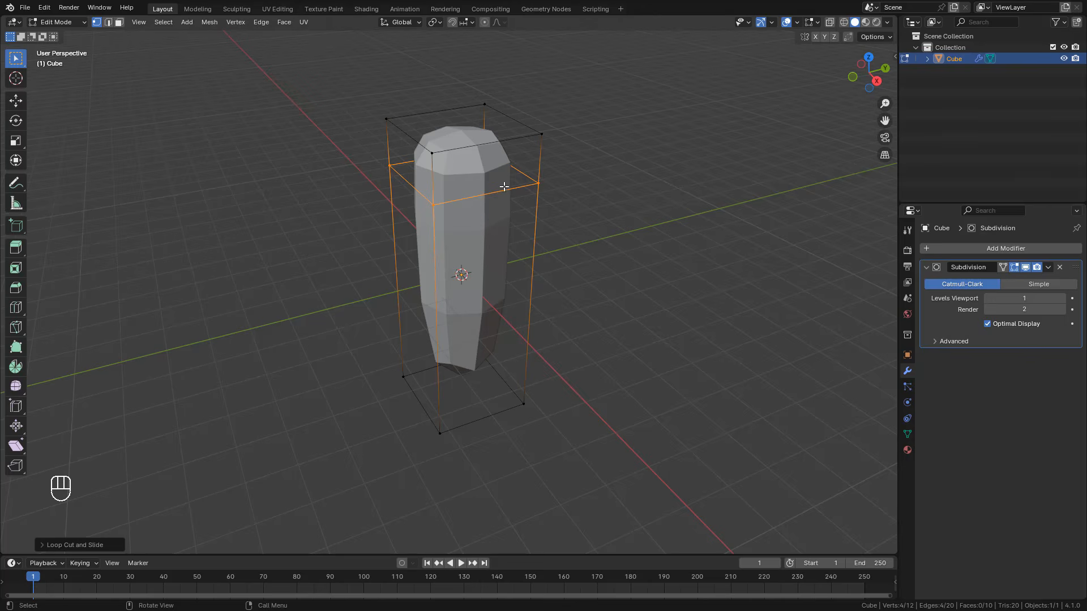
Step: Duplicate the whole block, move the copy sideways so it overlaps the original, and scale it down slightly
{"action": "key", "text": "a"}
{"action": "key", "text": "shift+d"}
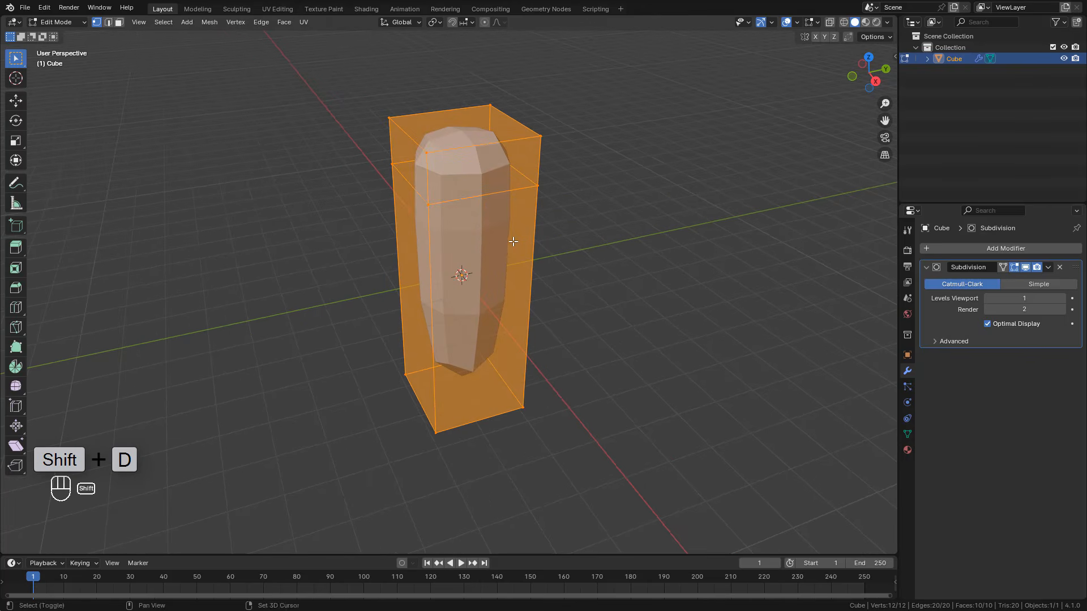
{"action": "key", "text": "shift+d"}
{"action": "right_click", "coordinate": [445, 239]}
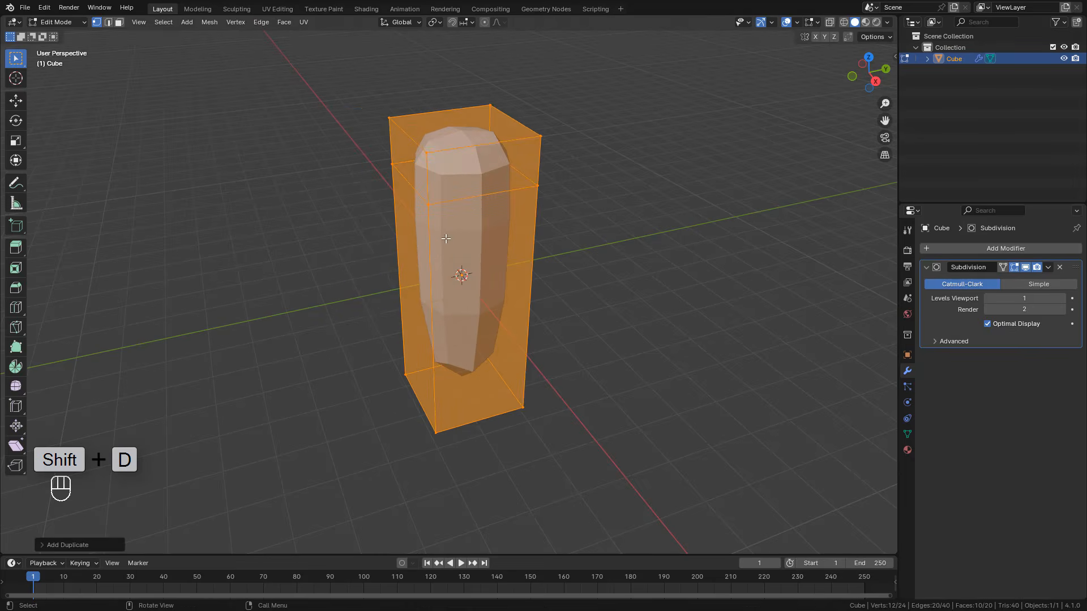
{"action": "left_click", "coordinate": [16, 101]}
{"action": "left_click_drag", "start_coordinate": [508, 238], "coordinate": [463, 247]}
{"action": "key", "text": "s"}
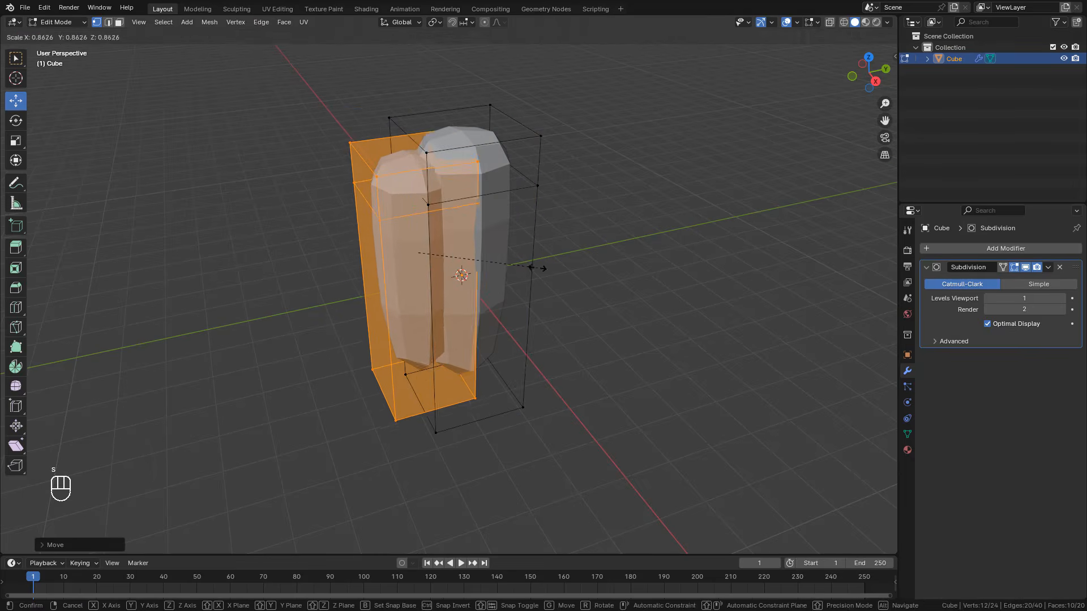
{"action": "left_click", "coordinate": [532, 265]}
Step: Shorten the copied block along the Z axis and lower it a little beside the original
{"action": "key", "text": "s"}
{"action": "key", "text": "z"}
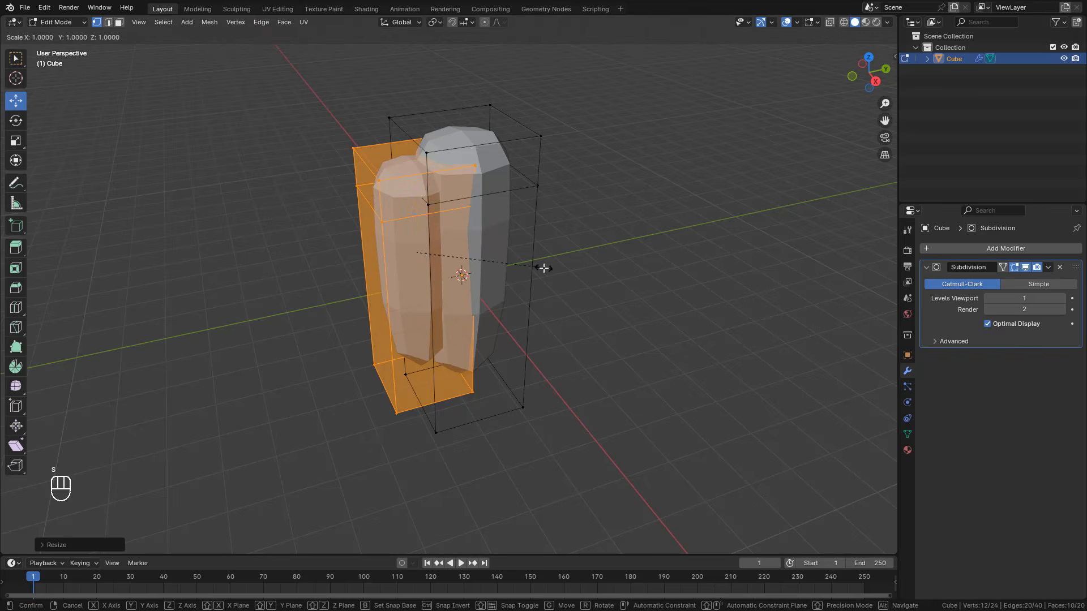
{"action": "left_click", "coordinate": [529, 266]}
{"action": "middle_click_drag", "start_coordinate": [520, 270], "coordinate": [517, 253]}
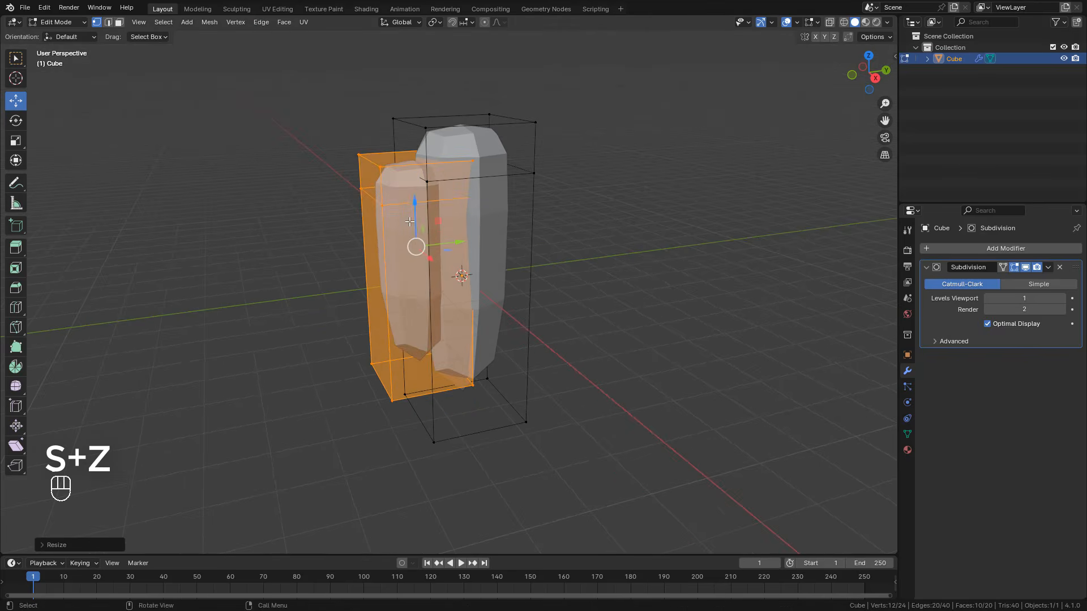
{"action": "left_click_drag", "start_coordinate": [413, 222], "coordinate": [414, 236]}
{"action": "middle_click_drag", "start_coordinate": [456, 257], "coordinate": [488, 270]}
Step: Duplicate the smaller block, scale the new copy down, and offset it horizontally in front of the other two blocks
{"action": "key", "text": "shift+d"}
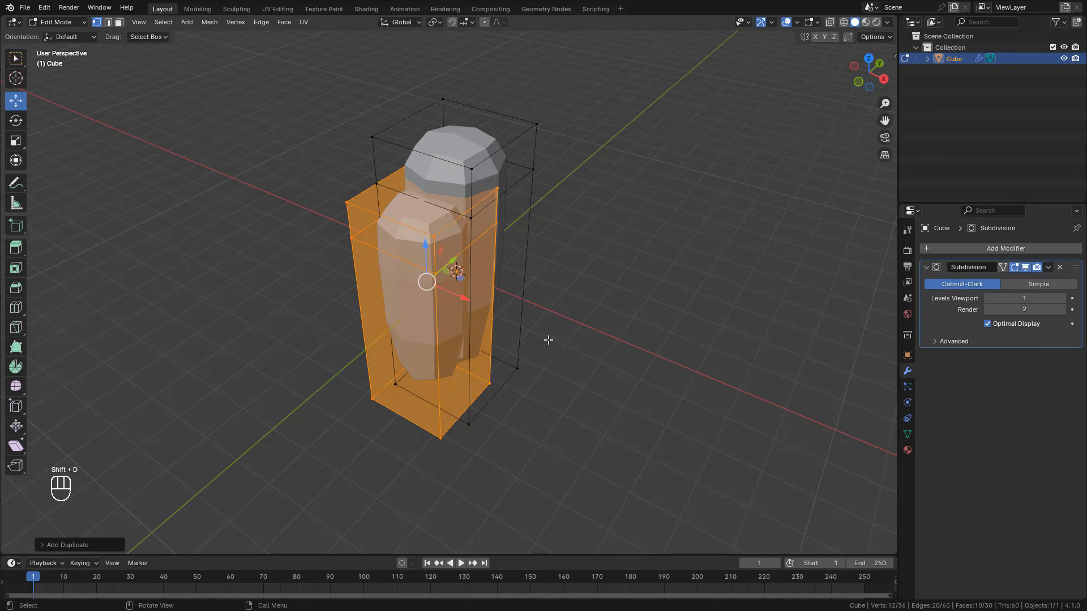
{"action": "key", "text": "s"}
{"action": "left_click", "coordinate": [520, 327]}
{"action": "left_click_drag", "start_coordinate": [464, 297], "coordinate": [495, 311]}
{"action": "middle_click_drag", "start_coordinate": [496, 311], "coordinate": [453, 277]}
{"action": "left_click_drag", "start_coordinate": [462, 265], "coordinate": [470, 264]}
Step: Shorten the third block along the Z axis and lower it slightly so it is the lowest of the cluster
{"action": "key", "text": "s"}
{"action": "key", "text": "z"}
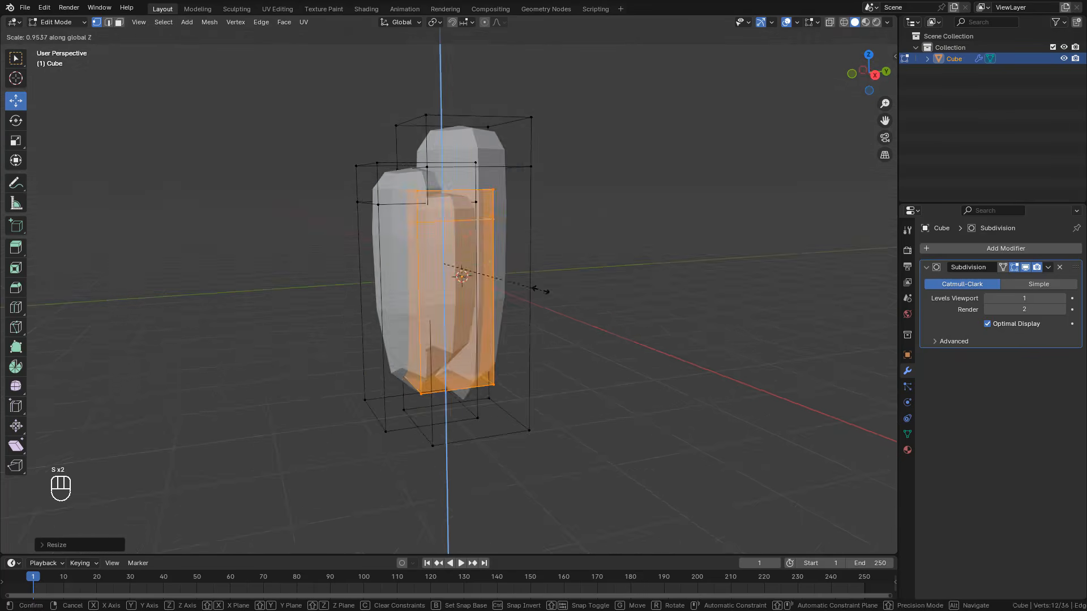
{"action": "left_click", "coordinate": [541, 290]}
{"action": "middle_click_drag", "start_coordinate": [538, 289], "coordinate": [548, 301]}
{"action": "left_click_drag", "start_coordinate": [457, 226], "coordinate": [457, 236]}
{"action": "middle_click_drag", "start_coordinate": [546, 269], "coordinate": [490, 277]}
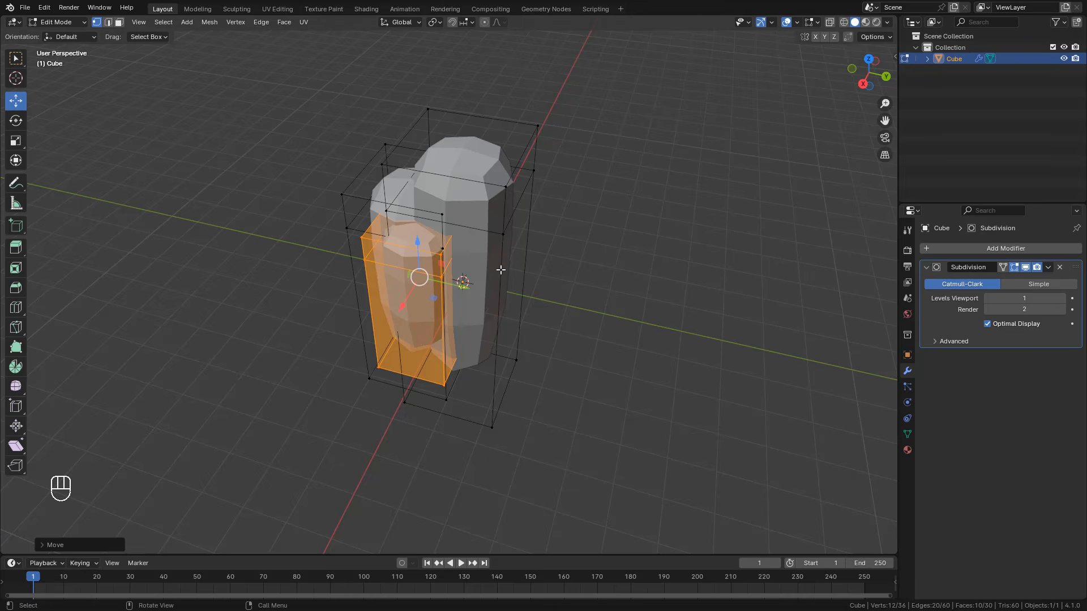
Step: Select all linked geometry of the tallest block and duplicate it in place
{"action": "left_click", "coordinate": [538, 127]}
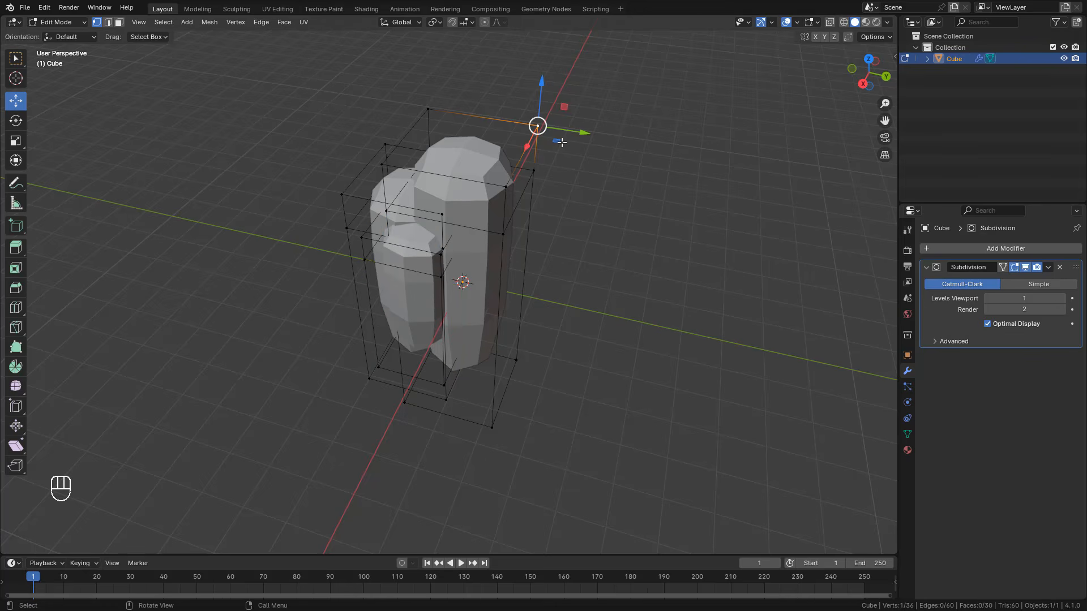
{"action": "key", "text": "l"}
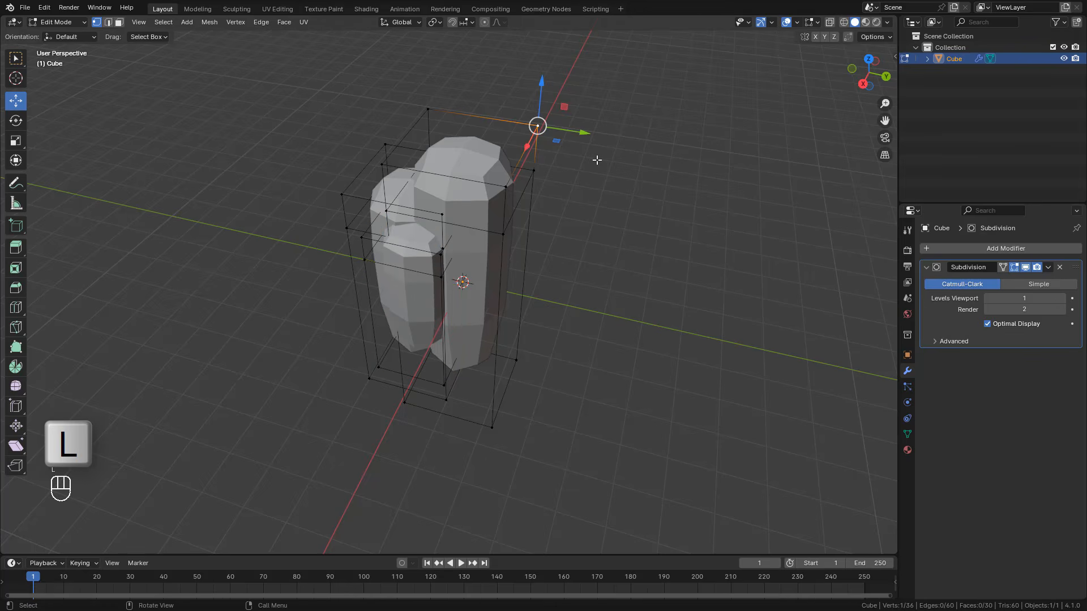
{"action": "key", "text": "l"}
{"action": "middle_click_drag", "start_coordinate": [555, 153], "coordinate": [461, 250]}
{"action": "key", "text": "shift+d"}
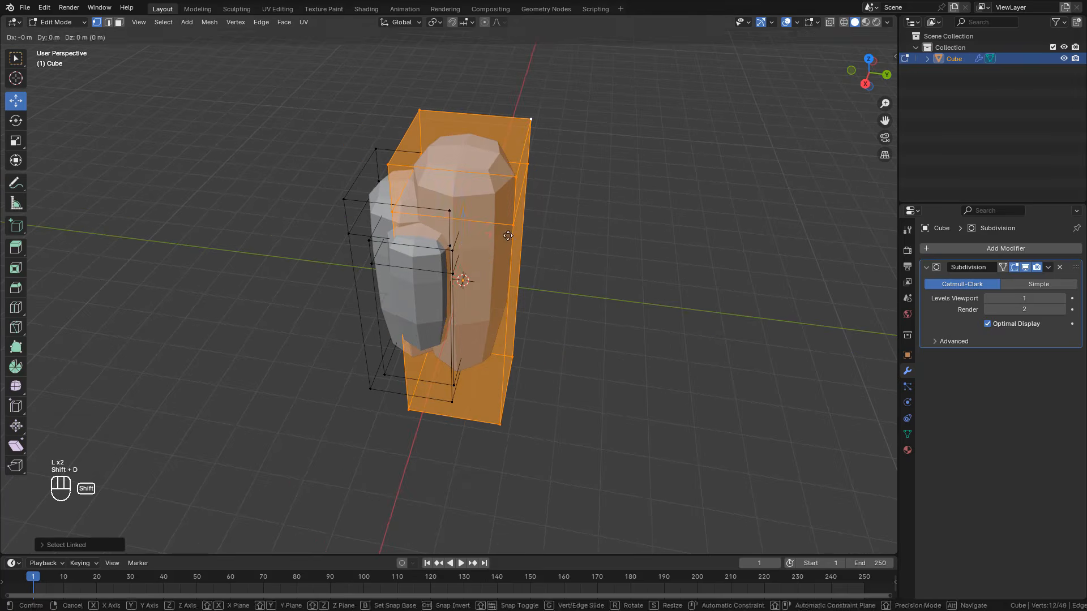
{"action": "right_click", "coordinate": [560, 241]}
Step: Scale the tallest block's duplicate down, offset it along the Y axis, and raise it above the original's top
{"action": "key", "text": "s"}
{"action": "left_click", "coordinate": [511, 269]}
{"action": "key", "text": "s"}
{"action": "left_click", "coordinate": [537, 284]}
{"action": "left_click_drag", "start_coordinate": [507, 256], "coordinate": [554, 260]}
{"action": "left_click_drag", "start_coordinate": [512, 214], "coordinate": [515, 158]}
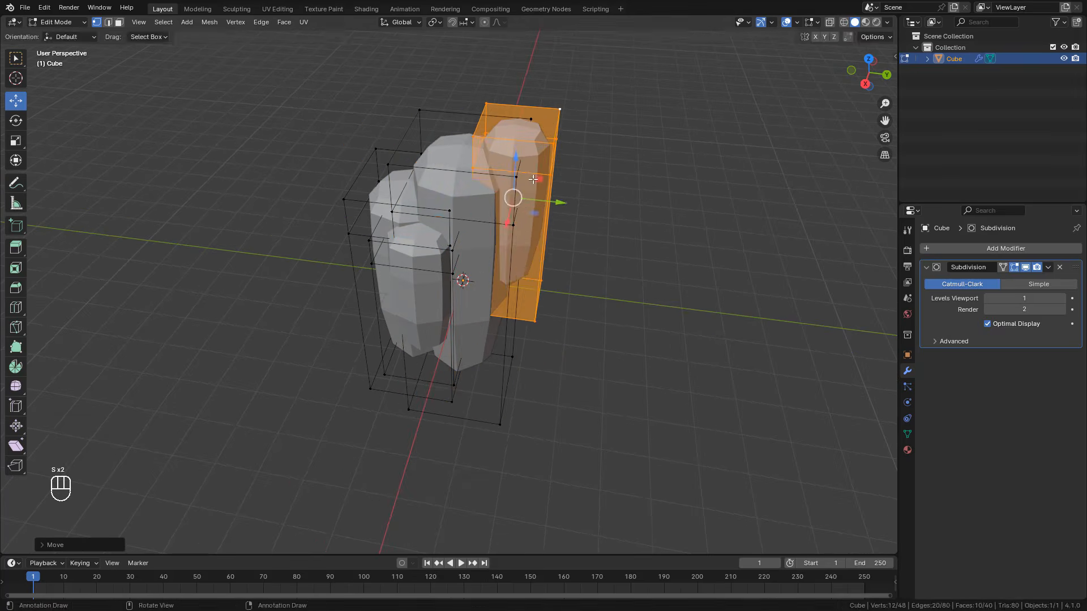
Step: Move the raised block back along Y to overlap the tallest block, shorten it along Z, and return to Object Mode
{"action": "left_click_drag", "start_coordinate": [557, 202], "coordinate": [535, 196]}
{"action": "key", "text": "s"}
{"action": "left_click", "coordinate": [539, 193]}
{"action": "key", "text": "s"}
{"action": "key", "text": "z"}
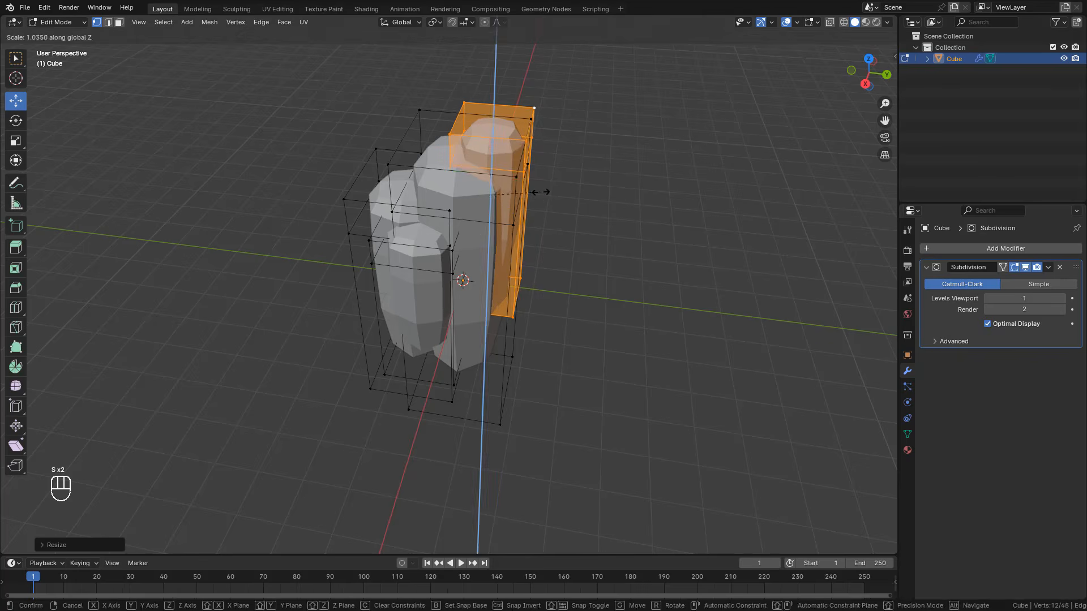
{"action": "left_click", "coordinate": [521, 163]}
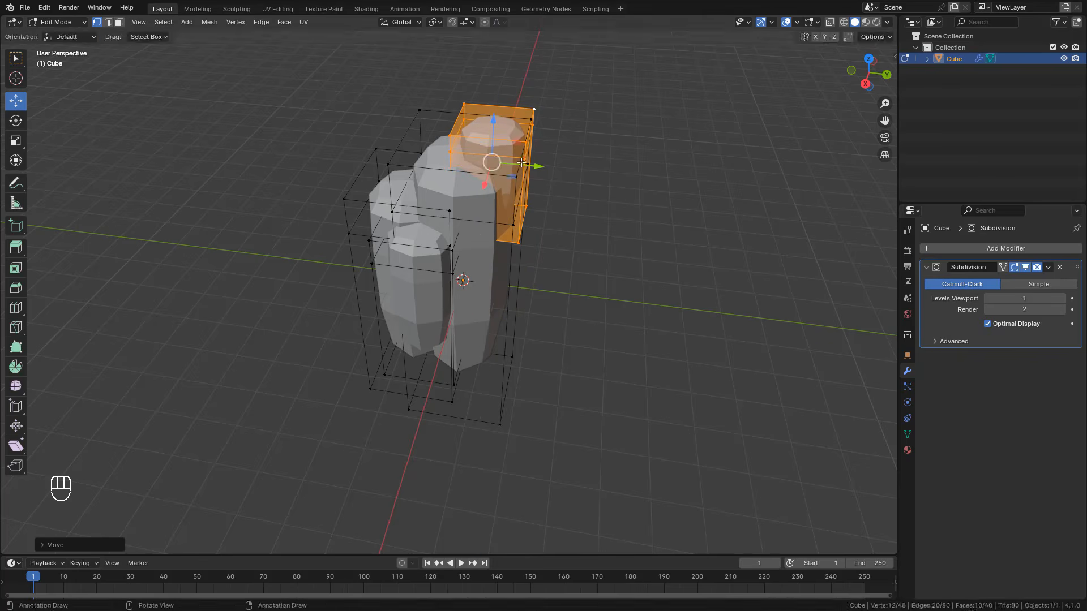
{"action": "middle_click_drag", "start_coordinate": [508, 217], "coordinate": [573, 226]}
{"action": "key", "text": "Tab"}
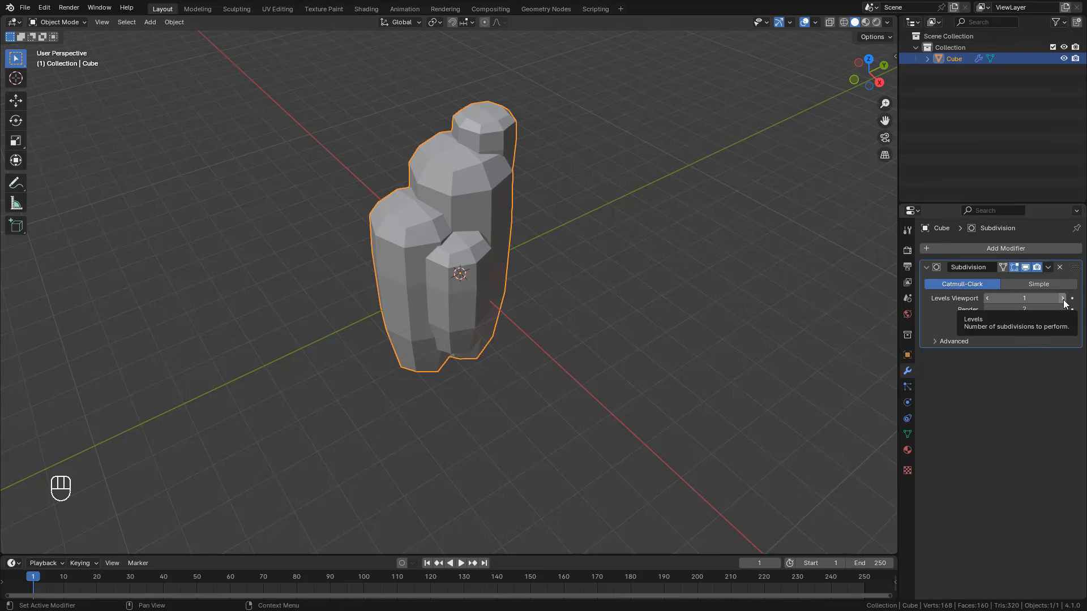
Step: Set the Subdivision modifier's viewport levels to 2 and add a Remesh modifier
{"action": "left_click", "coordinate": [1062, 299]}
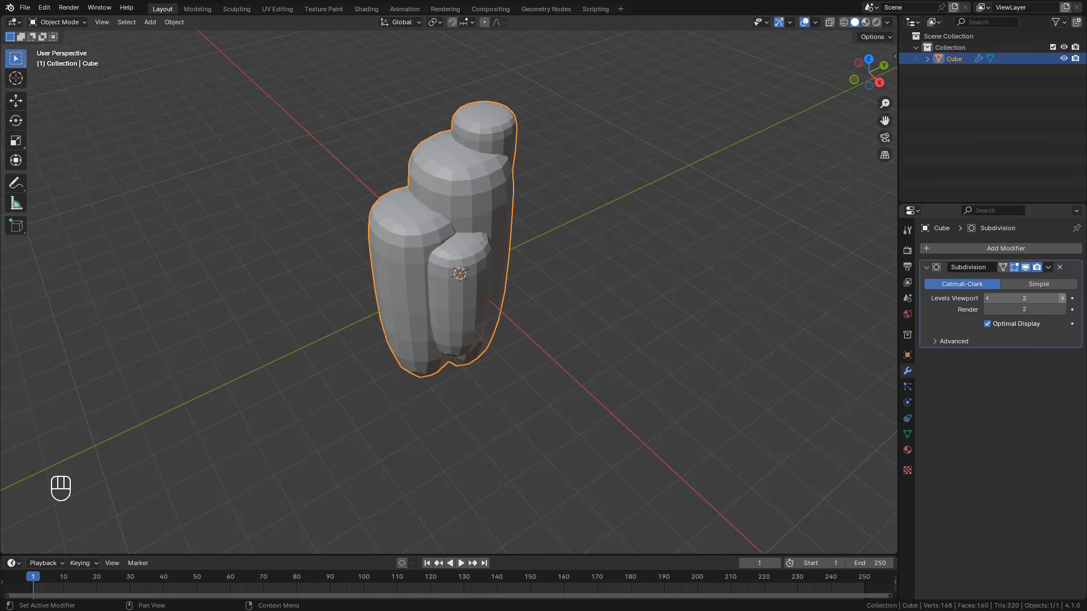
{"action": "left_click", "coordinate": [965, 249]}
{"action": "left_click", "coordinate": [915, 248]}
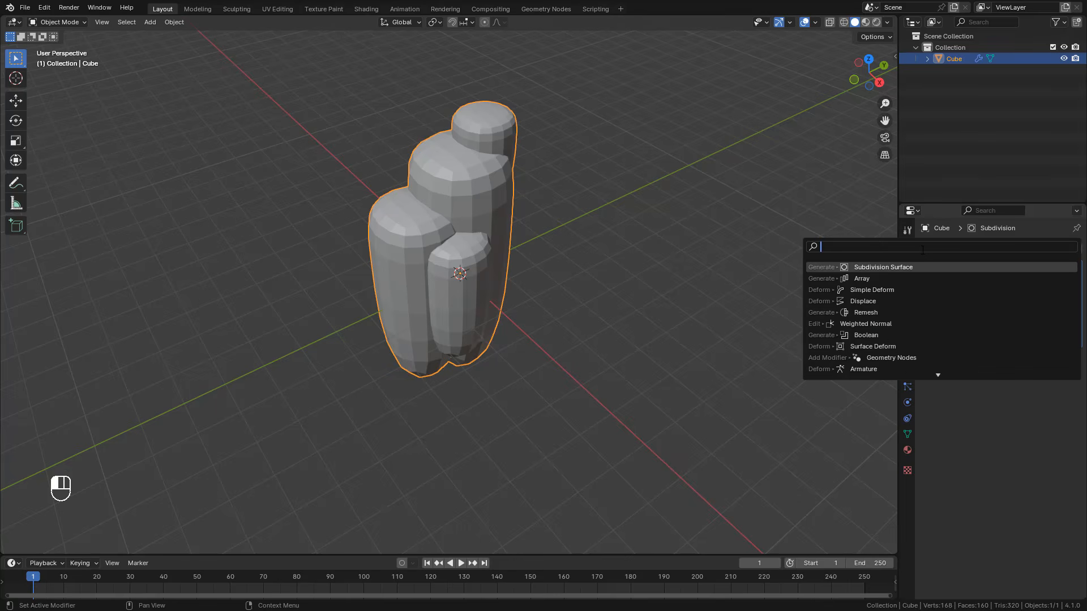
{"action": "type", "text": "remesh"}
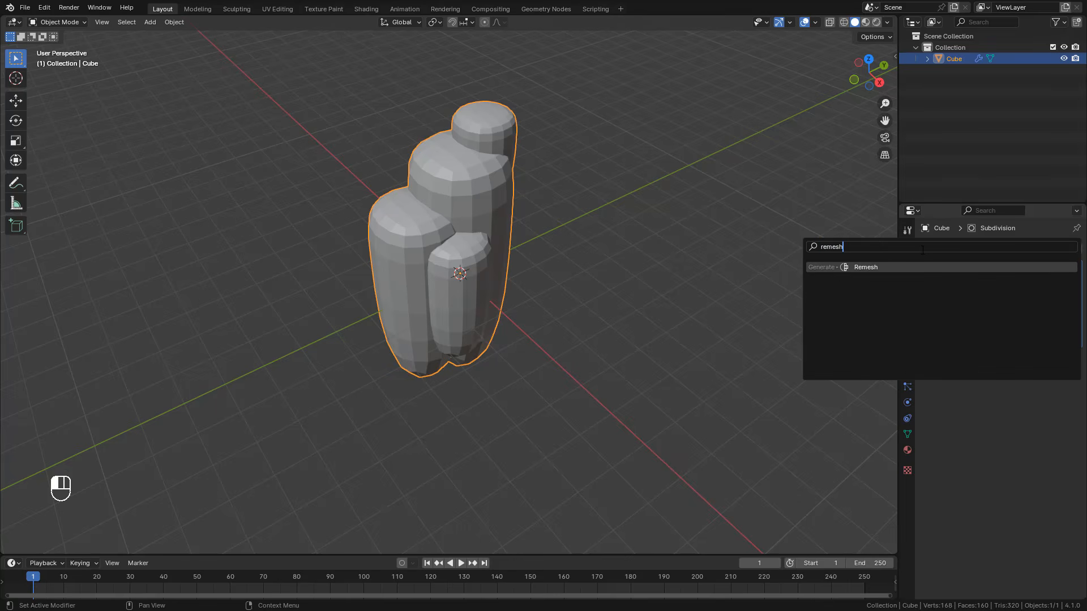
{"action": "left_click", "coordinate": [906, 269]}
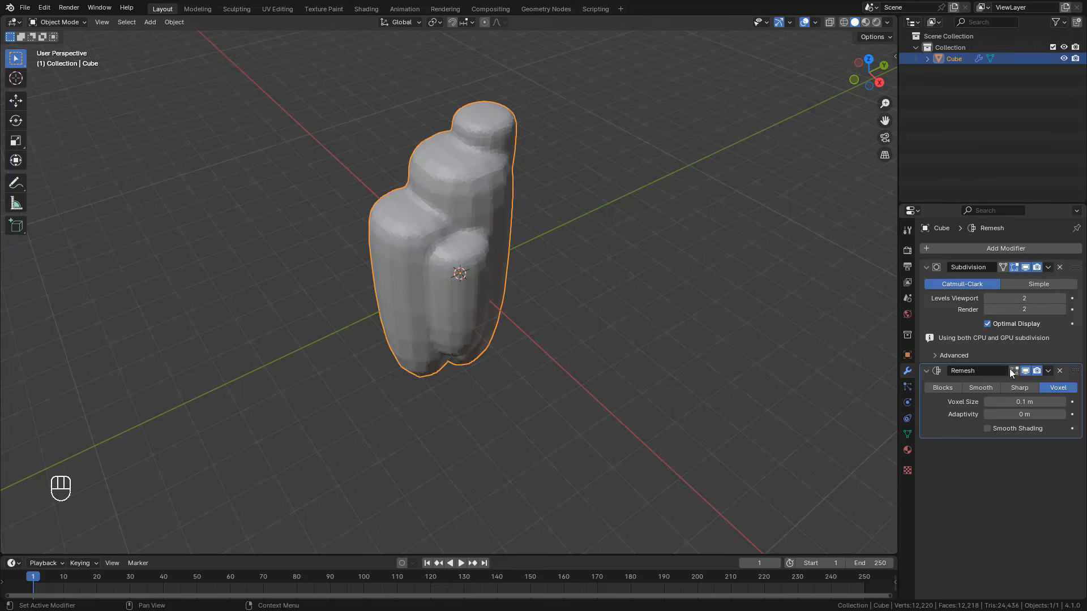
Step: Enable smooth shading on the Remesh modifier and increase its voxel size so the blocks blend into one form
{"action": "left_click", "coordinate": [988, 429]}
{"action": "left_click_drag", "start_coordinate": [1016, 388], "coordinate": [1067, 388], "text": "shift"}
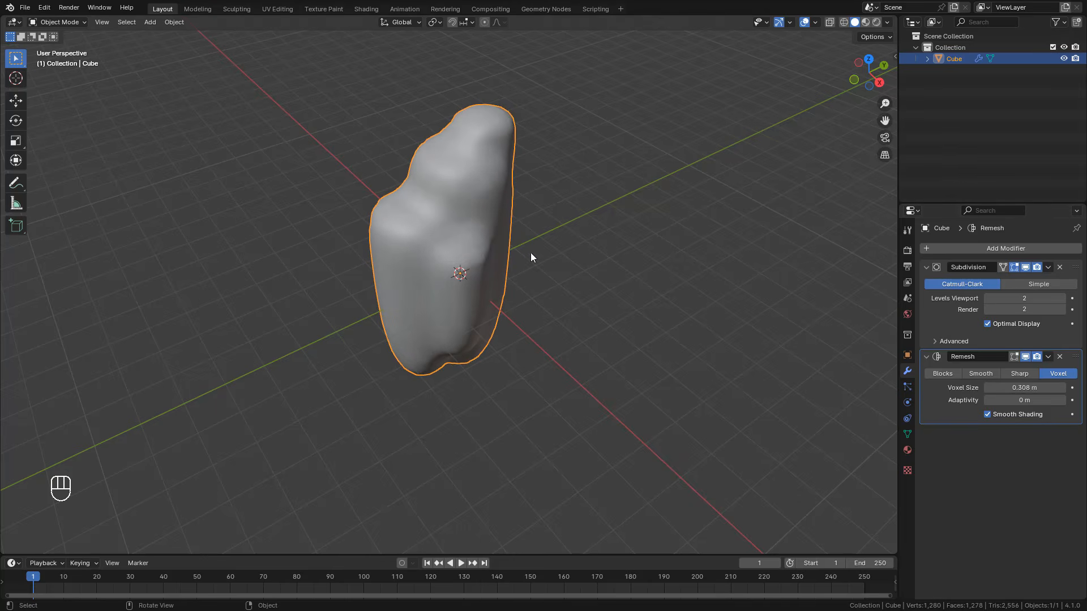
{"action": "left_click", "coordinate": [924, 267]}
{"action": "left_click", "coordinate": [925, 282]}
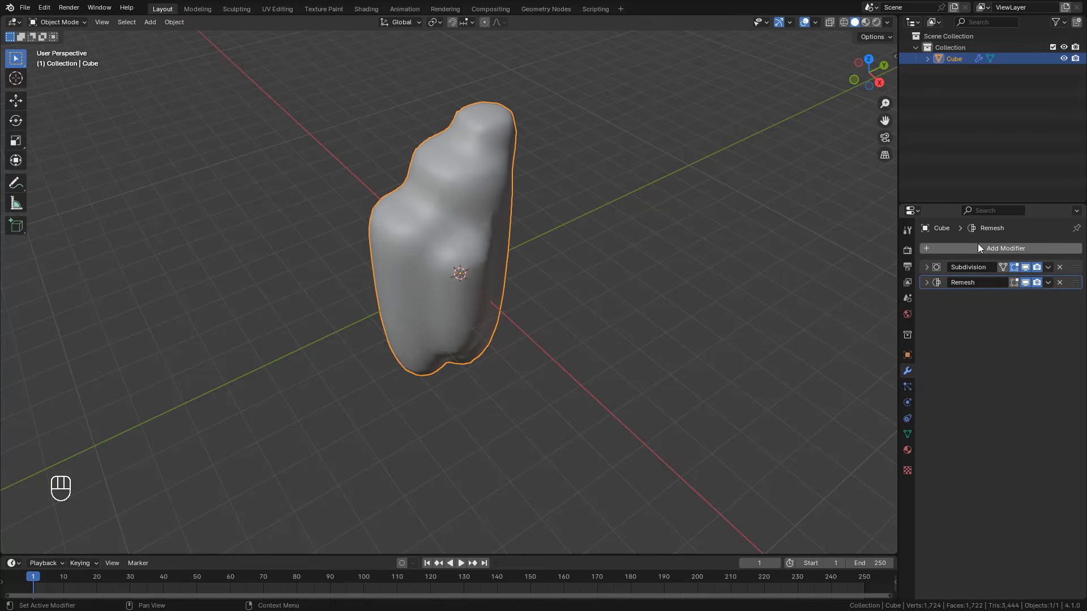
Step: Add a Displace modifier with a new texture and open that texture's settings
{"action": "left_click", "coordinate": [976, 248]}
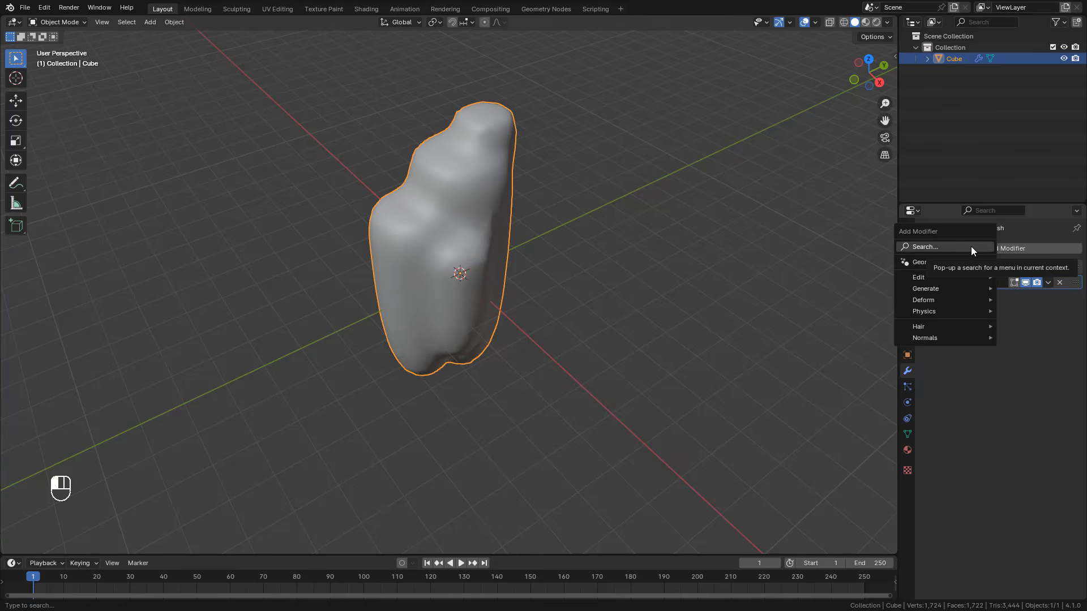
{"action": "left_click", "coordinate": [970, 248]}
{"action": "type", "text": "displa"}
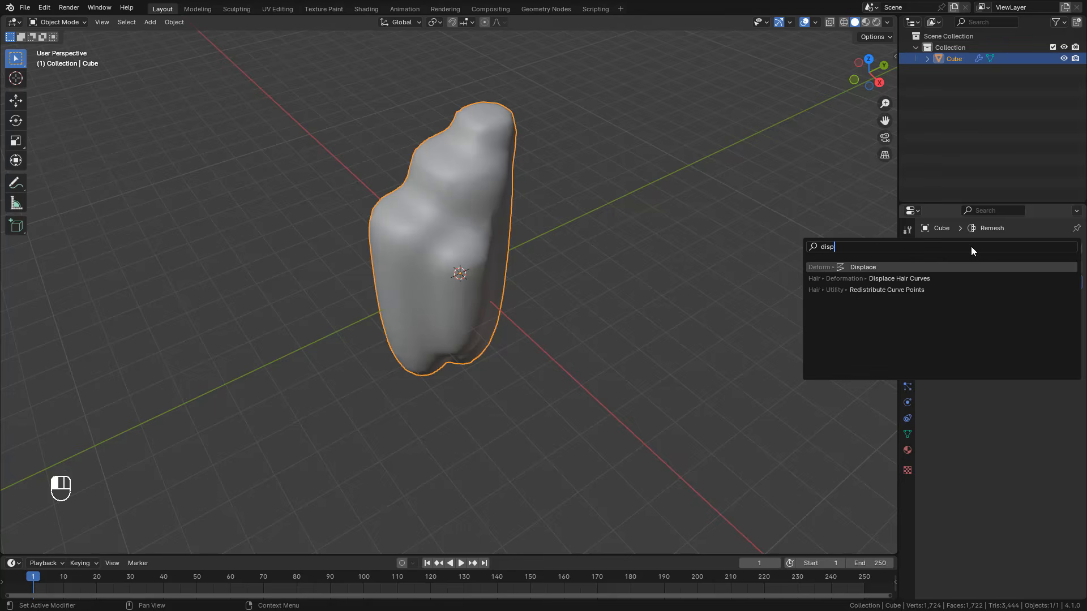
{"action": "left_click", "coordinate": [937, 266]}
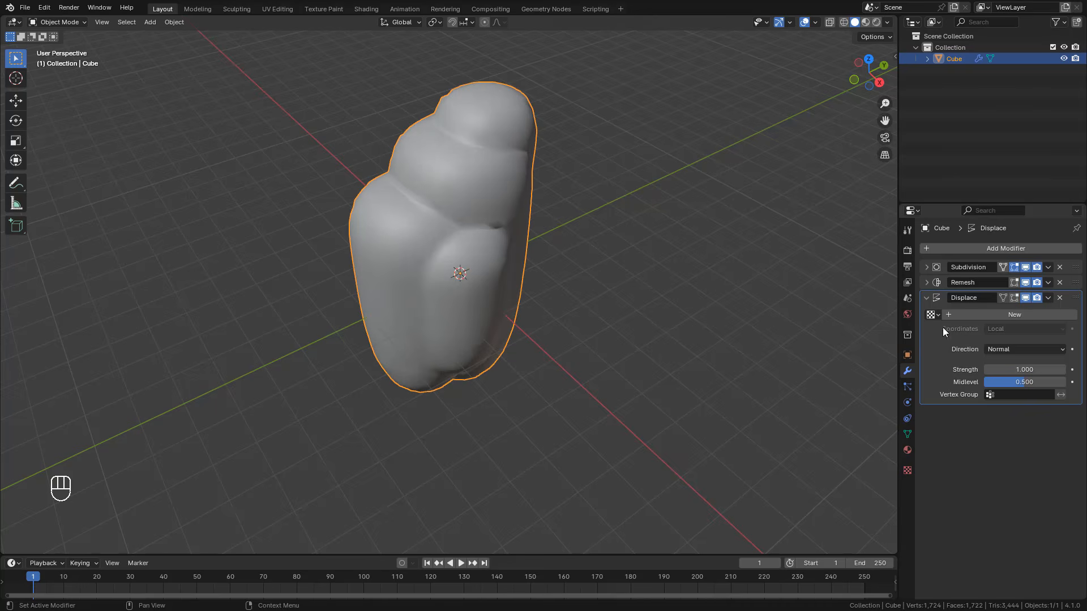
{"action": "left_click", "coordinate": [1009, 315]}
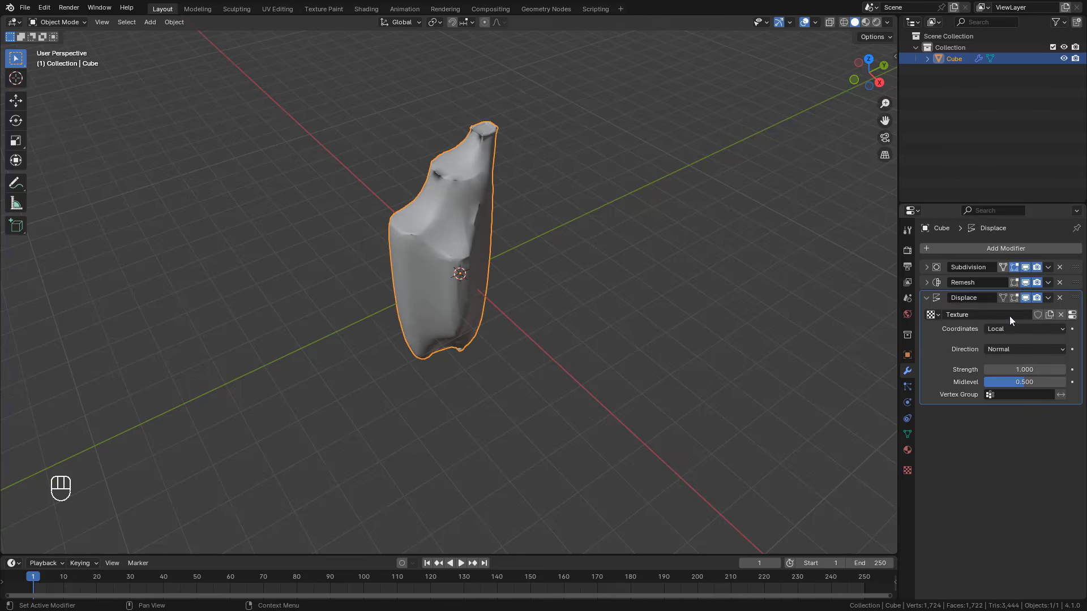
{"action": "left_click", "coordinate": [1075, 317]}
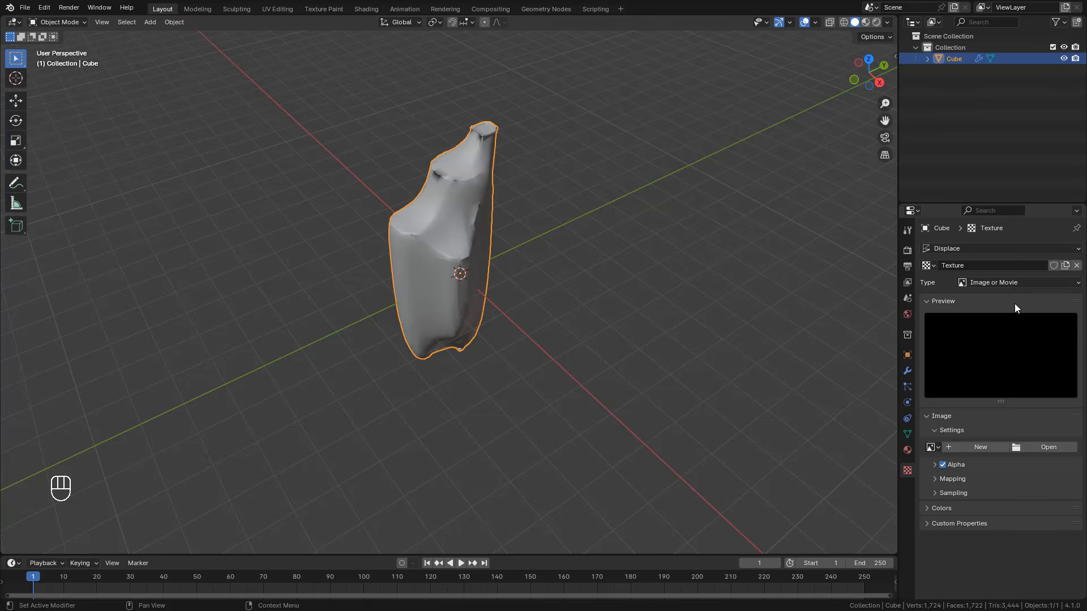
Step: Set the Displace texture's type to Clouds and its size to 1.21
{"action": "left_click", "coordinate": [1010, 280]}
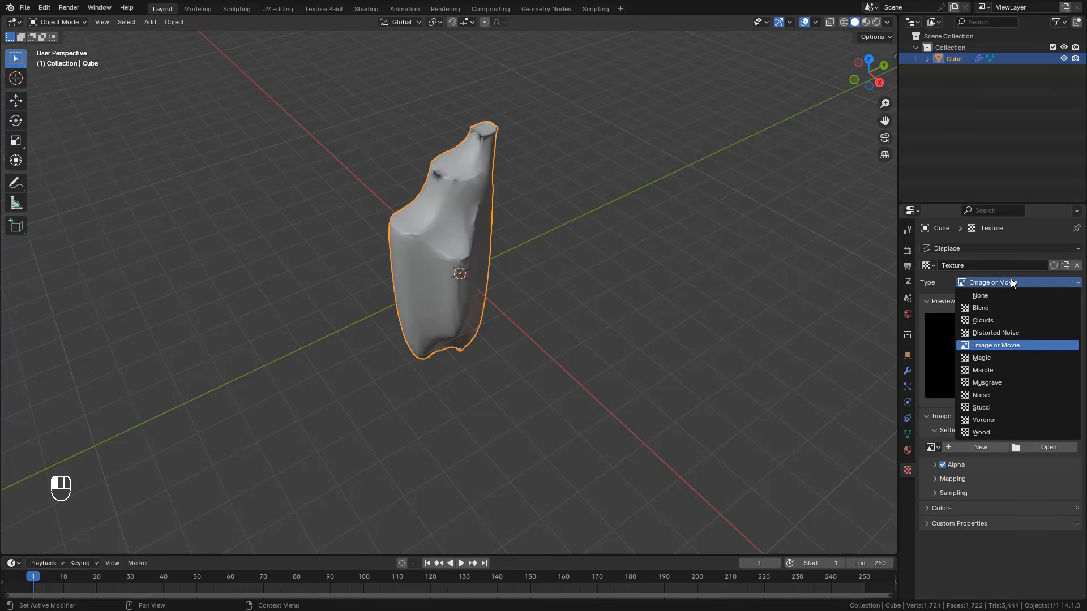
{"action": "left_click", "coordinate": [1004, 320]}
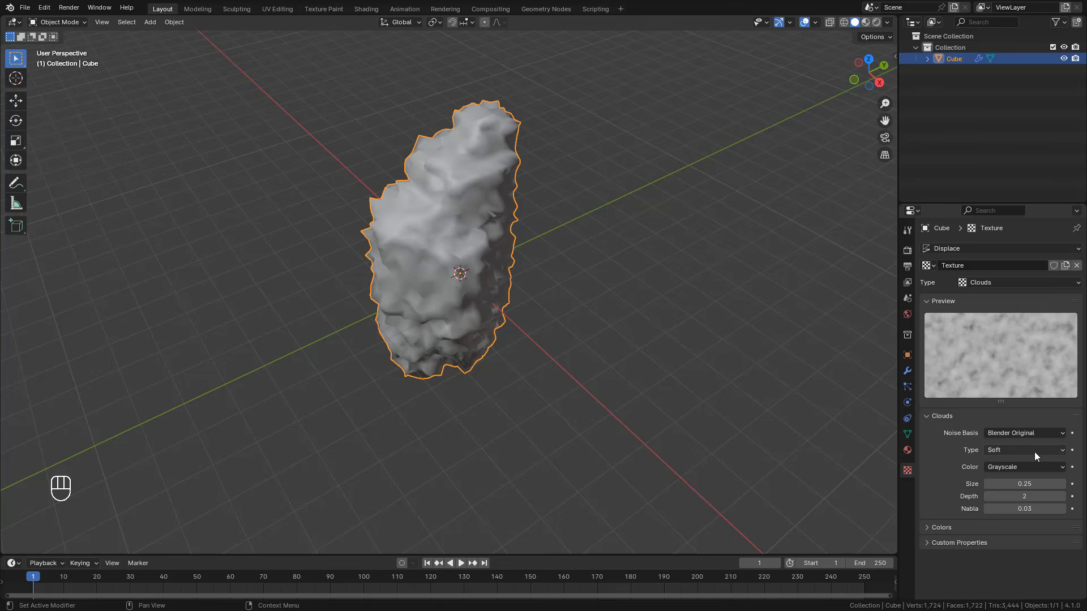
{"action": "left_click_drag", "start_coordinate": [1007, 483], "coordinate": [1081, 484], "text": "shift"}
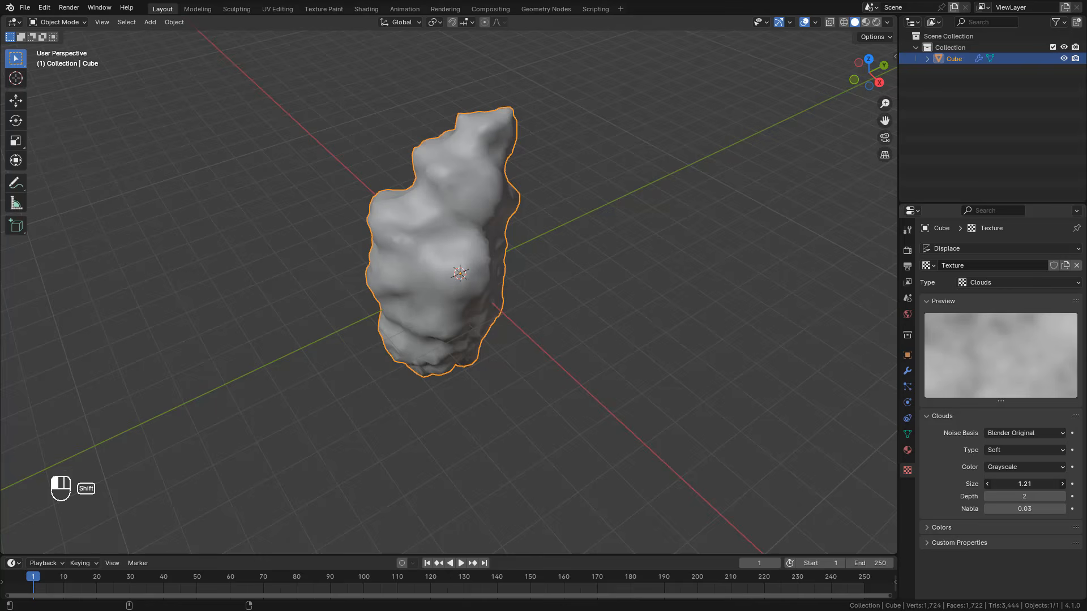
Step: Slightly lower the Displace modifier's strength and collapse its settings
{"action": "left_click", "coordinate": [907, 372]}
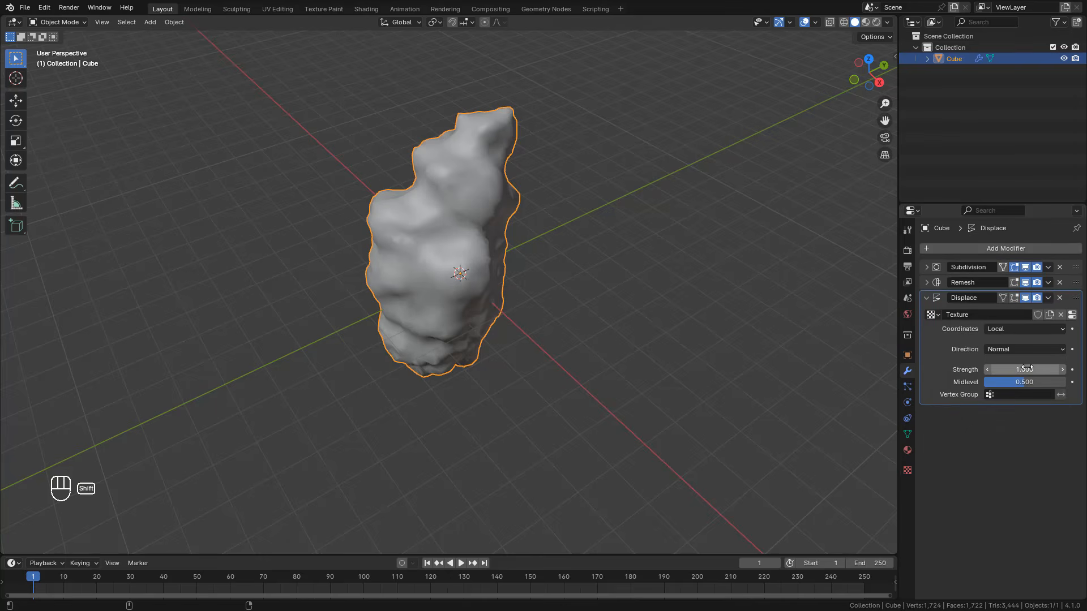
{"action": "mouse_move", "coordinate": [1024, 369]}
{"action": "left_mouse_down", "text": "shift"}
{"action": "mouse_move", "coordinate": [982, 369]}
{"action": "mouse_move", "coordinate": [1005, 369]}
{"action": "left_mouse_up", "text": "shift"}
{"action": "left_click", "coordinate": [926, 298]}
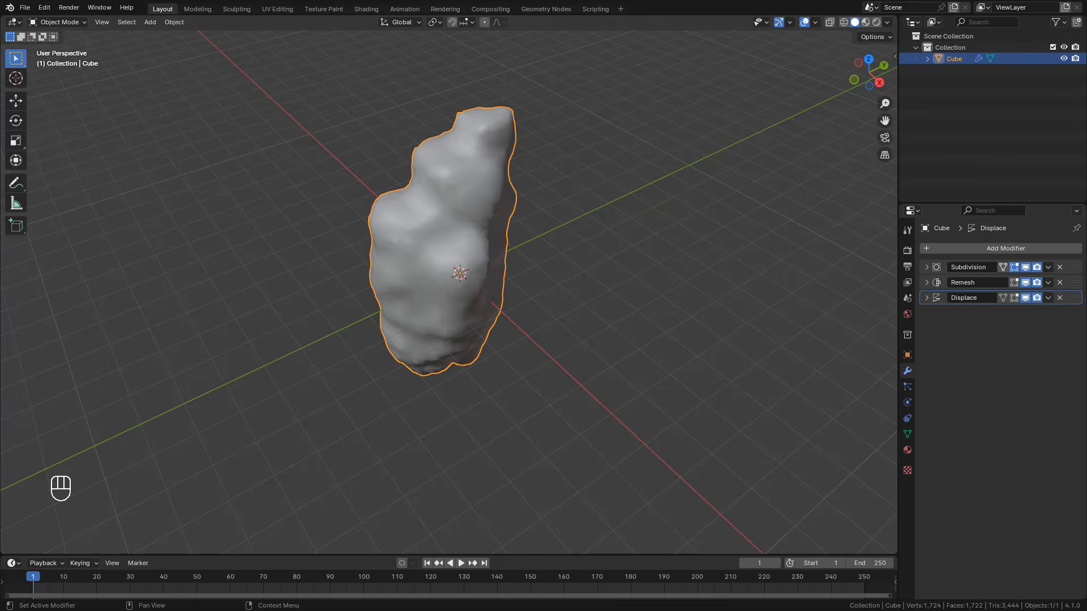
Step: Add a second Subdivision Surface modifier after the Displace modifier
{"action": "left_click", "coordinate": [1000, 249]}
{"action": "left_click", "coordinate": [980, 247]}
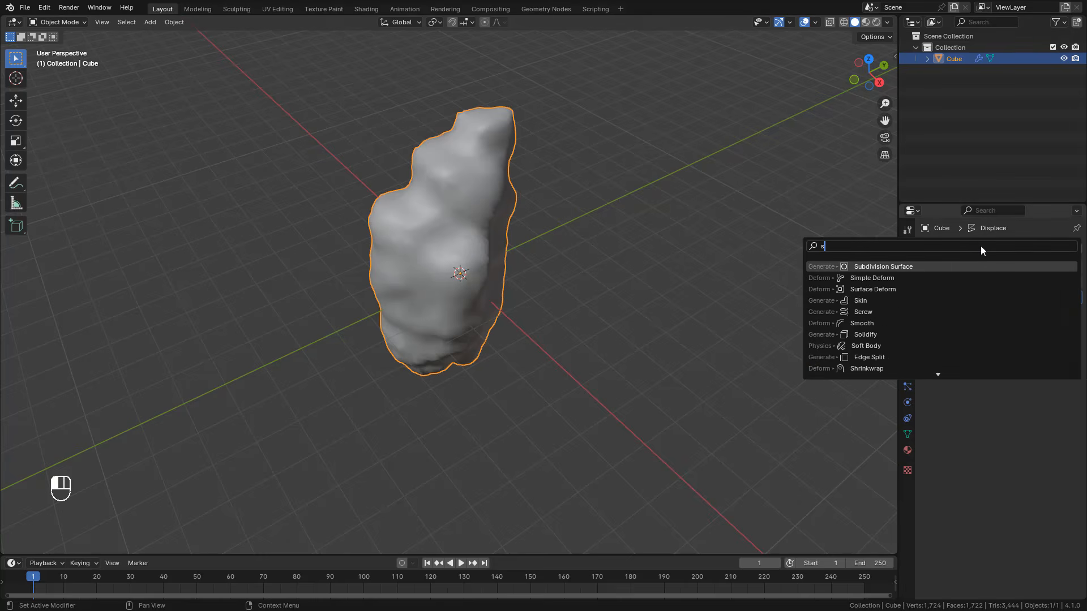
{"action": "left_click", "coordinate": [920, 292]}
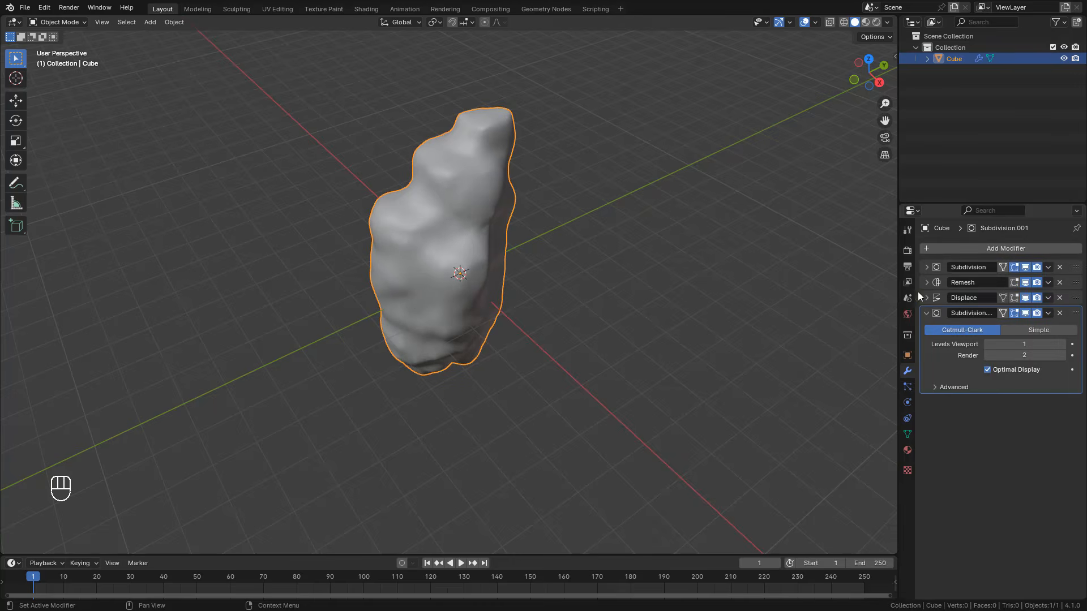
Step: Add a second Displace modifier with a new Clouds texture
{"action": "left_click", "coordinate": [982, 246]}
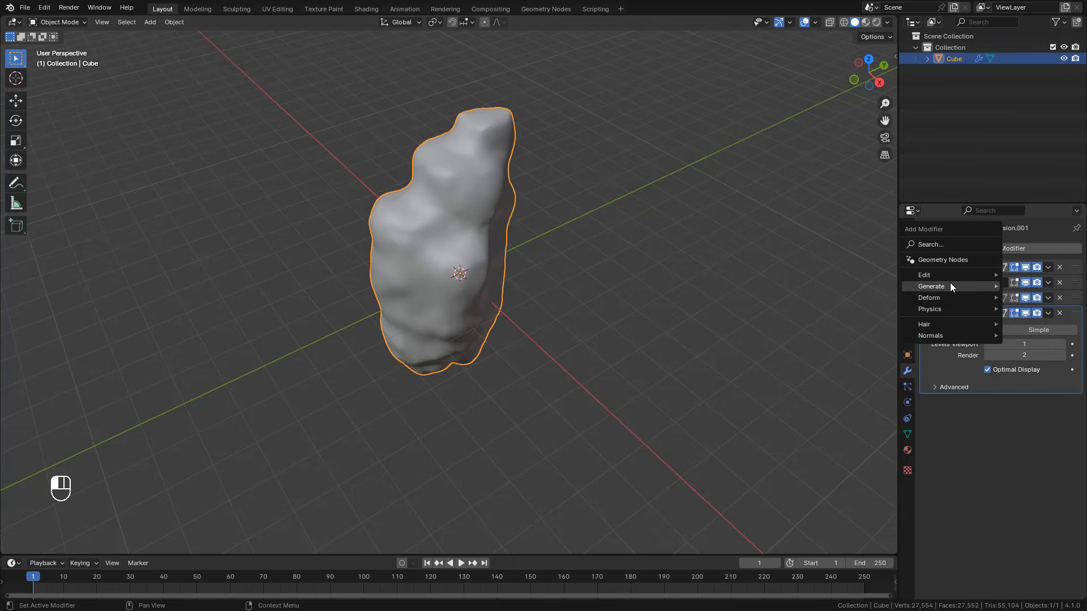
{"action": "left_click", "coordinate": [944, 243]}
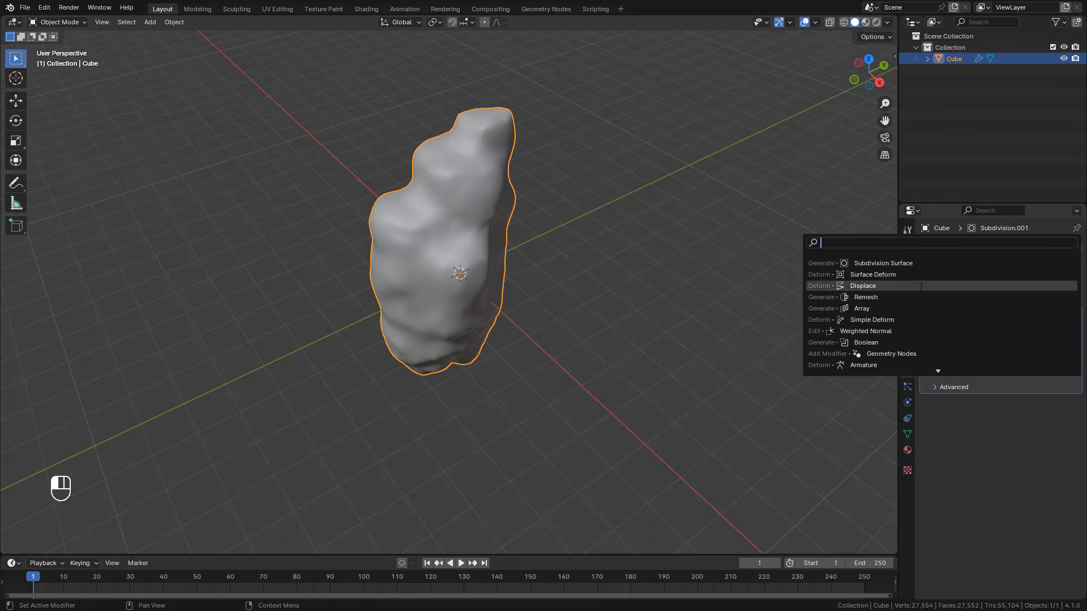
{"action": "left_click", "coordinate": [956, 286]}
{"action": "left_click", "coordinate": [1000, 433]}
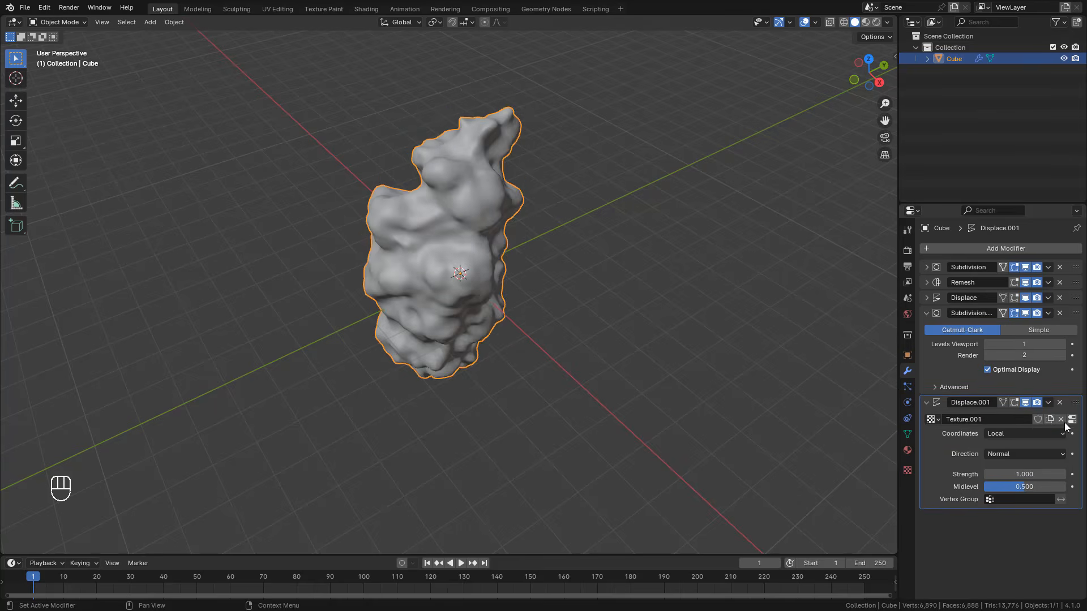
Step: Set the second cloud texture's size to 0.44 and the second Displace modifier's strength to 0.46
{"action": "left_click", "coordinate": [1071, 422]}
{"action": "left_click_drag", "start_coordinate": [1025, 484], "coordinate": [988, 474], "text": "shift"}
{"action": "left_click", "coordinate": [908, 370]}
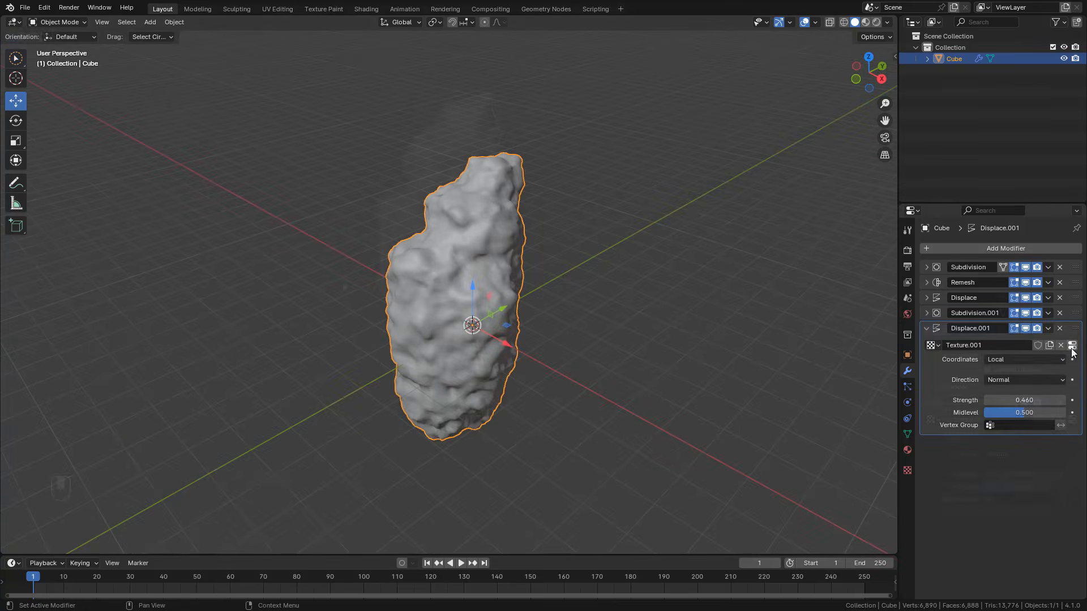
Step: Try the Original Perlin and Improved Perlin noise bases on the second cloud texture
{"action": "left_click", "coordinate": [1073, 348]}
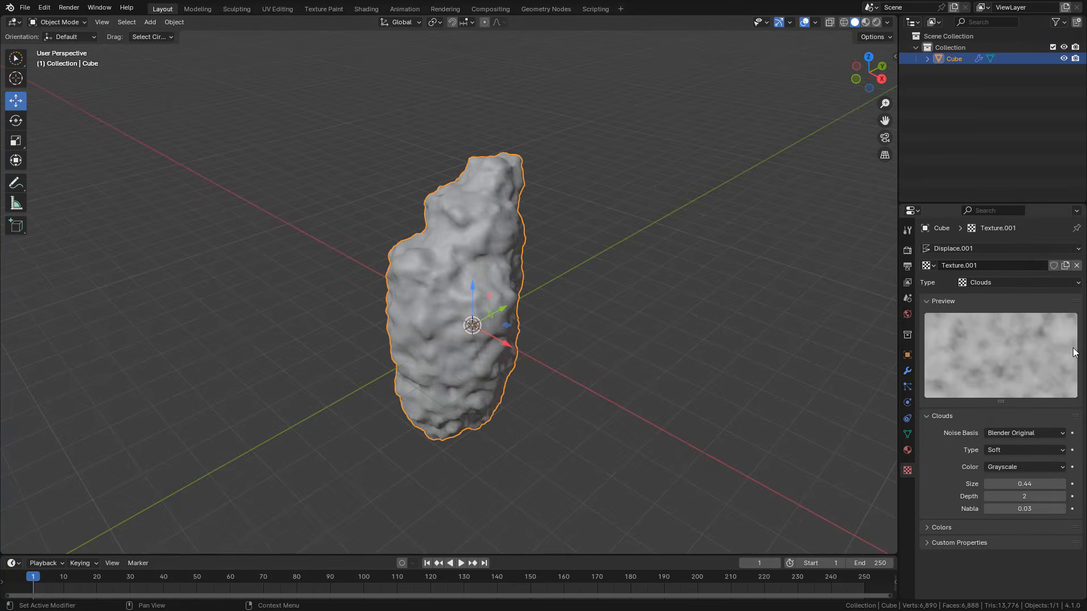
{"action": "left_click", "coordinate": [997, 433]}
{"action": "left_click", "coordinate": [1007, 460]}
{"action": "left_click", "coordinate": [1006, 435]}
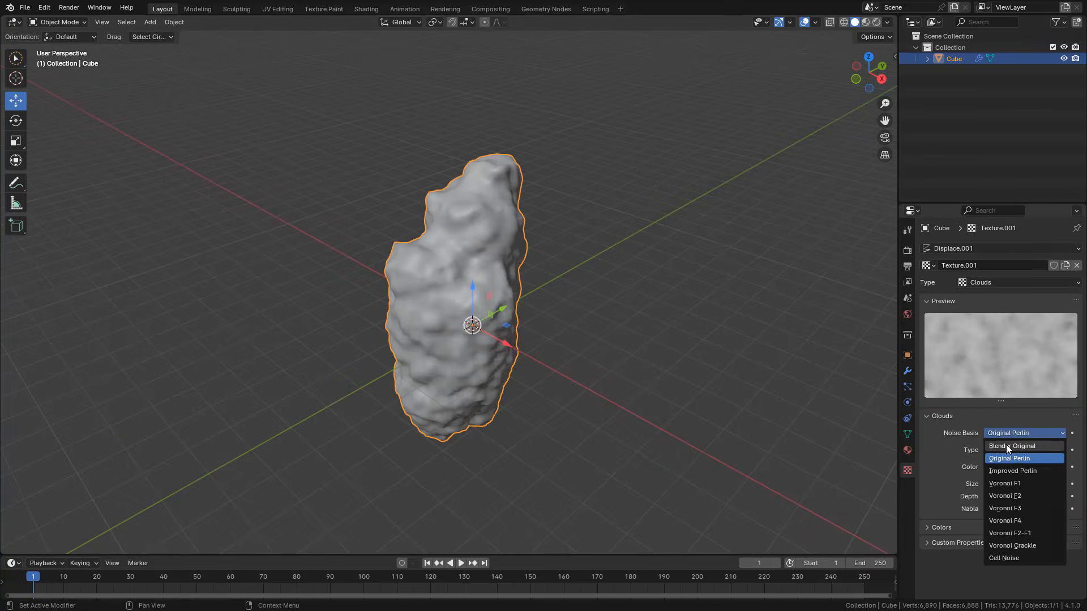
{"action": "left_click", "coordinate": [1010, 472]}
{"action": "mouse_move", "coordinate": [1011, 483]}
{"action": "left_mouse_down"}
{"action": "mouse_move", "coordinate": [1043, 484]}
{"action": "mouse_move", "coordinate": [1013, 484]}
{"action": "left_mouse_up"}
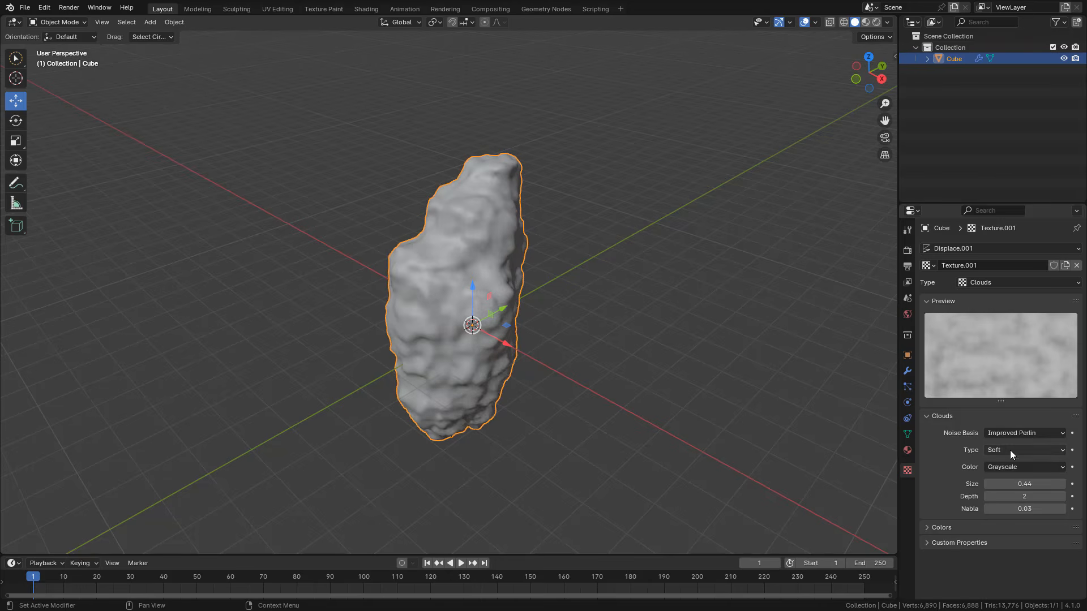
Step: Try the Hard cloud type on the second texture and return its noise basis to Blender Original
{"action": "left_click", "coordinate": [1009, 450]}
{"action": "left_click", "coordinate": [1011, 475]}
{"action": "mouse_move", "coordinate": [1017, 484]}
{"action": "left_mouse_down"}
{"action": "mouse_move", "coordinate": [1059, 484]}
{"action": "mouse_move", "coordinate": [1012, 484]}
{"action": "left_mouse_up"}
{"action": "left_click", "coordinate": [1013, 432]}
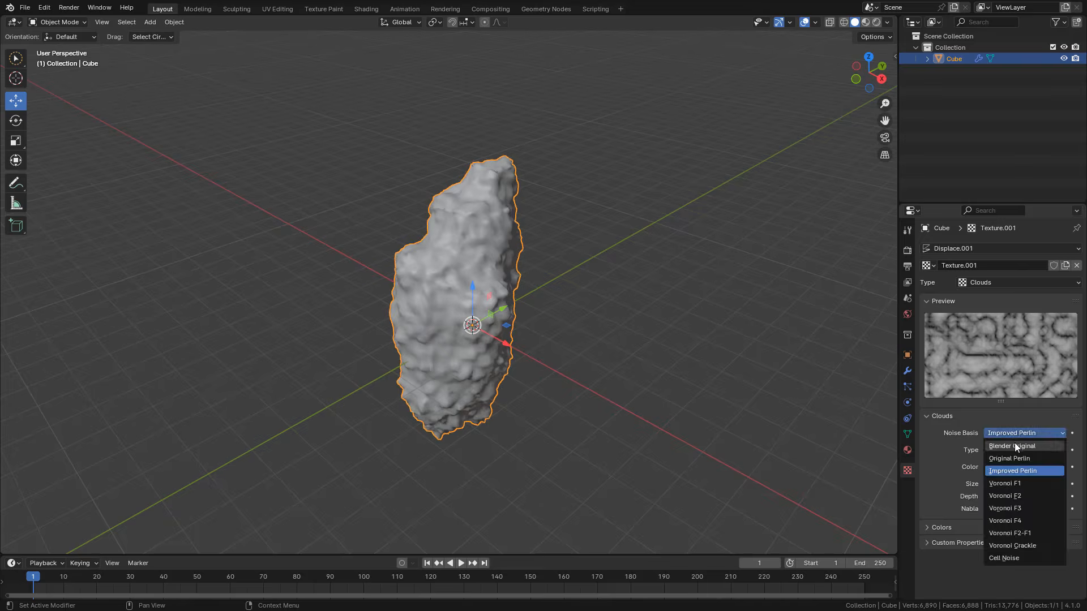
{"action": "left_click", "coordinate": [1014, 446]}
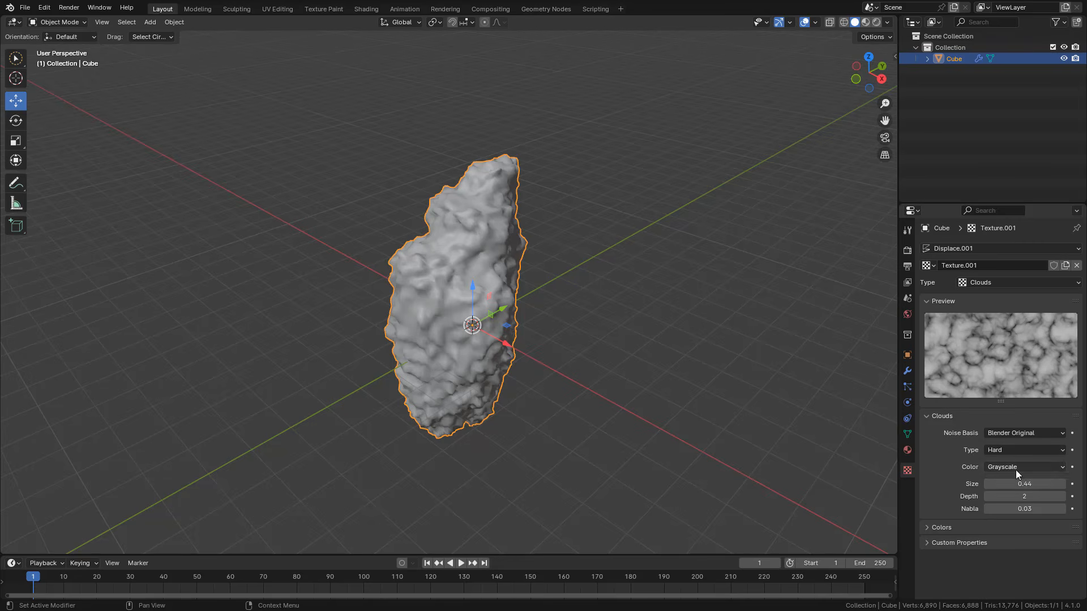
{"action": "left_click", "coordinate": [1007, 450]}
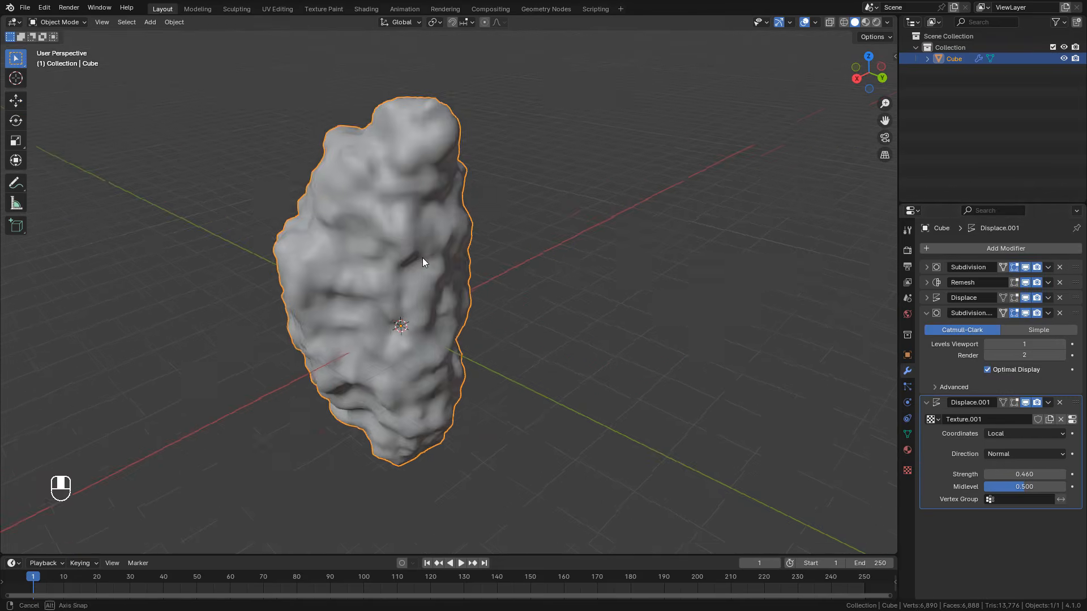
Step: Enter Edit Mode and enable edit-mode display for the Remesh, both Displace and second Subdivision modifiers
{"action": "key", "text": "Tab"}
{"action": "middle_click_drag", "start_coordinate": [429, 176], "coordinate": [259, 77]}
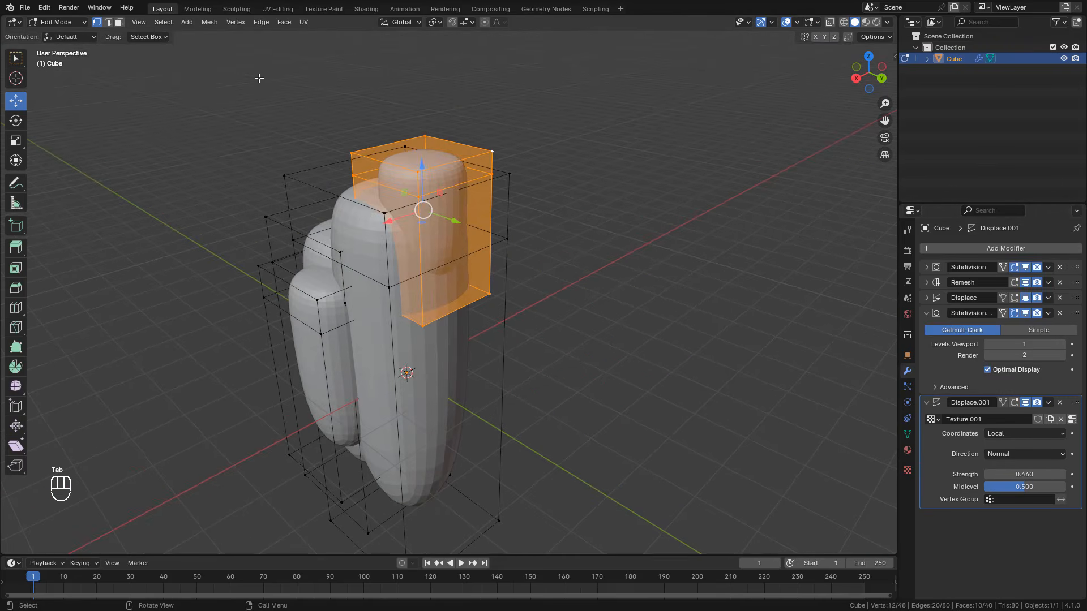
{"action": "middle_click_drag", "start_coordinate": [433, 232], "coordinate": [432, 234]}
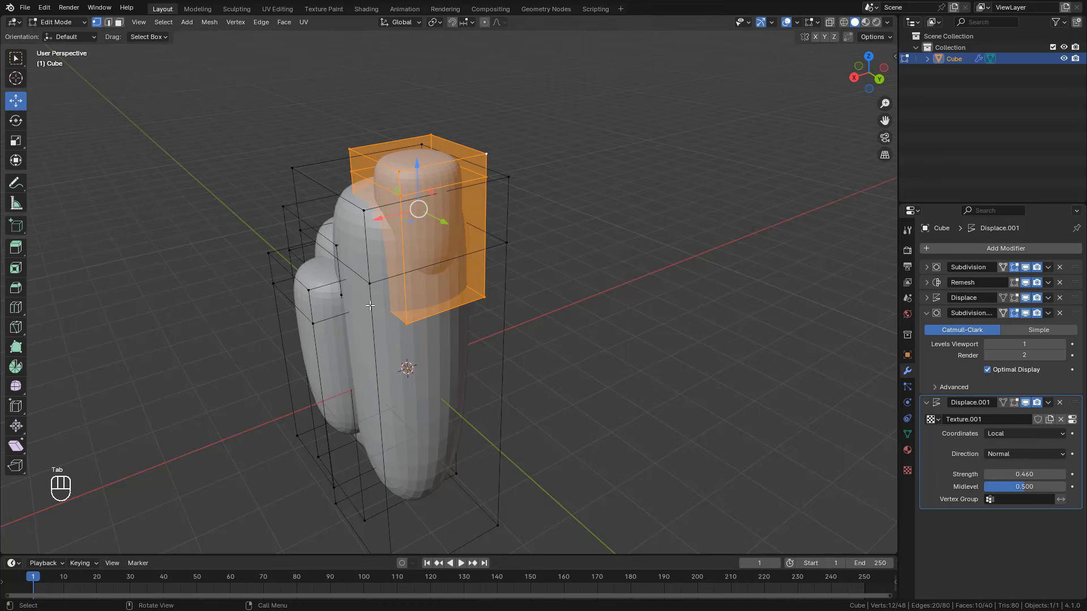
{"action": "middle_click_drag", "start_coordinate": [370, 306], "coordinate": [413, 308]}
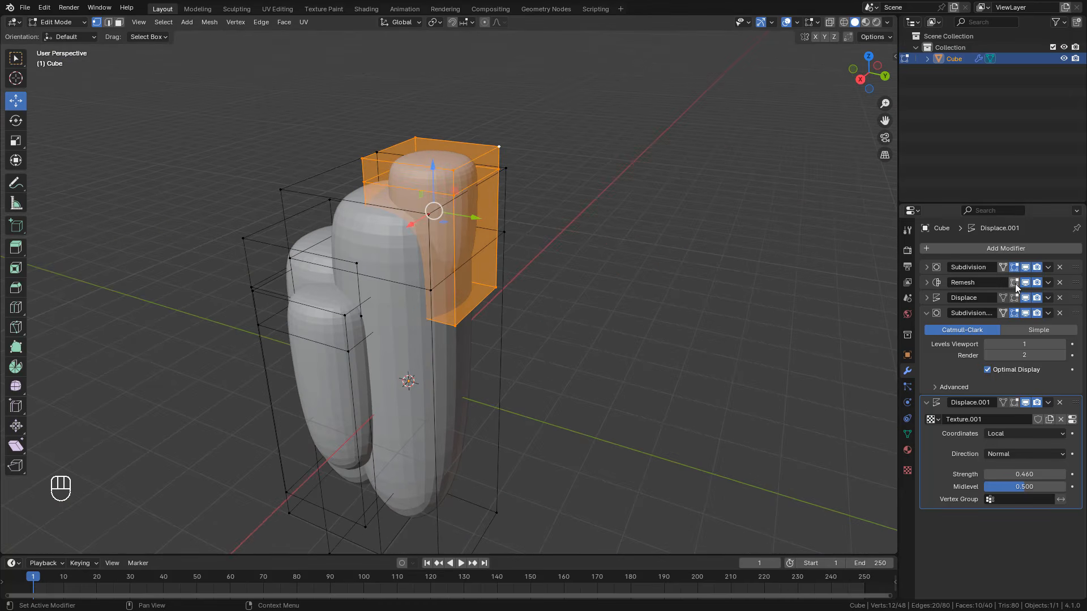
{"action": "left_click", "coordinate": [1014, 282]}
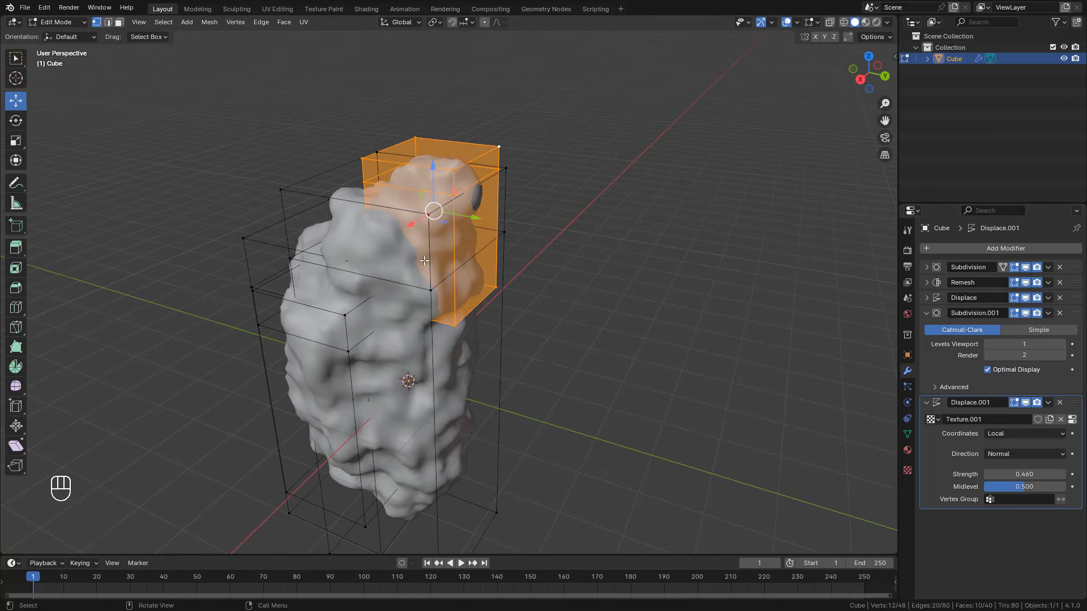
Step: Try duplicating the topmost block and placing the copy beside the rock, and undo it
{"action": "middle_click_drag", "start_coordinate": [444, 180], "coordinate": [369, 184]}
{"action": "key", "text": "l"}
{"action": "key", "text": "shift+d"}
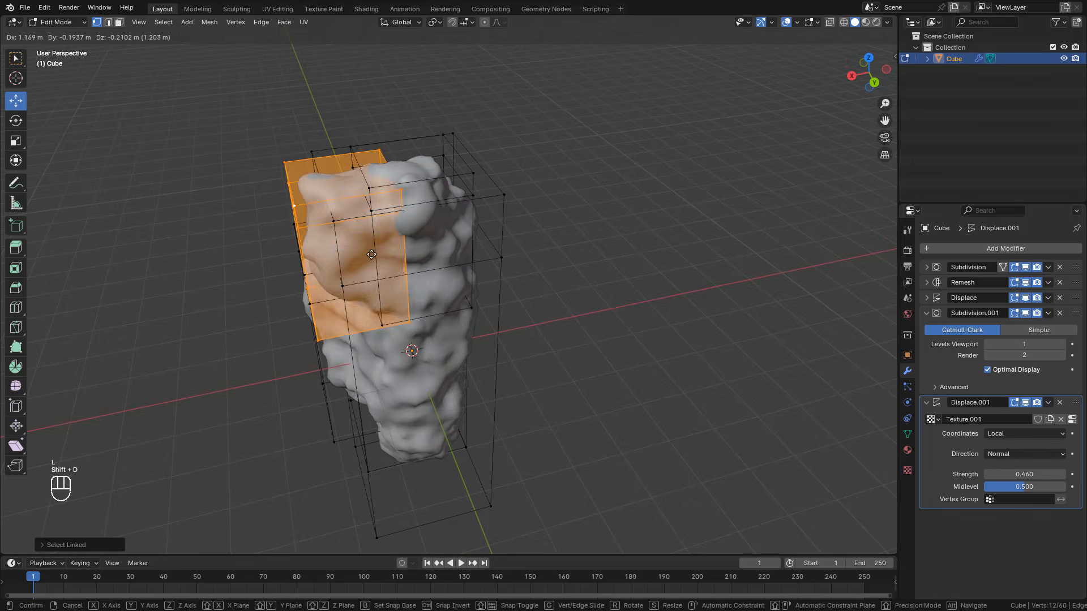
{"action": "left_click", "coordinate": [380, 313]}
{"action": "middle_click_drag", "start_coordinate": [380, 312], "coordinate": [554, 249]}
{"action": "key", "text": "ctrl+z"}
{"action": "key", "text": "ctrl+z"}
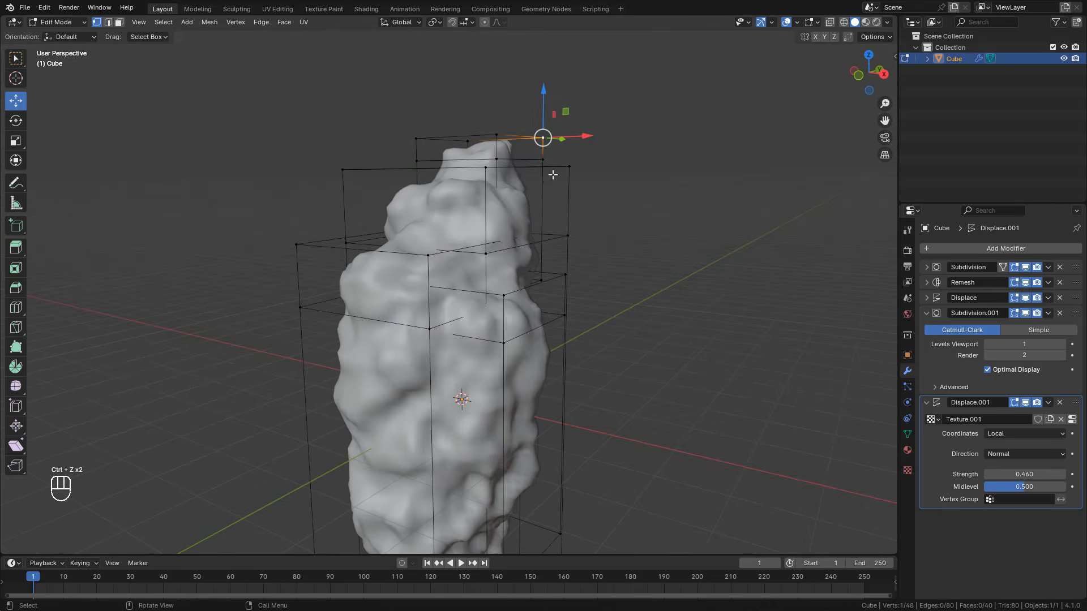
Step: Extrude the topmost block's side face outward about 1.83 m and enlarge the extruded face about 2.86 times
{"action": "middle_click_drag", "start_coordinate": [553, 172], "coordinate": [420, 167]}
{"action": "key", "text": "3"}
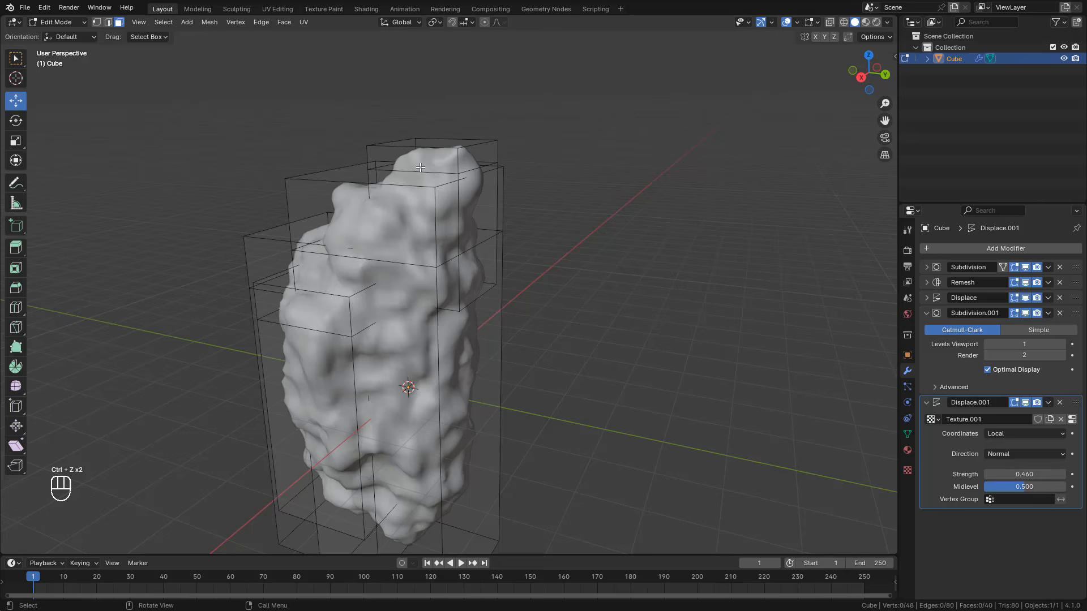
{"action": "left_click", "coordinate": [487, 160]}
{"action": "middle_click_drag", "start_coordinate": [487, 160], "coordinate": [498, 167]}
{"action": "key", "text": "e"}
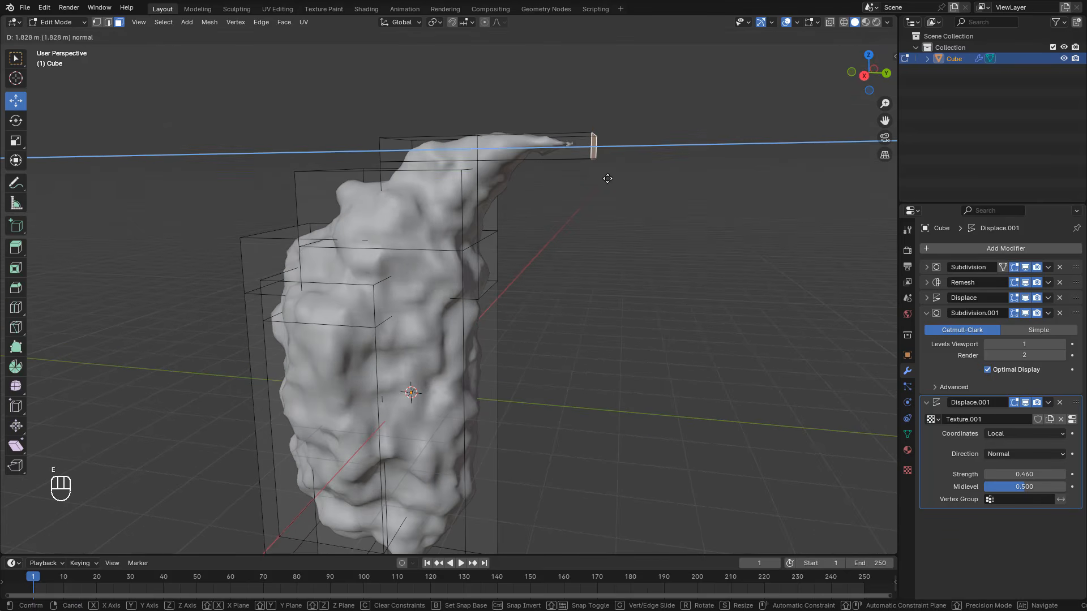
{"action": "left_click", "coordinate": [608, 179]}
{"action": "key", "text": "s"}
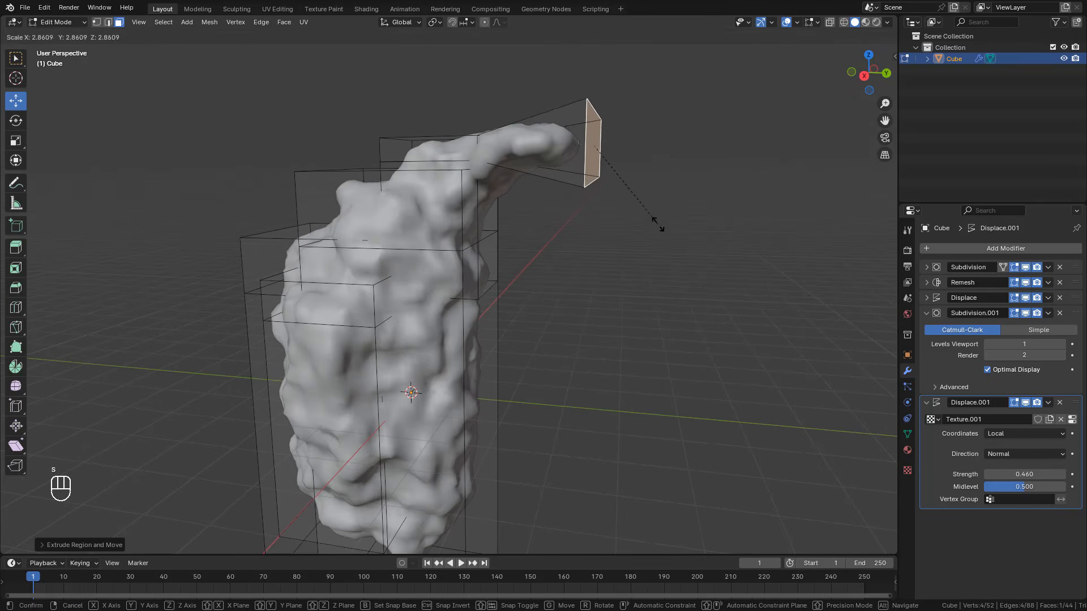
{"action": "left_click", "coordinate": [658, 224]}
Step: Try scaling the extruded face along X and moving it downward, and undo the extrusion edits
{"action": "middle_click_drag", "start_coordinate": [658, 225], "coordinate": [583, 272]}
{"action": "key", "text": "s"}
{"action": "key", "text": "y"}
{"action": "key", "text": "x"}
{"action": "left_click", "coordinate": [494, 294]}
{"action": "middle_click_drag", "start_coordinate": [494, 294], "coordinate": [546, 226]}
{"action": "key", "text": "g"}
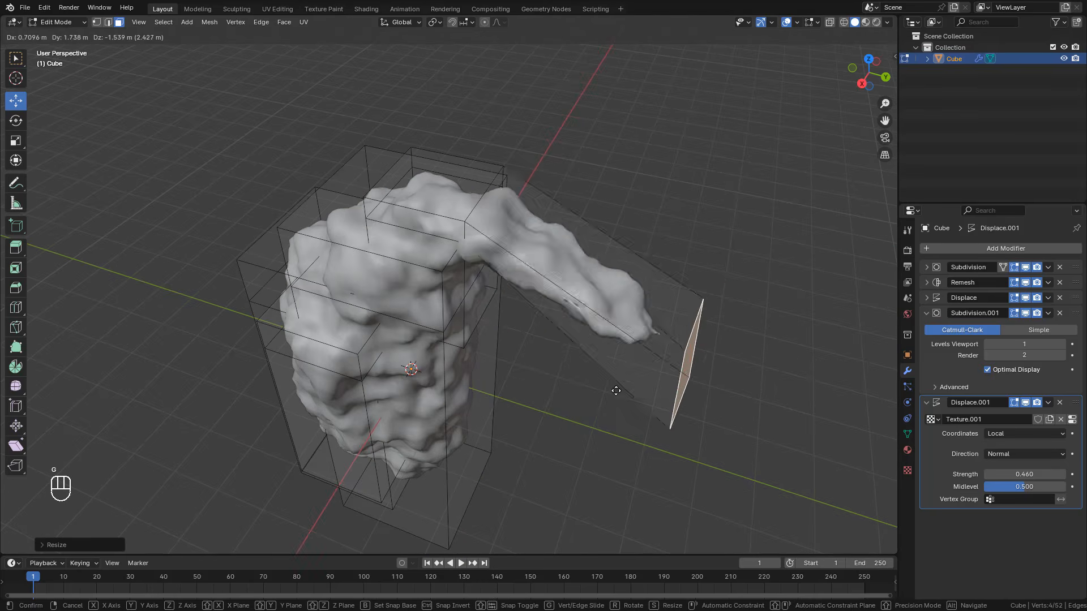
{"action": "right_click", "coordinate": [589, 379]}
{"action": "key", "text": "ctrl+z"}
{"action": "key", "text": "ctrl+z"}
{"action": "key", "text": "ctrl+z"}
{"action": "key", "text": "ctrl+z"}
Step: Return to Object Mode and collapse the second Displace and second Subdivision modifiers' settings
{"action": "key", "text": "Tab"}
{"action": "middle_click_drag", "start_coordinate": [475, 300], "coordinate": [532, 267]}
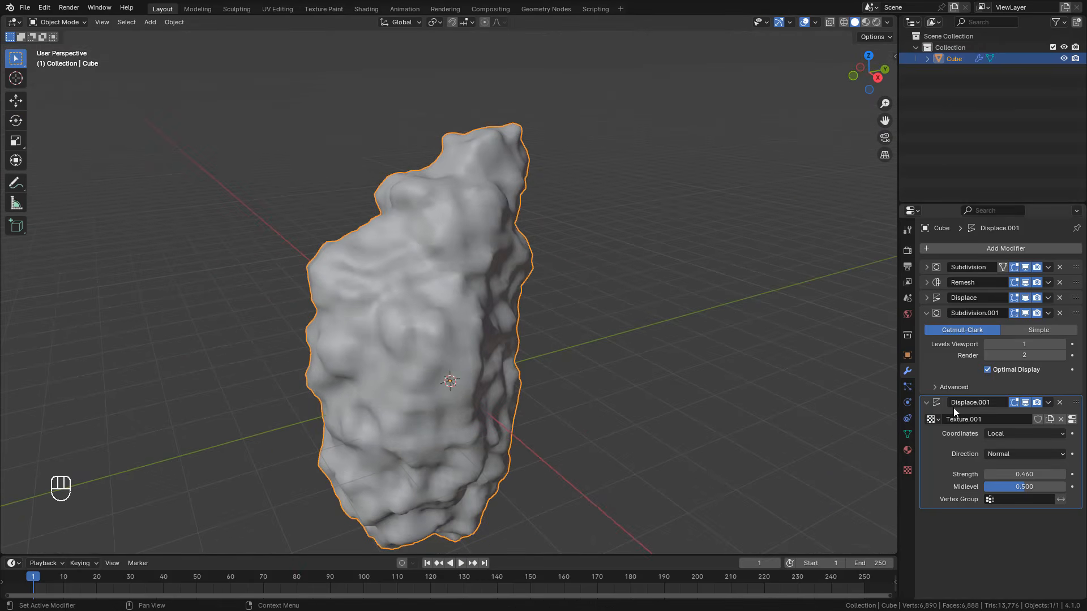
{"action": "left_click", "coordinate": [926, 403]}
{"action": "left_click", "coordinate": [926, 313]}
{"action": "scroll", "coordinate": [606, 273], "scroll_direction": "down", "scroll_amount": 2}
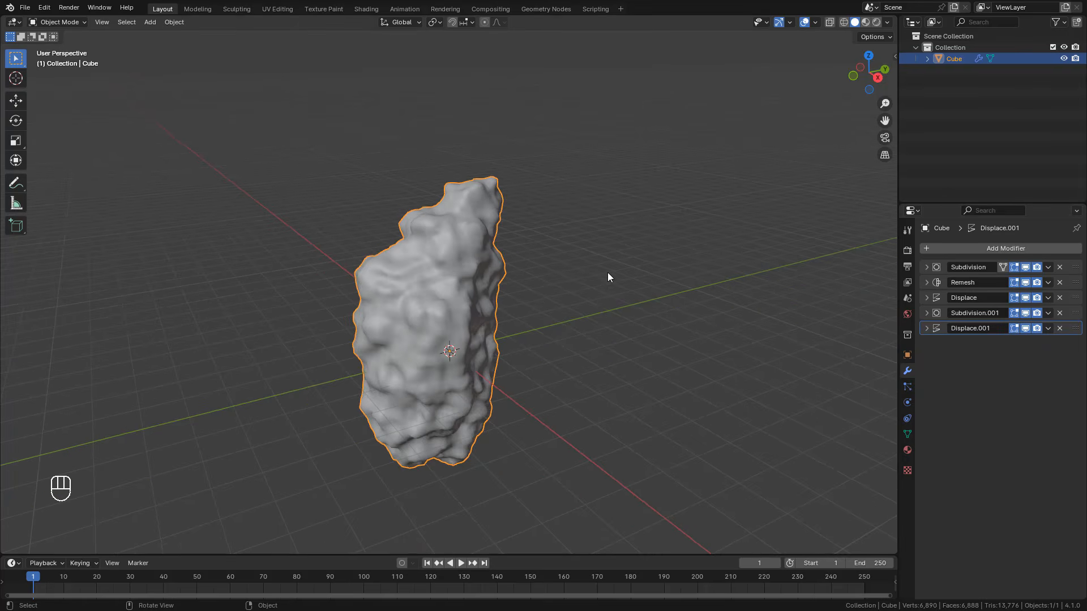
Step: Duplicate the rock object and move the copy along negative Y, clear of the original
{"action": "middle_click_drag", "start_coordinate": [538, 300], "coordinate": [515, 311]}
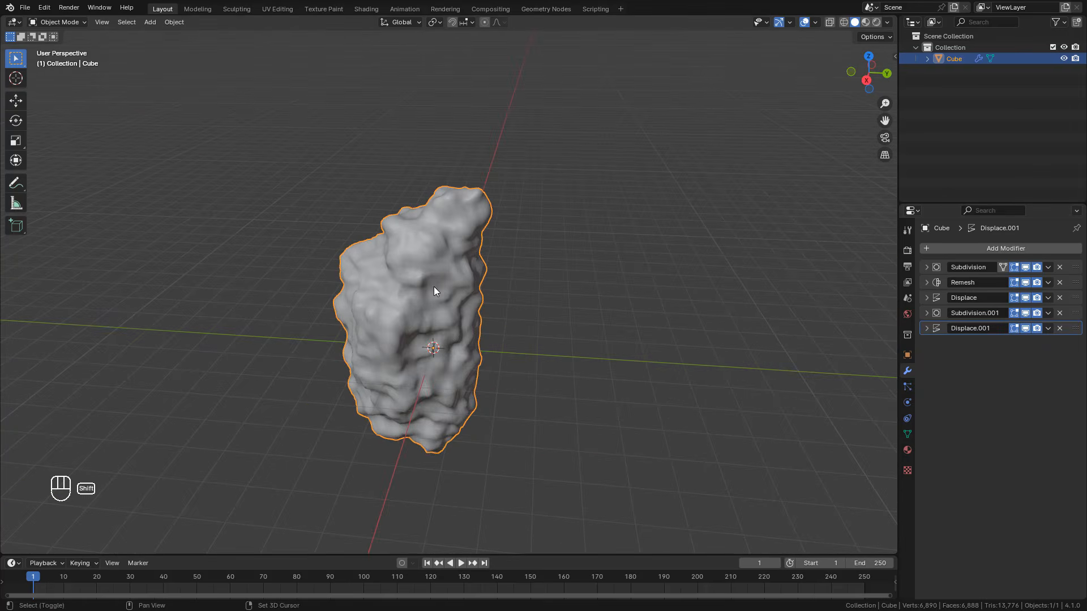
{"action": "middle_click_drag", "start_coordinate": [436, 286], "coordinate": [524, 285]}
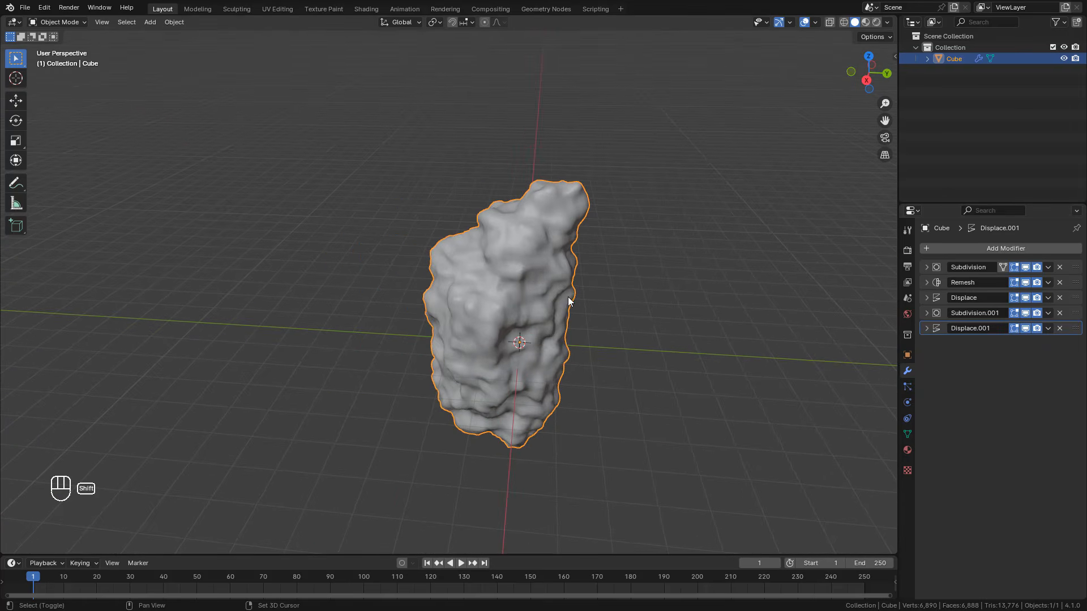
{"action": "key", "text": "shift+d"}
{"action": "right_click", "coordinate": [453, 281]}
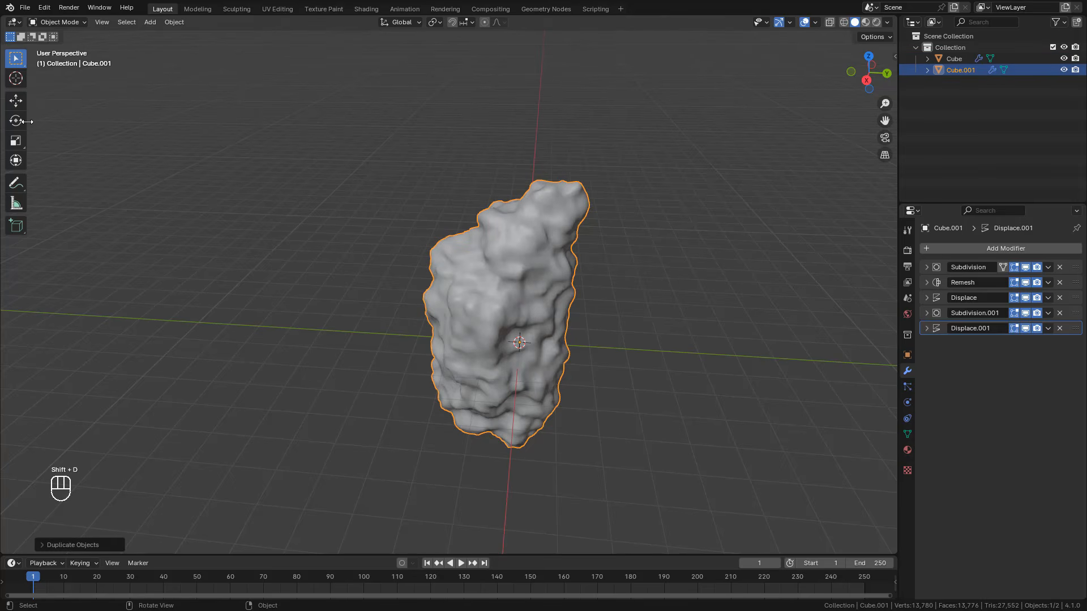
{"action": "left_click_drag", "start_coordinate": [548, 342], "coordinate": [291, 328]}
Step: Select the original rock object at the world origin and hide it
{"action": "left_click", "coordinate": [534, 314]}
{"action": "middle_click_drag", "start_coordinate": [534, 314], "coordinate": [586, 301]}
{"action": "key", "text": "h"}
{"action": "middle_click_drag", "start_coordinate": [485, 301], "coordinate": [611, 283]}
Step: Select the duplicated rock and convert it to a mesh so its modifiers are applied
{"action": "left_click", "coordinate": [435, 289]}
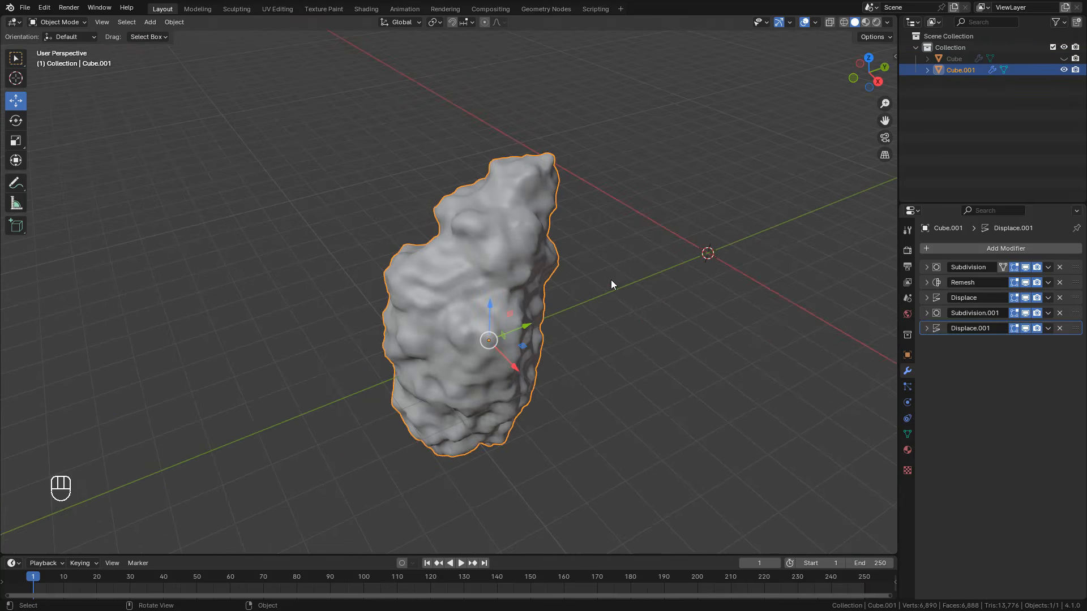
{"action": "right_click", "coordinate": [480, 271]}
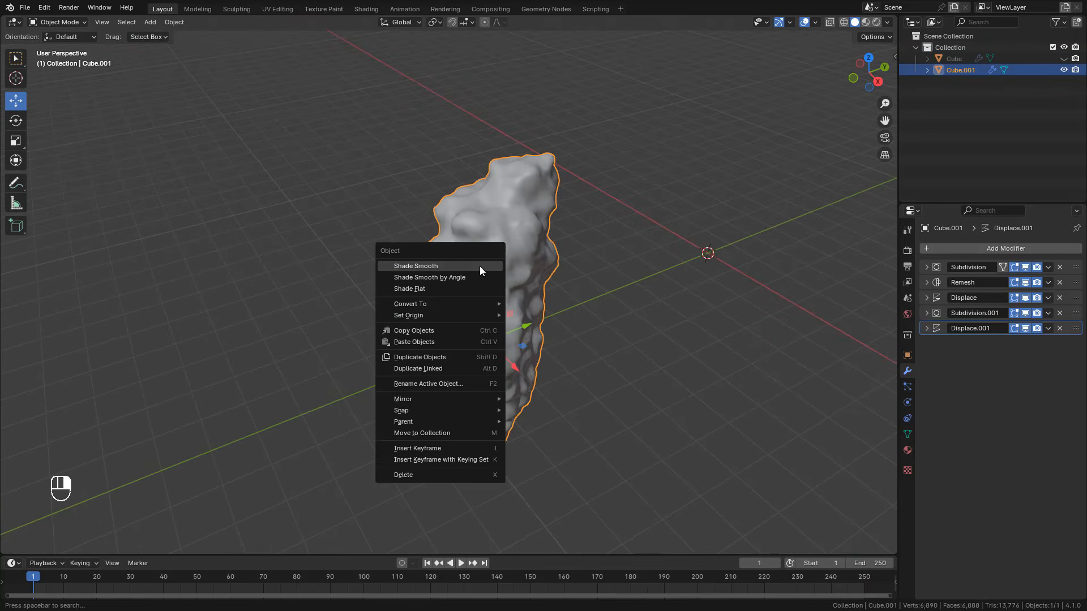
{"action": "mouse_move", "coordinate": [430, 304]}
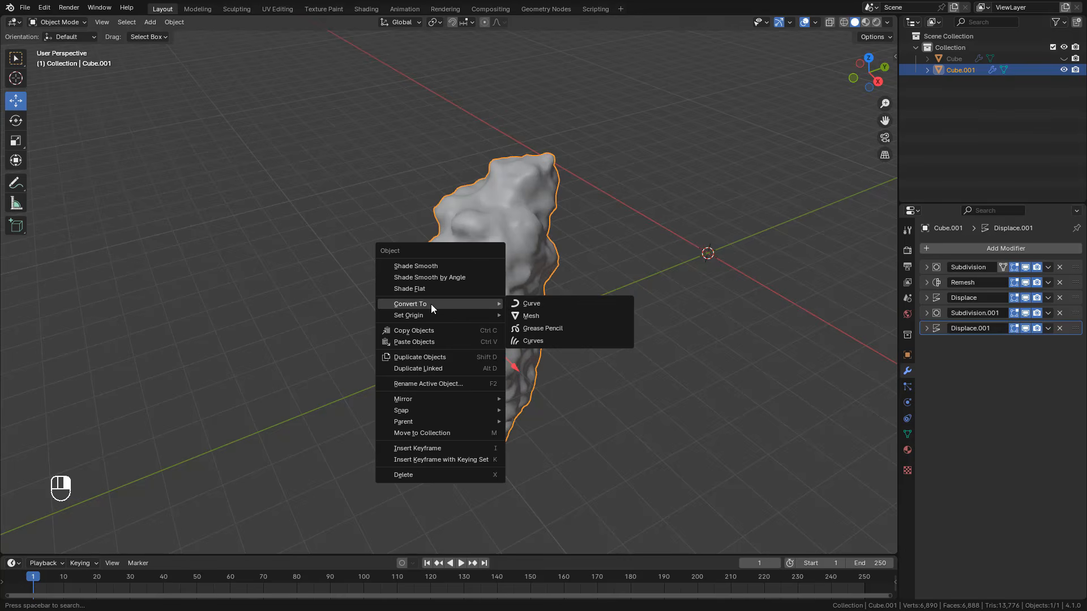
{"action": "left_click", "coordinate": [542, 317]}
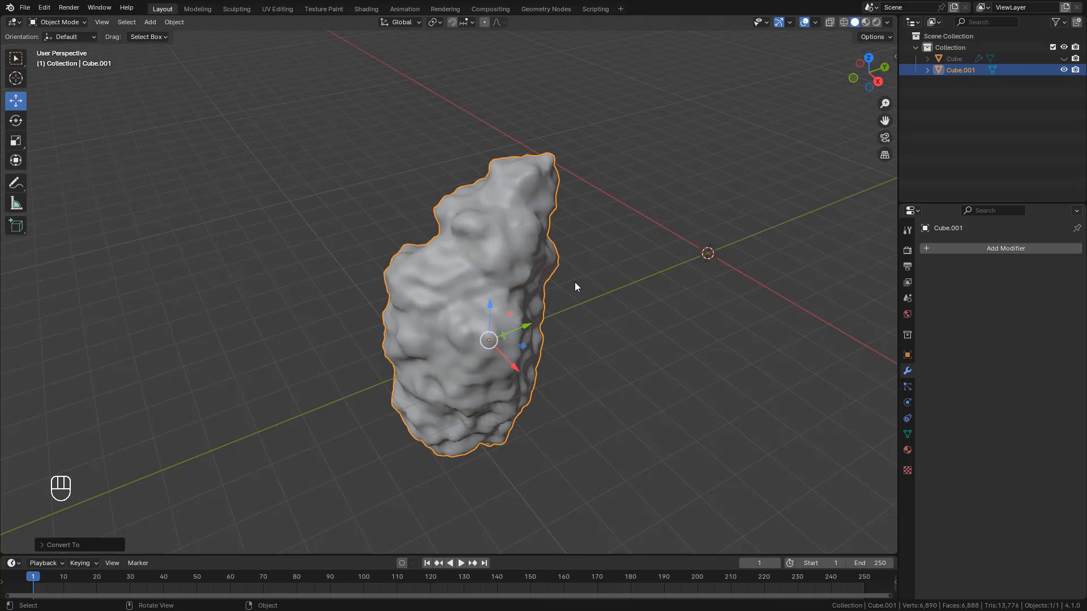
Step: Unwrap the whole converted rock mesh with Cube Projection in Edit Mode and return to Object Mode
{"action": "middle_click_drag", "start_coordinate": [572, 280], "coordinate": [529, 274]}
{"action": "key", "text": "Tab"}
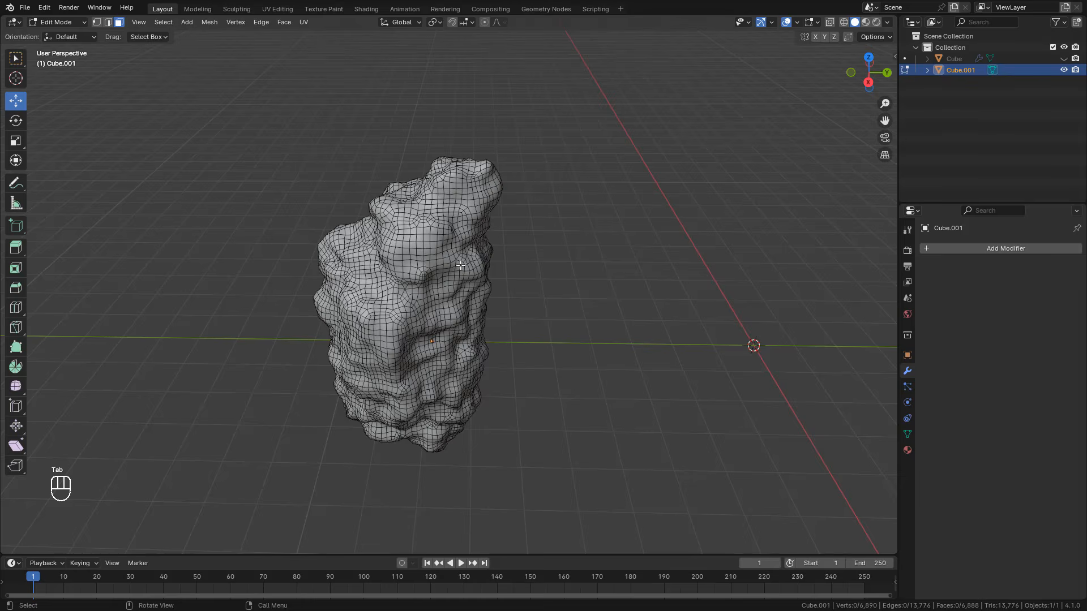
{"action": "key", "text": "a"}
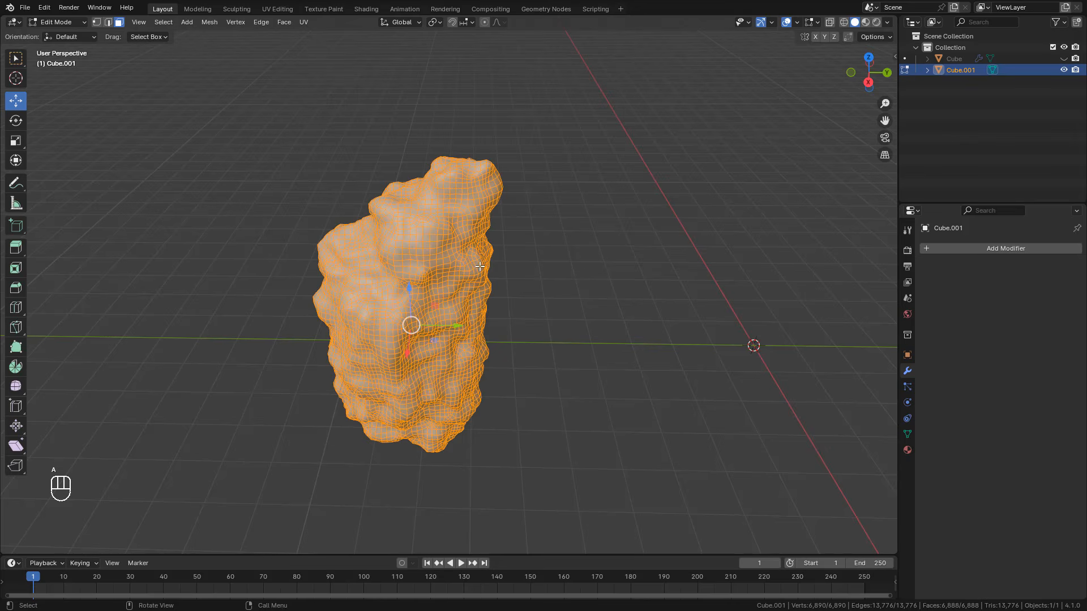
{"action": "key", "text": "u"}
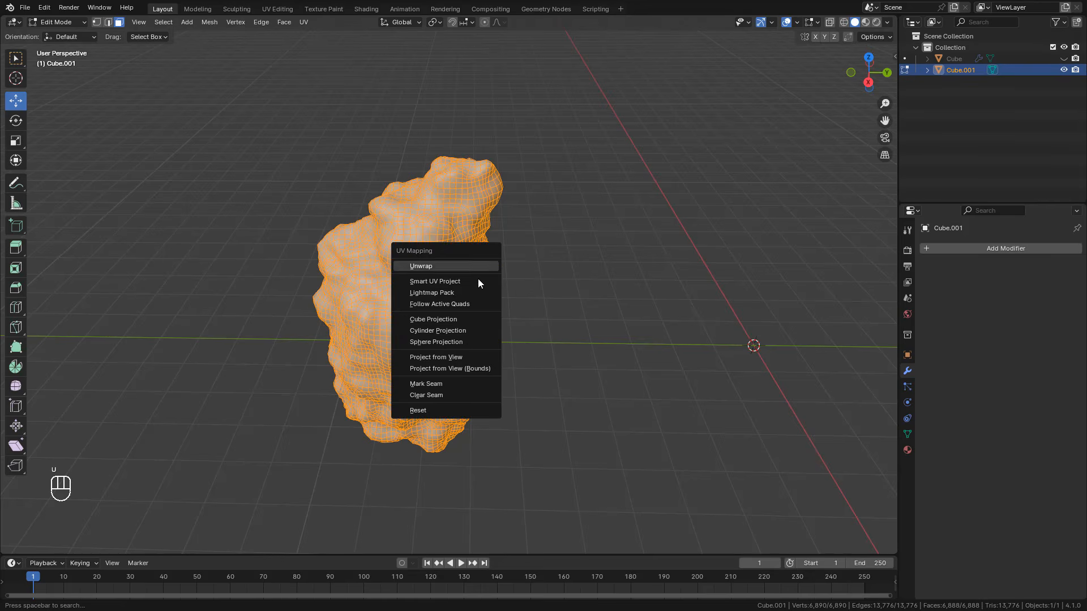
{"action": "left_click", "coordinate": [449, 318]}
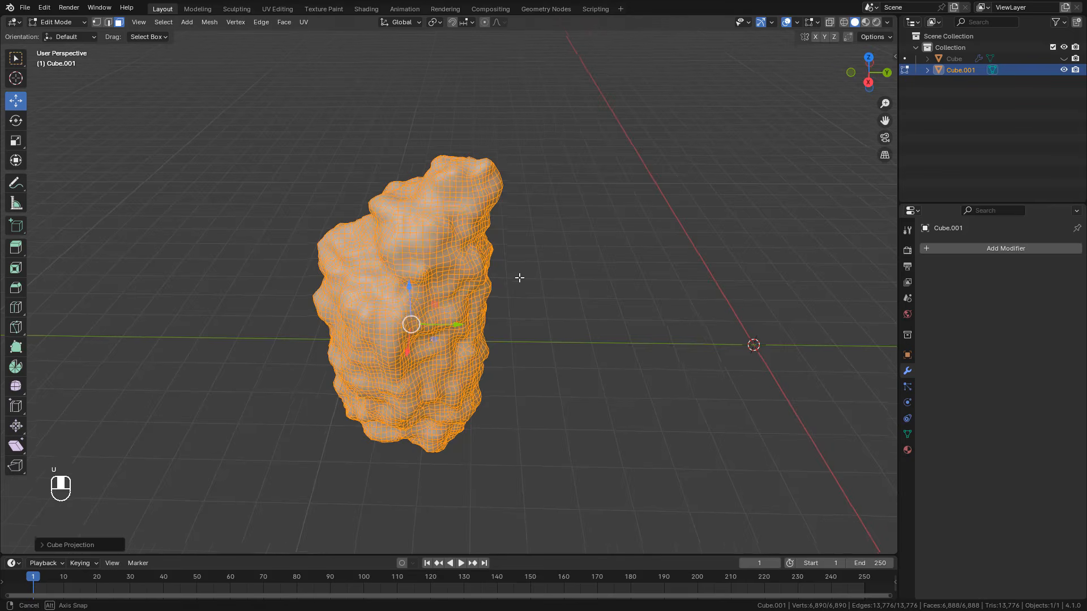
{"action": "middle_click_drag", "start_coordinate": [517, 277], "coordinate": [518, 277]}
{"action": "key", "text": "Tab"}
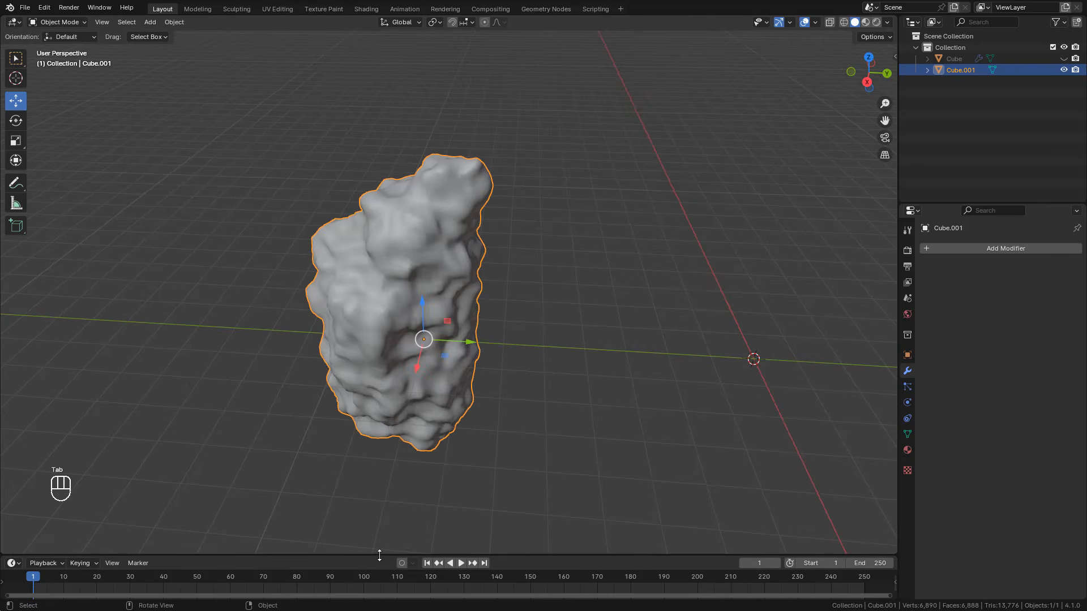
Step: Enlarge the timeline area below the viewport, turn it into a Shader Editor and frame the material's nodes
{"action": "left_click_drag", "start_coordinate": [380, 555], "coordinate": [379, 399]}
{"action": "left_click", "coordinate": [12, 406]}
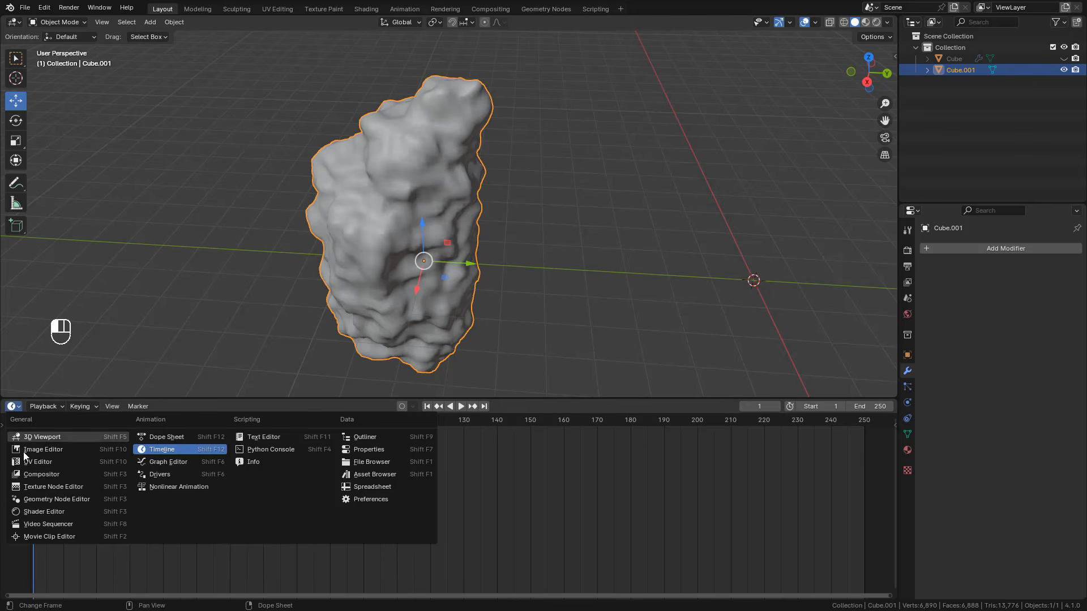
{"action": "left_click", "coordinate": [52, 512]}
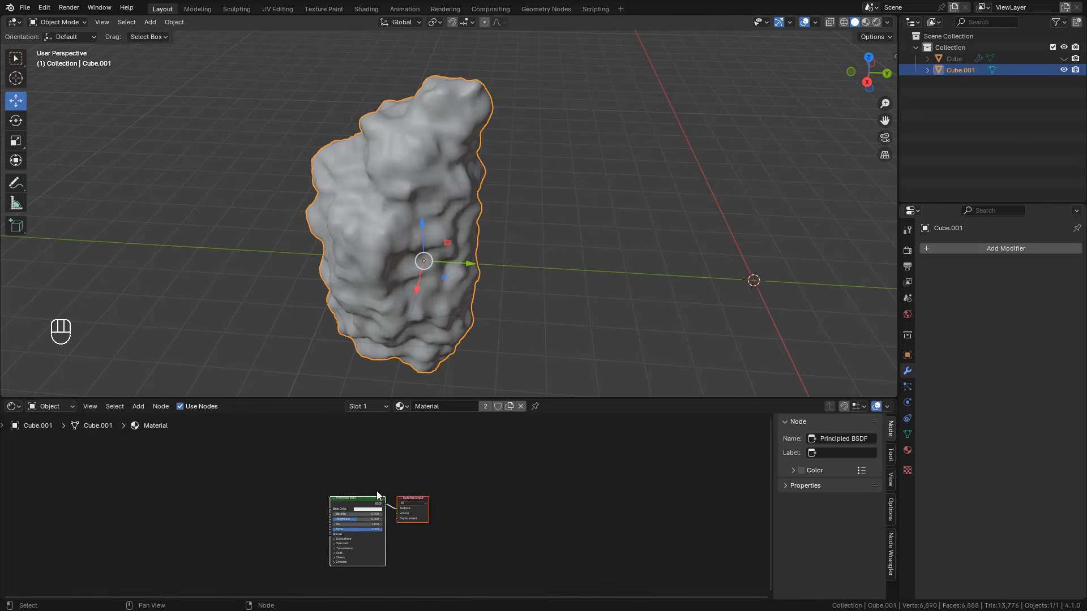
{"action": "key", "text": "Home"}
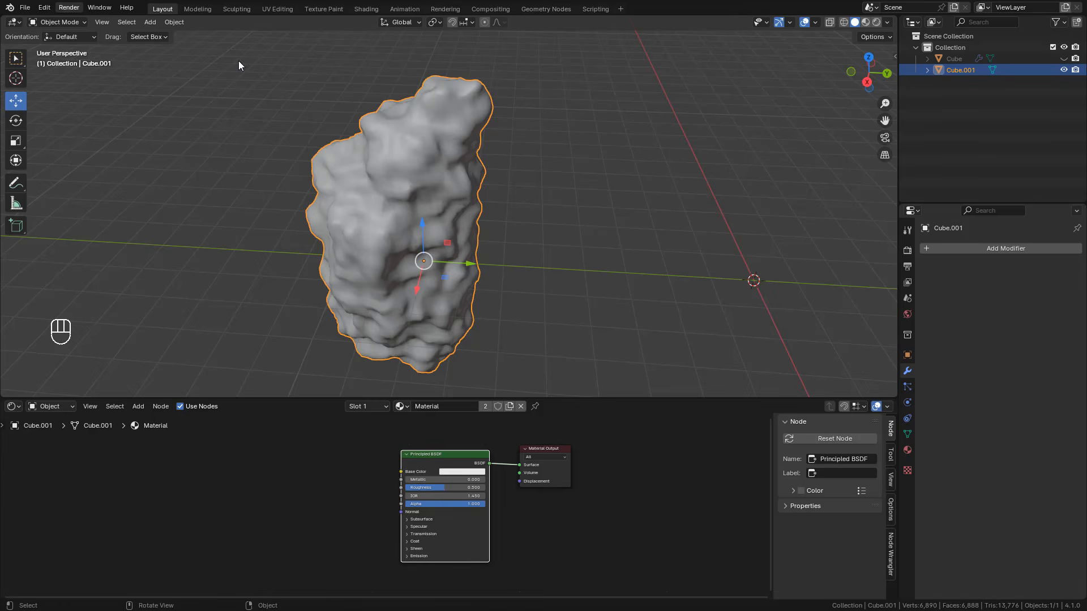
Step: Look up the Node Wrangler add-on in the preferences with the filter "wra" and check whether it is enabled
{"action": "left_click", "coordinate": [48, 9]}
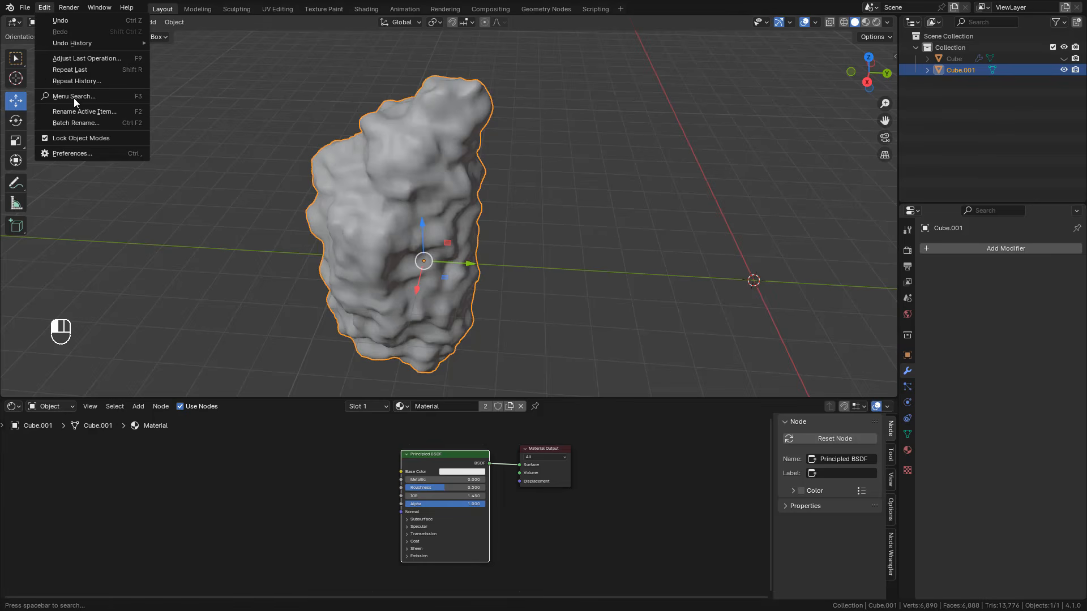
{"action": "left_click", "coordinate": [69, 154]}
{"action": "left_click", "coordinate": [30, 105]}
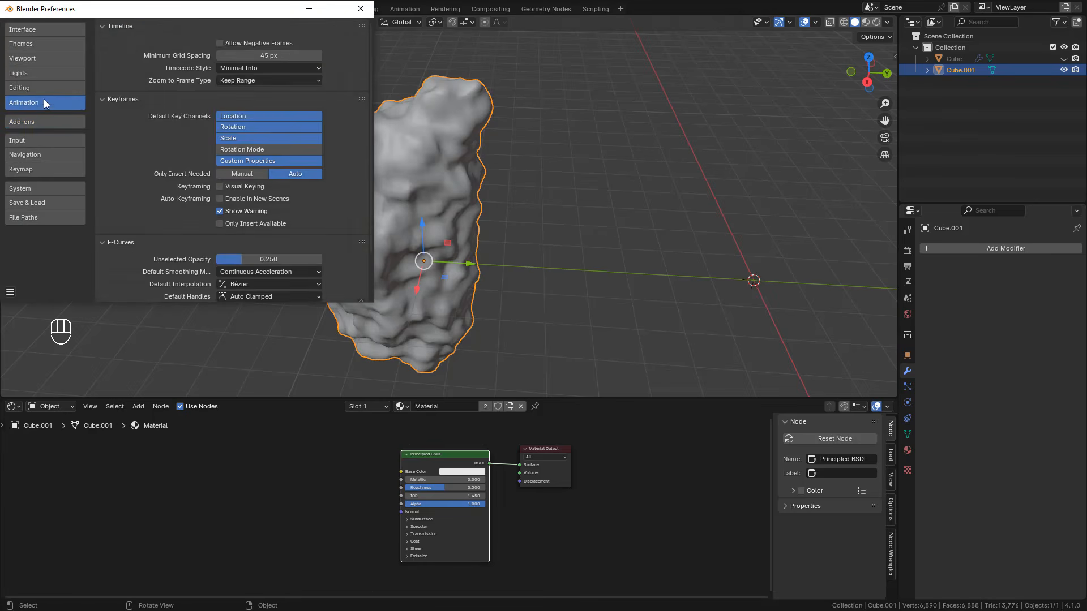
{"action": "left_click", "coordinate": [33, 124]}
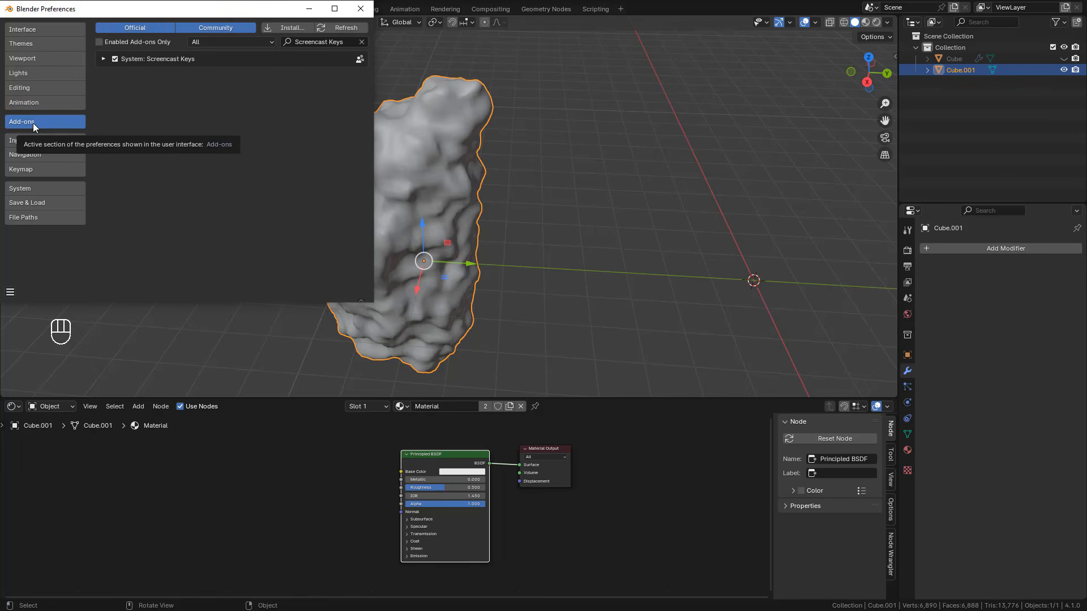
{"action": "left_click", "coordinate": [320, 42]}
{"action": "type", "text": "wra"}
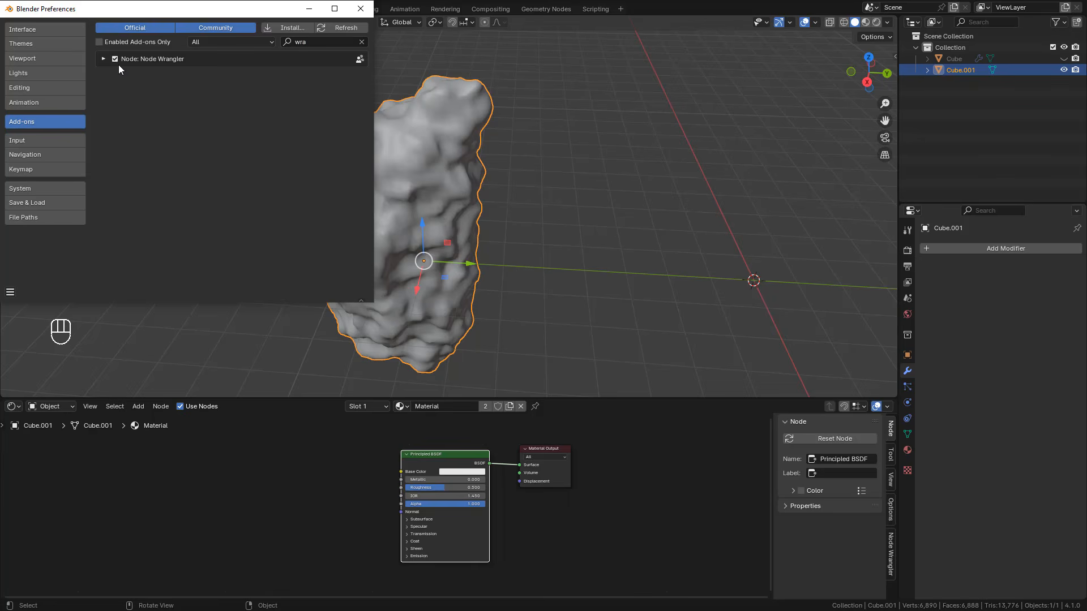
{"action": "left_click", "coordinate": [360, 9]}
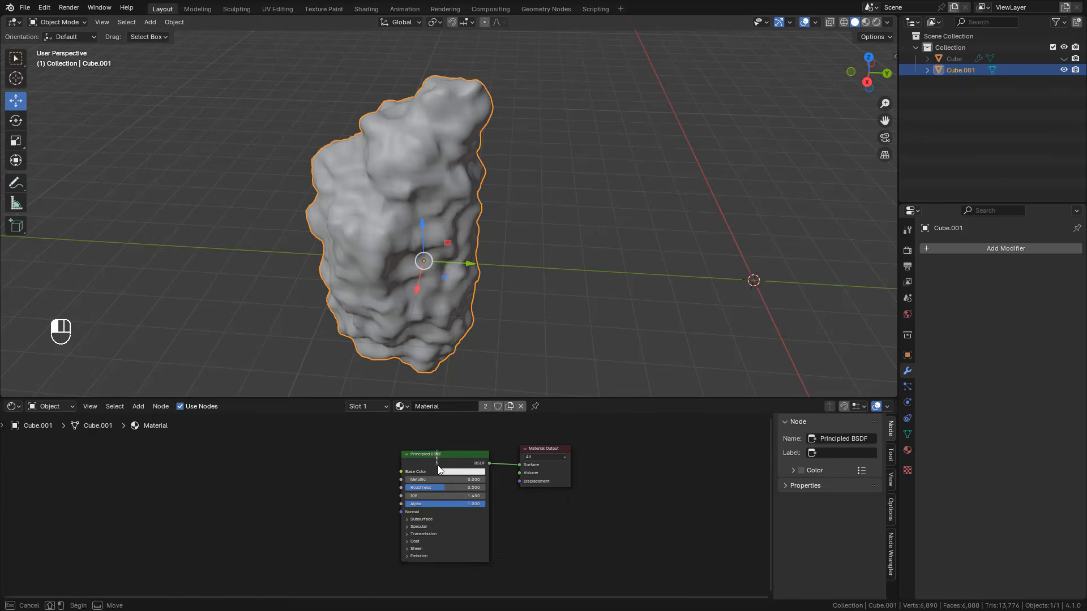
Step: Select the Principled BSDF node and start Node Wrangler's Principled Texture Setup
{"action": "left_click_drag", "start_coordinate": [436, 460], "coordinate": [426, 465]}
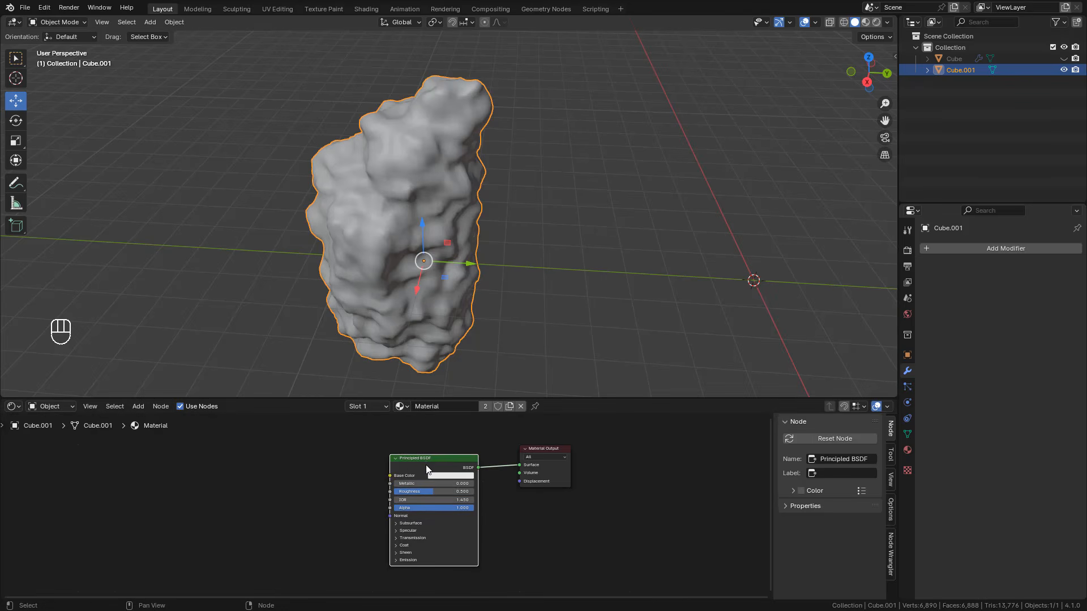
{"action": "key", "text": "ctrl+shift+t"}
{"action": "key", "text": "ctrl"}
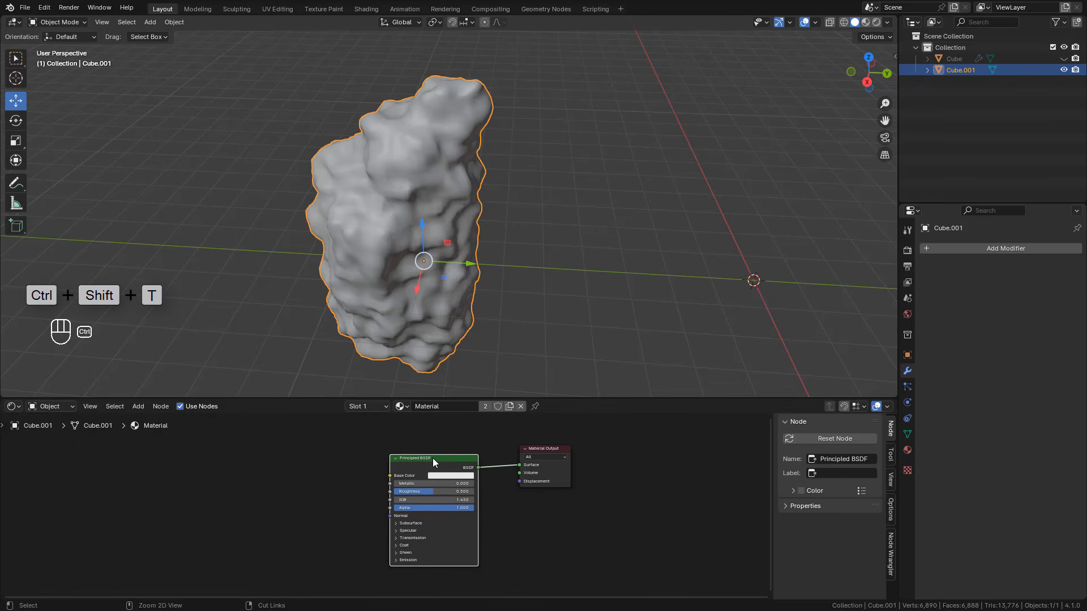
{"action": "key", "text": "ctrl+shift+t"}
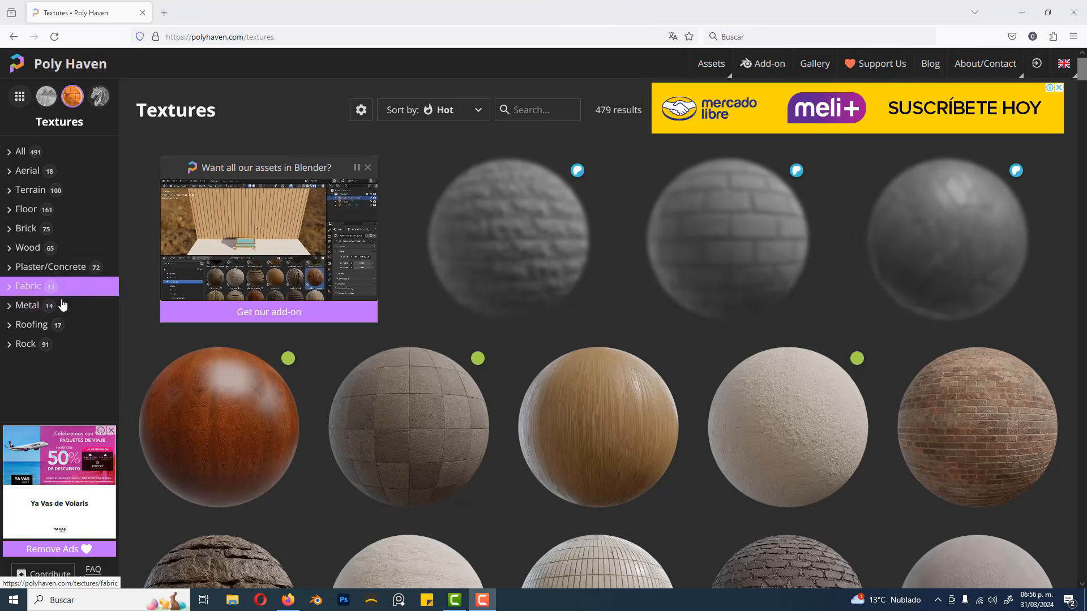
Step: In the Poly Haven texture library in the browser, filter to the Rock category and choose Rock Face 03
{"action": "left_click", "coordinate": [24, 345]}
{"action": "scroll", "coordinate": [501, 335], "scroll_direction": "down", "scroll_amount": 2}
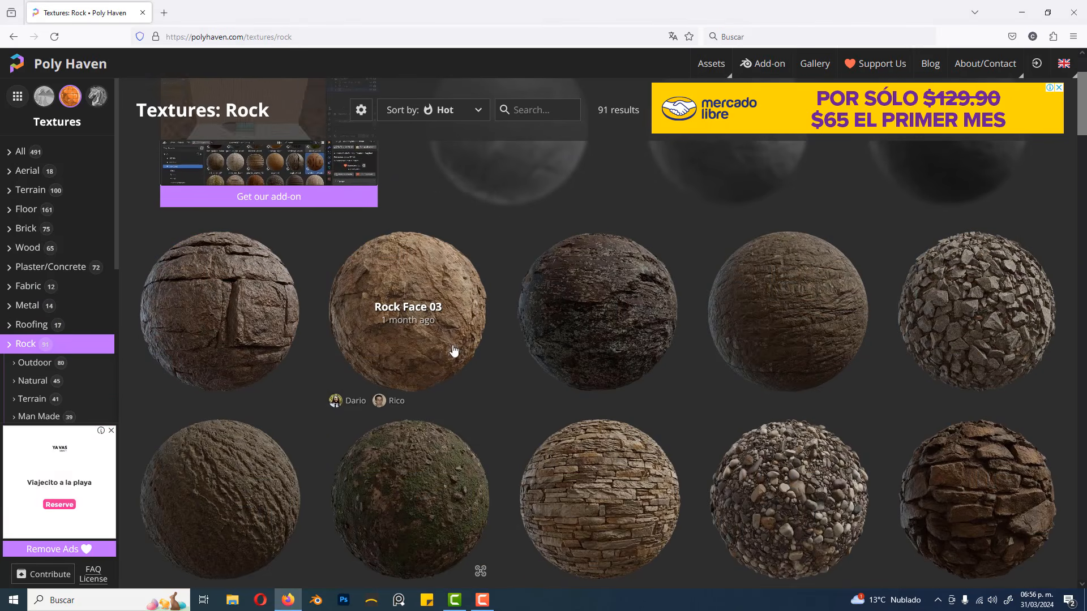
{"action": "left_click", "coordinate": [407, 284]}
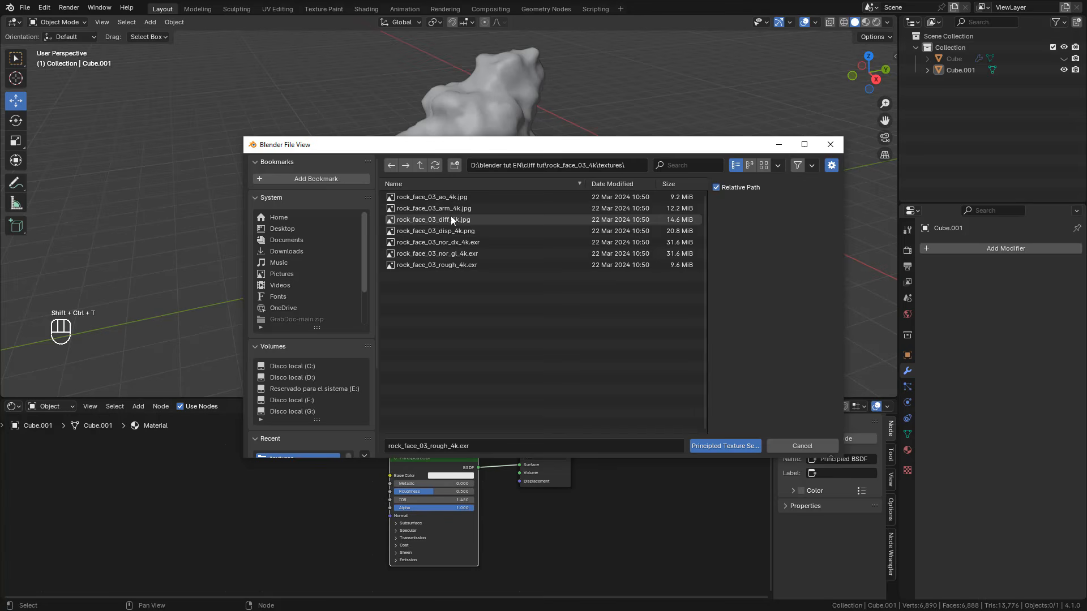
Step: Load the 4K diff, disp, nor_gl and rough maps of rock_face_03 into the Principled setup and show the viewport in Material Preview
{"action": "left_click", "coordinate": [451, 219]}
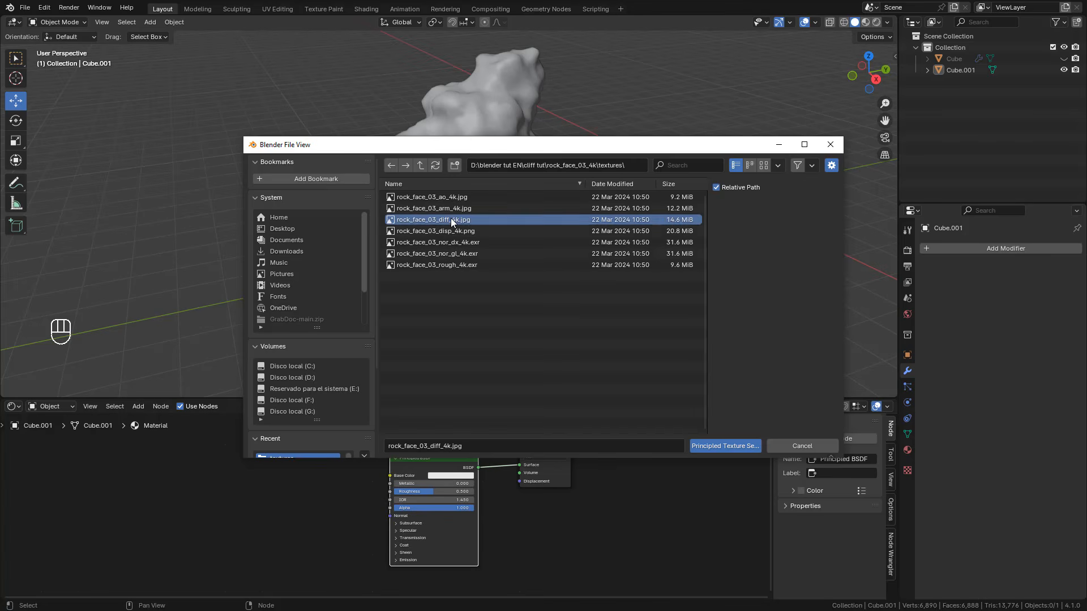
{"action": "left_click", "coordinate": [460, 232], "text": "shift"}
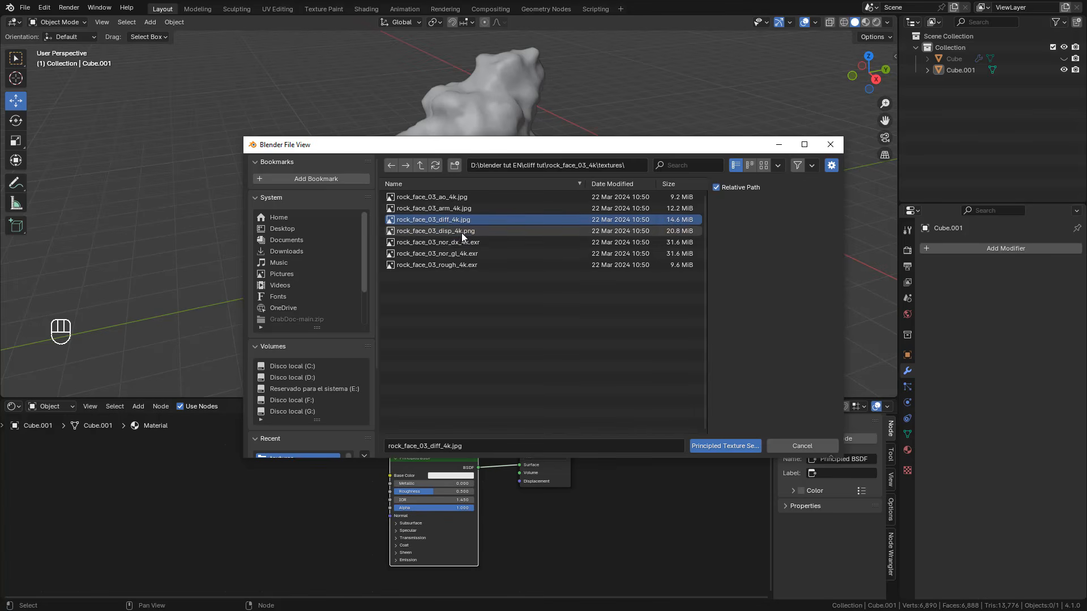
{"action": "left_click", "coordinate": [464, 254], "text": "ctrl"}
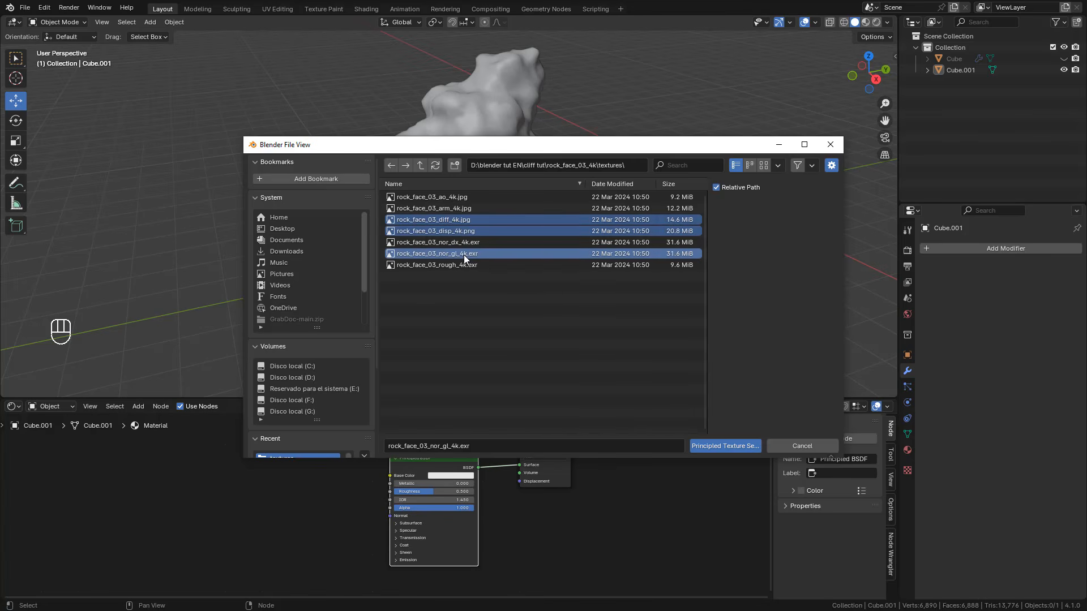
{"action": "left_click", "coordinate": [474, 267], "text": "ctrl"}
{"action": "left_click", "coordinate": [727, 447]}
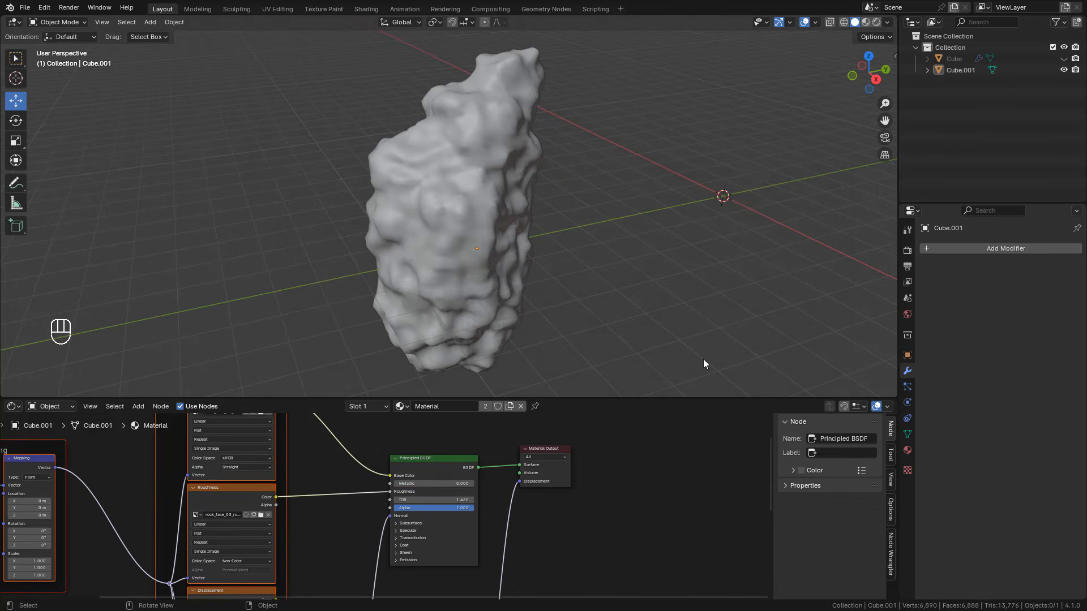
{"action": "left_click", "coordinate": [864, 23]}
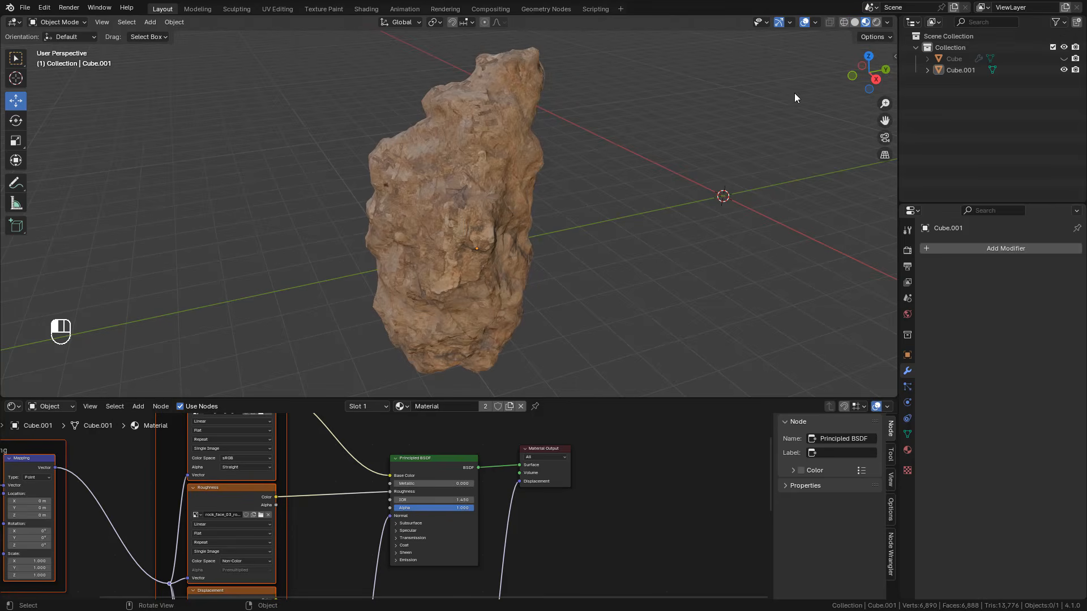
{"action": "middle_click_drag", "start_coordinate": [534, 234], "coordinate": [539, 235]}
Step: Set the Mapping node's X, Y and Z scale to 5
{"action": "middle_click_drag", "start_coordinate": [199, 531], "coordinate": [474, 503]}
{"action": "scroll", "coordinate": [393, 510], "scroll_direction": "up", "scroll_amount": 3}
{"action": "scroll", "coordinate": [318, 526], "scroll_direction": "up", "scroll_amount": 4}
{"action": "middle_click_drag", "start_coordinate": [320, 527], "coordinate": [383, 522]}
{"action": "scroll", "coordinate": [368, 540], "scroll_direction": "down", "scroll_amount": 1}
{"action": "scroll", "coordinate": [372, 534], "scroll_direction": "down", "scroll_amount": 1}
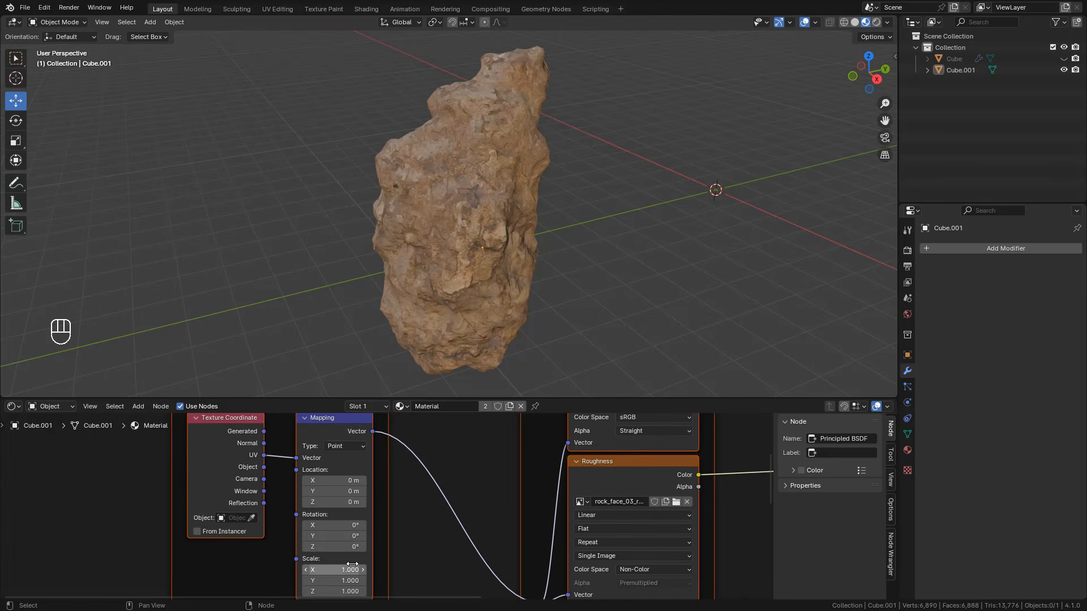
{"action": "left_click_drag", "start_coordinate": [349, 570], "coordinate": [349, 592]}
{"action": "type", "text": "5"}
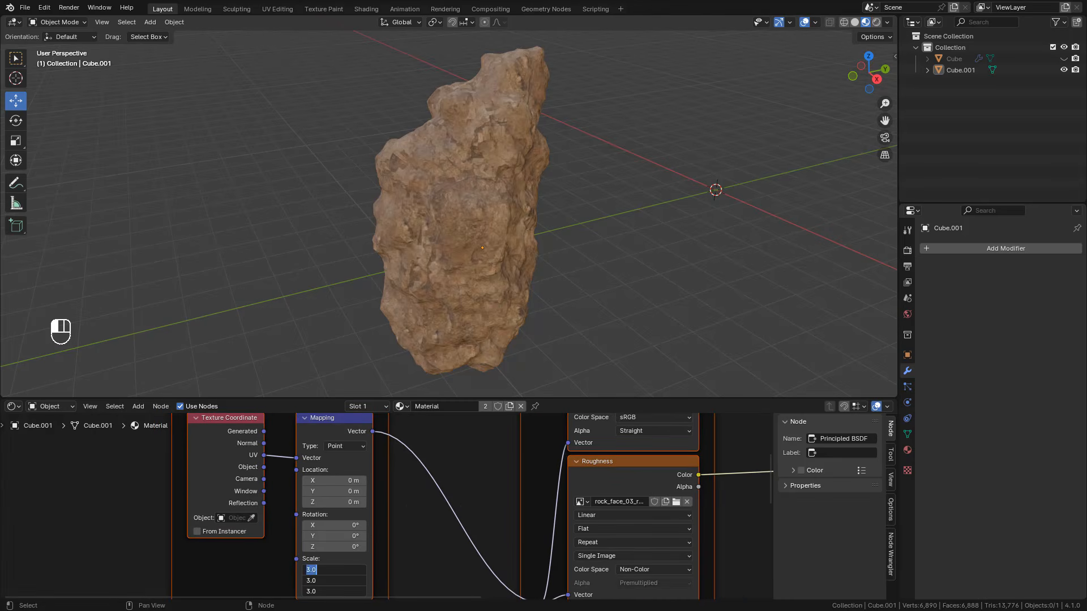
{"action": "key", "text": "Return"}
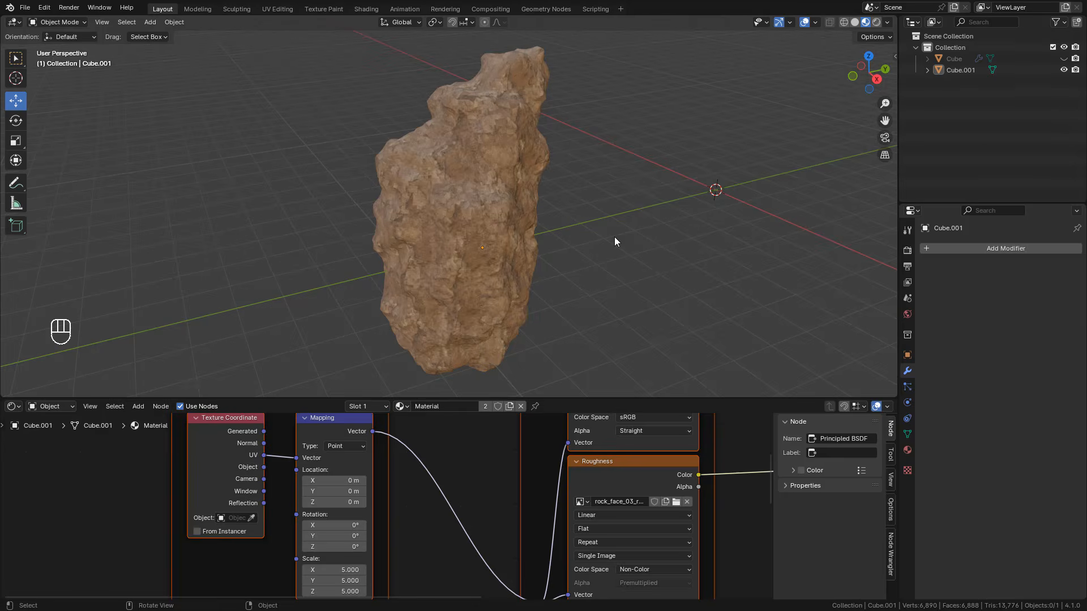
Step: Add a Sun light and move it up above the rock
{"action": "key", "text": "shift+a"}
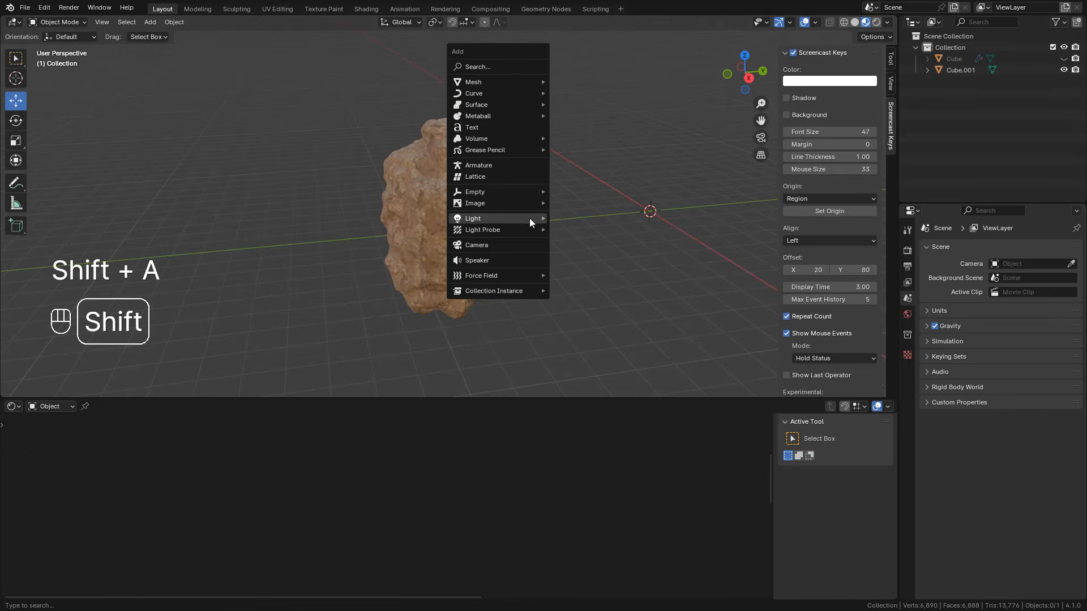
{"action": "mouse_move", "coordinate": [525, 219]}
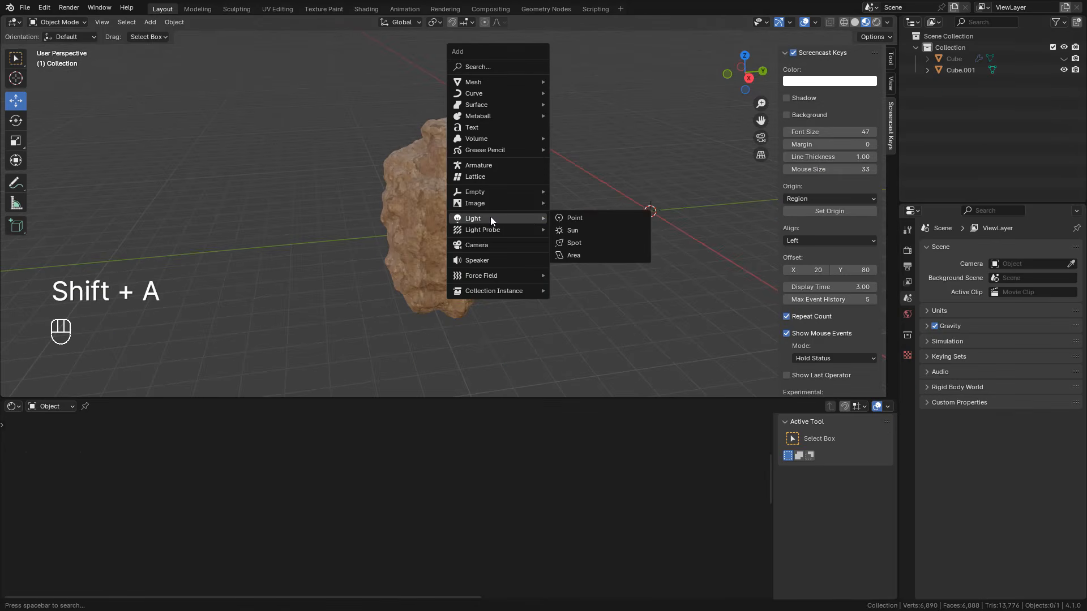
{"action": "left_click", "coordinate": [583, 231]}
{"action": "key", "text": "g"}
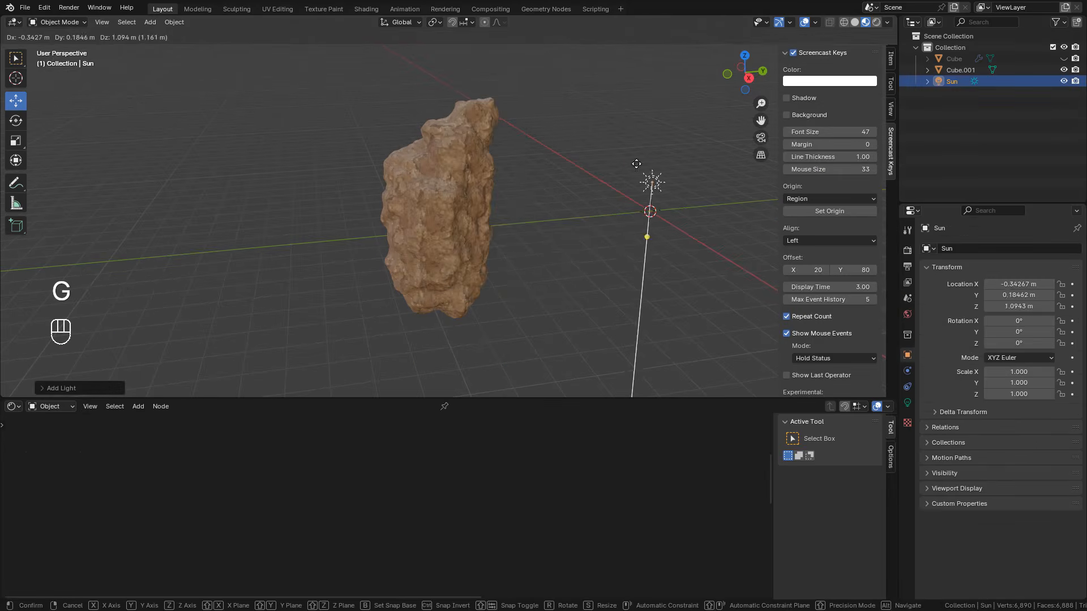
{"action": "left_click", "coordinate": [605, 50]}
Step: Rotate the Sun light to about -27° X, 8° Y and -13° Z so it shines across the rock
{"action": "key", "text": "r"}
{"action": "left_click", "coordinate": [591, 190]}
{"action": "middle_click_drag", "start_coordinate": [591, 190], "coordinate": [454, 232]}
{"action": "key", "text": "r"}
{"action": "left_click", "coordinate": [615, 197]}
{"action": "left_click_drag", "start_coordinate": [426, 248], "coordinate": [355, 261]}
{"action": "middle_click_drag", "start_coordinate": [371, 250], "coordinate": [510, 229]}
Step: Enable Scene Lights for the viewport shading and lower the strength of its environment lighting
{"action": "left_click", "coordinate": [887, 23]}
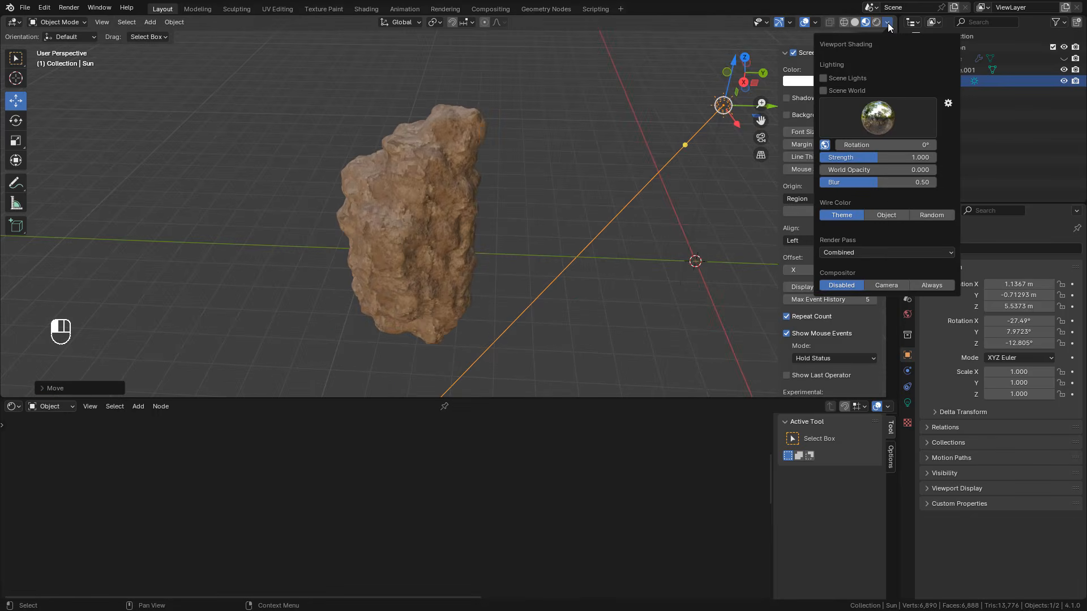
{"action": "left_click", "coordinate": [824, 79]}
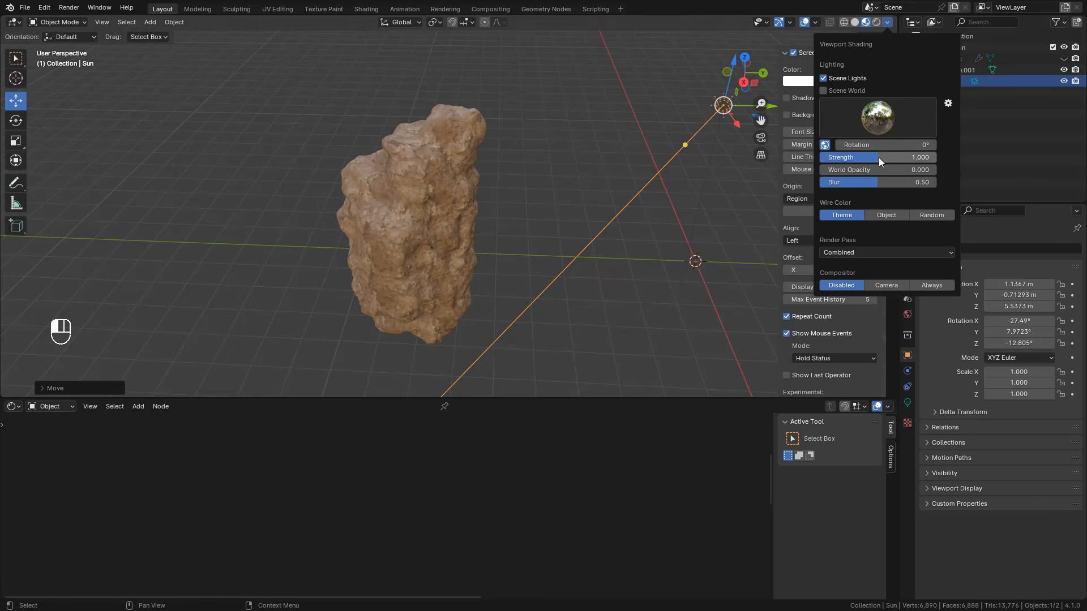
{"action": "left_click_drag", "start_coordinate": [879, 157], "coordinate": [811, 158]}
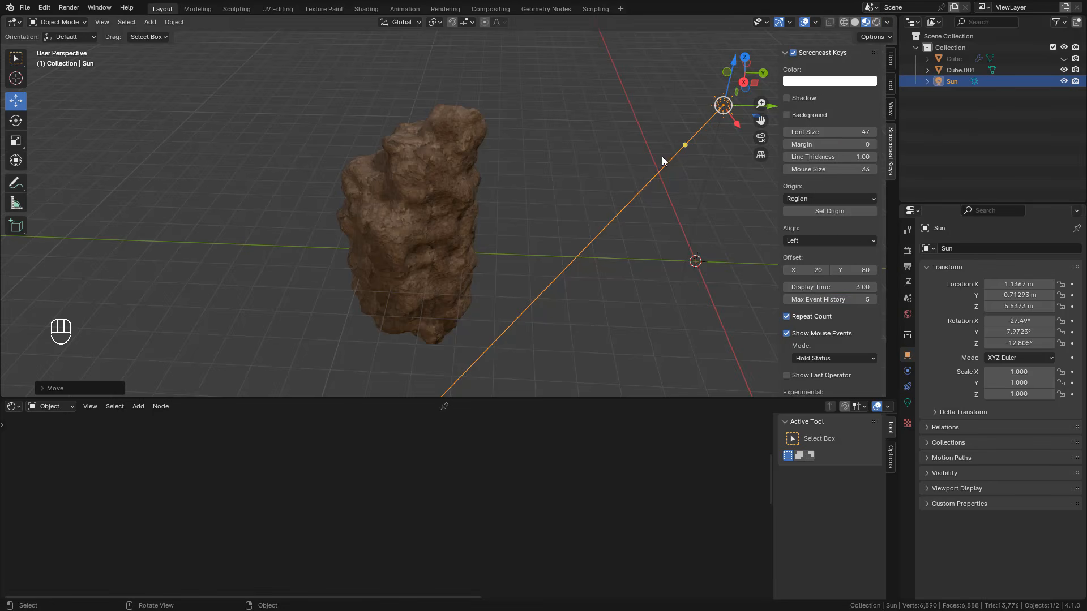
Step: Raise the Sun light's strength to about 3.74 and rotate the light to adjust the shadows on the rock
{"action": "left_click", "coordinate": [907, 402]}
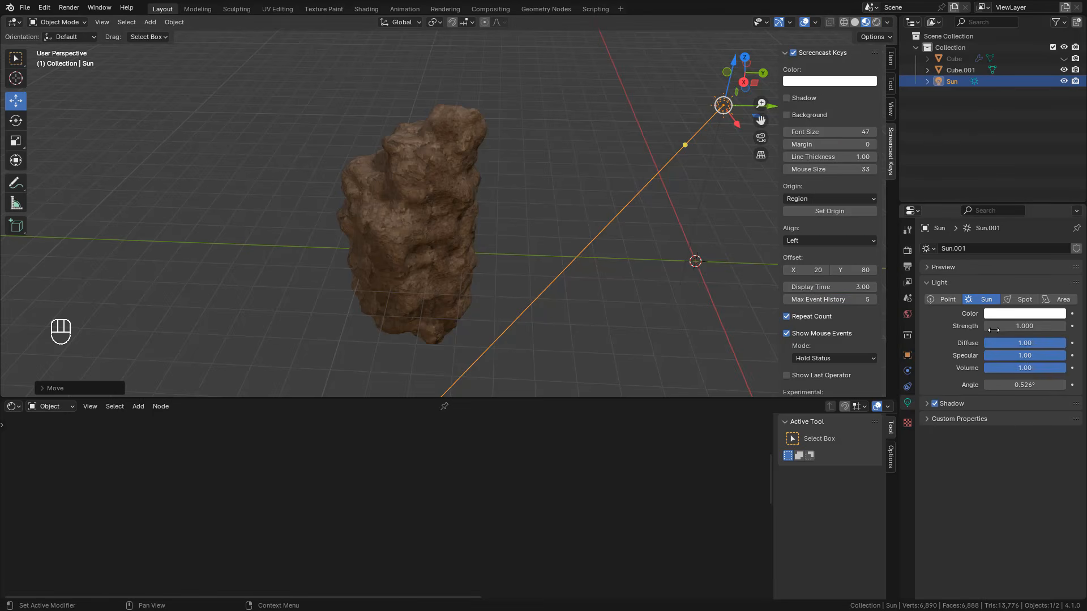
{"action": "left_click_drag", "start_coordinate": [1010, 330], "coordinate": [1059, 330]}
{"action": "middle_click_drag", "start_coordinate": [492, 217], "coordinate": [626, 214]}
{"action": "key", "text": "r"}
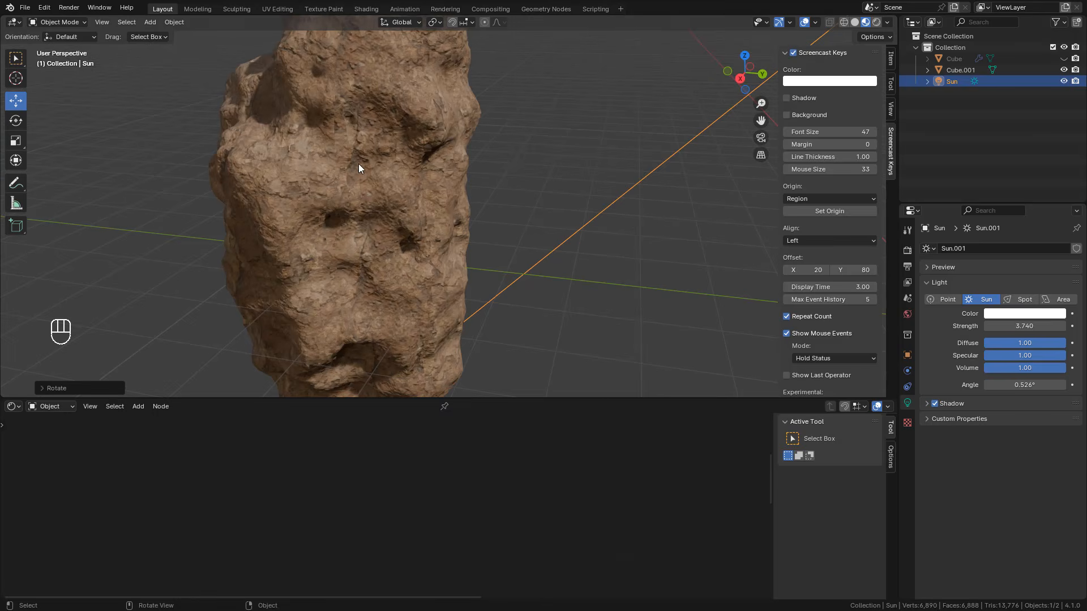
{"action": "left_click", "coordinate": [454, 270]}
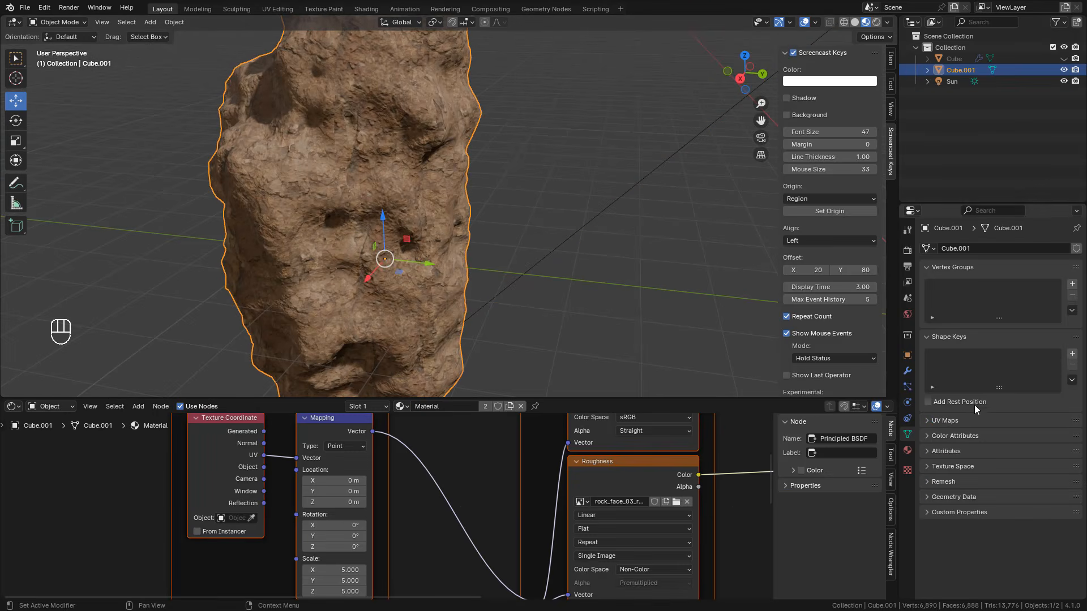
Step: Add a Subdivision Surface modifier followed by a Displace modifier to the rock Cube.001
{"action": "left_click", "coordinate": [908, 372]}
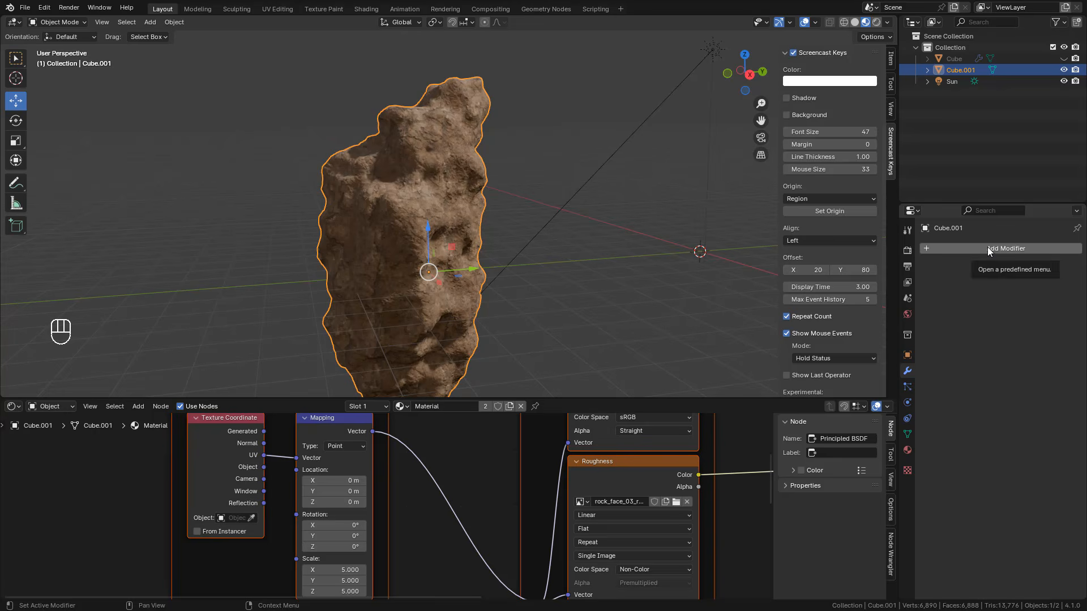
{"action": "left_click", "coordinate": [987, 248]}
{"action": "left_click", "coordinate": [987, 247]}
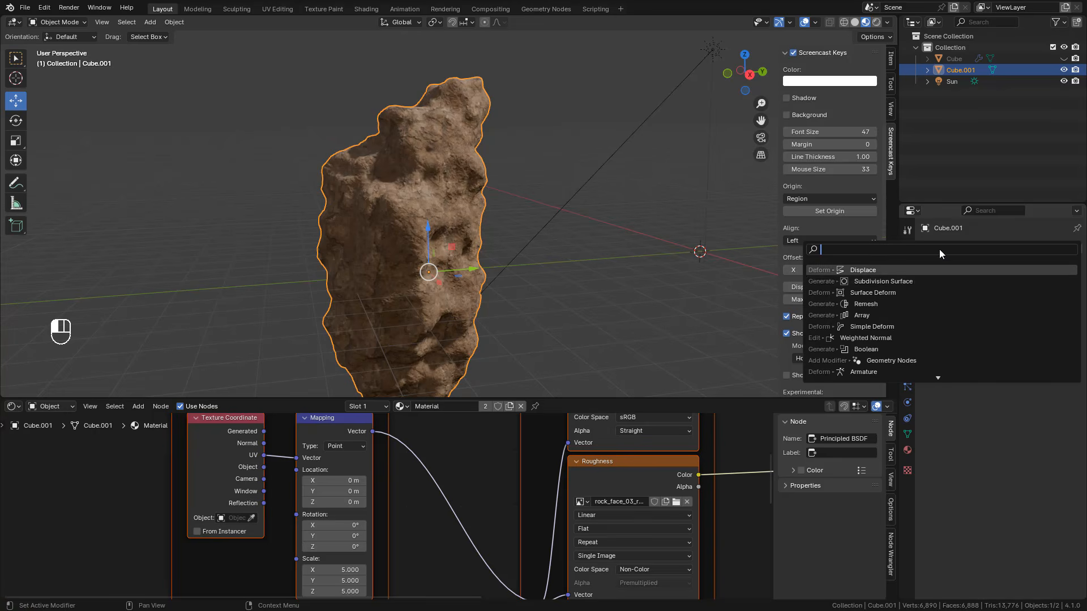
{"action": "left_click", "coordinate": [892, 281]}
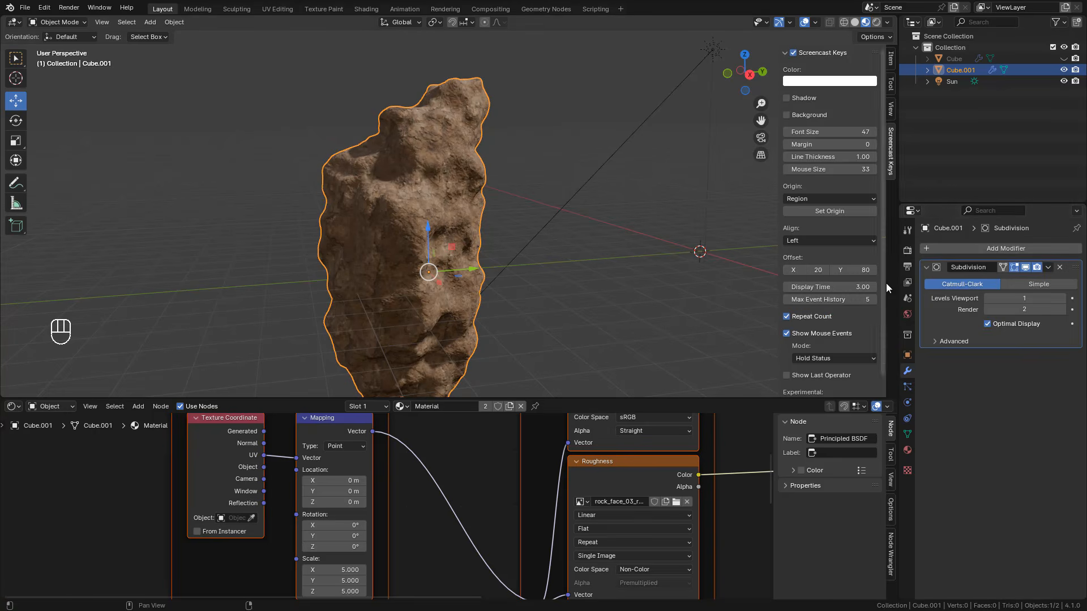
{"action": "left_click", "coordinate": [954, 250]}
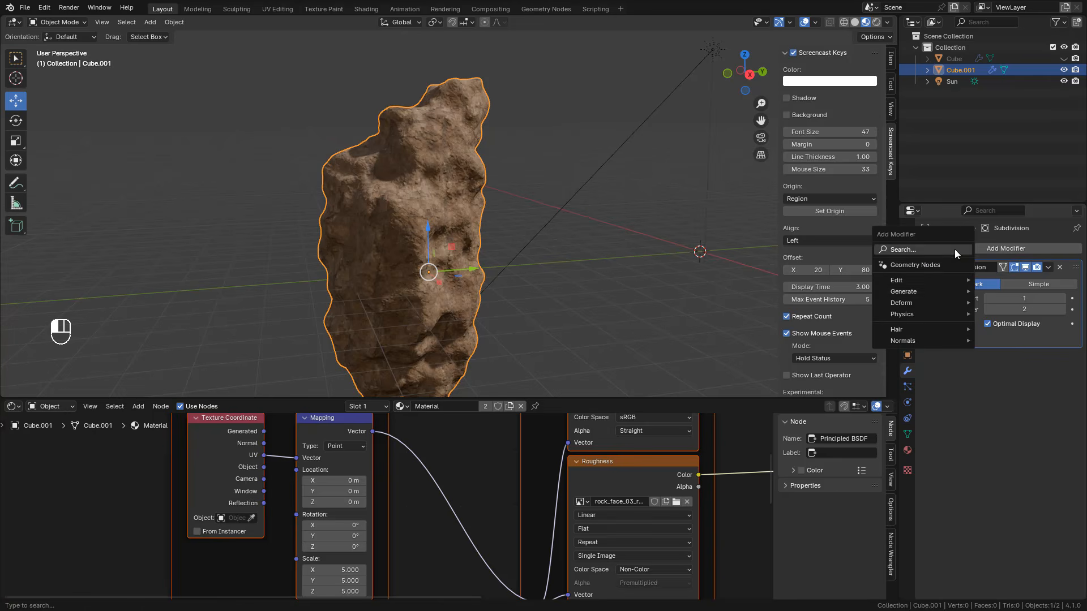
{"action": "left_click", "coordinate": [915, 249]}
{"action": "left_click", "coordinate": [866, 282]}
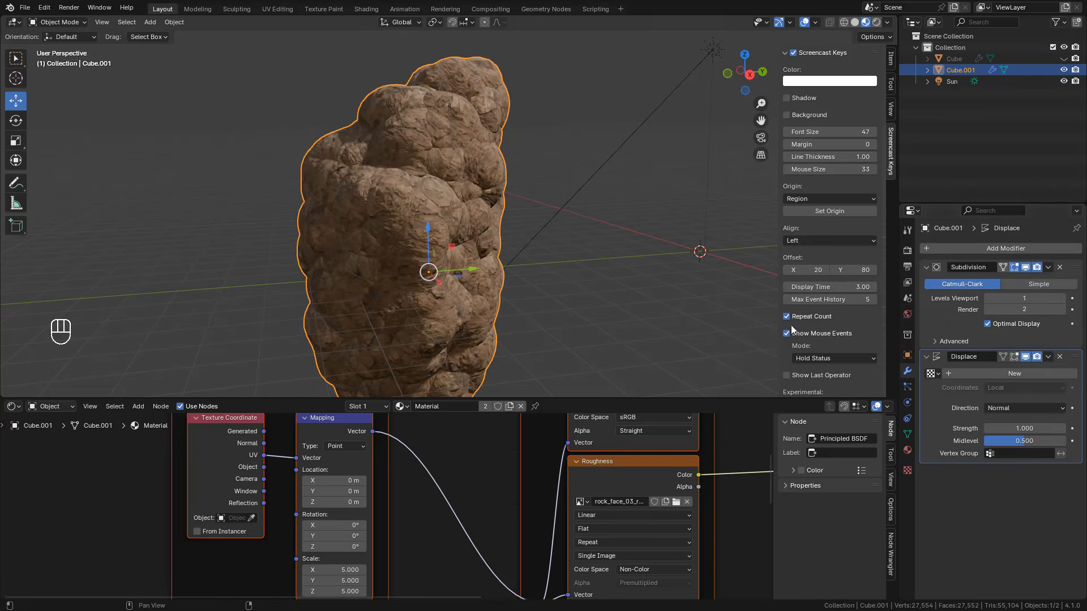
{"action": "key", "text": "ctrl+z"}
Step: Create a new texture for the Displace modifier and assign rock_face_03_disp_4k.png as its image
{"action": "left_click", "coordinate": [991, 373]}
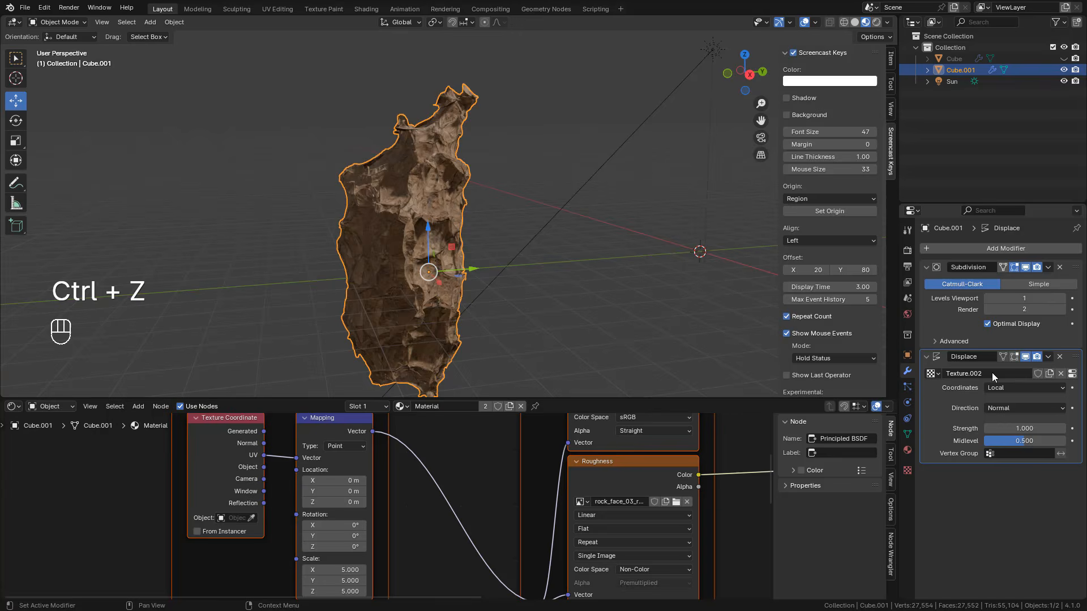
{"action": "left_click", "coordinate": [1072, 374]}
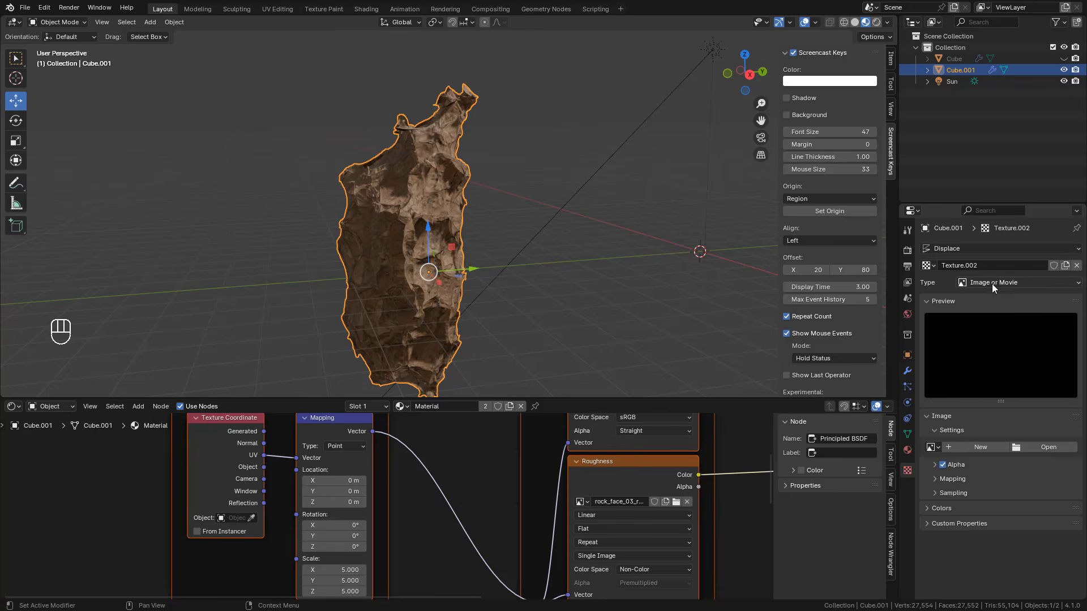
{"action": "left_click", "coordinate": [932, 448]}
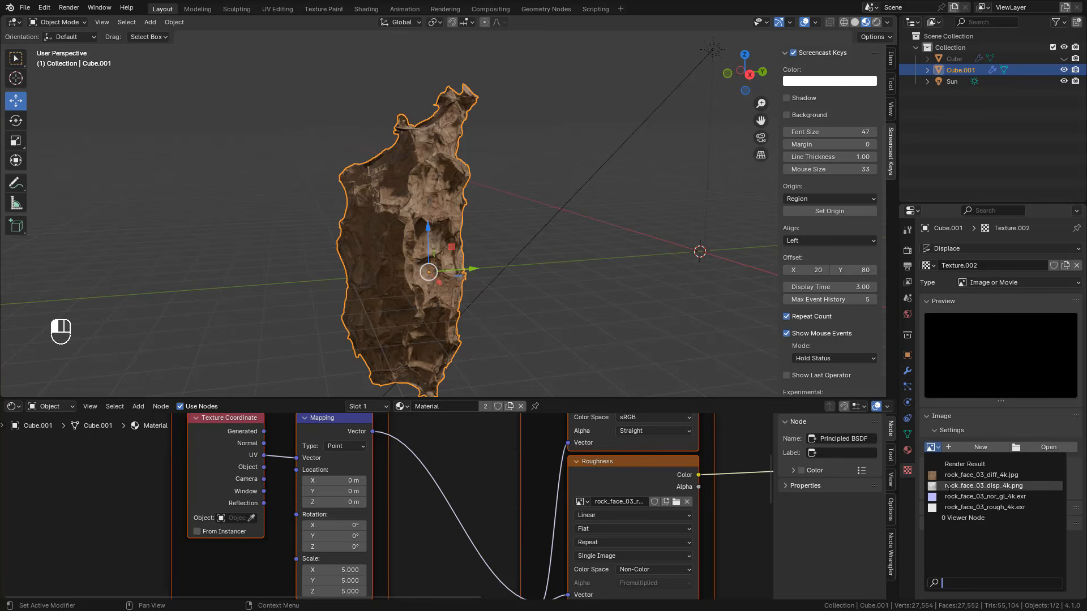
{"action": "left_click", "coordinate": [1011, 485]}
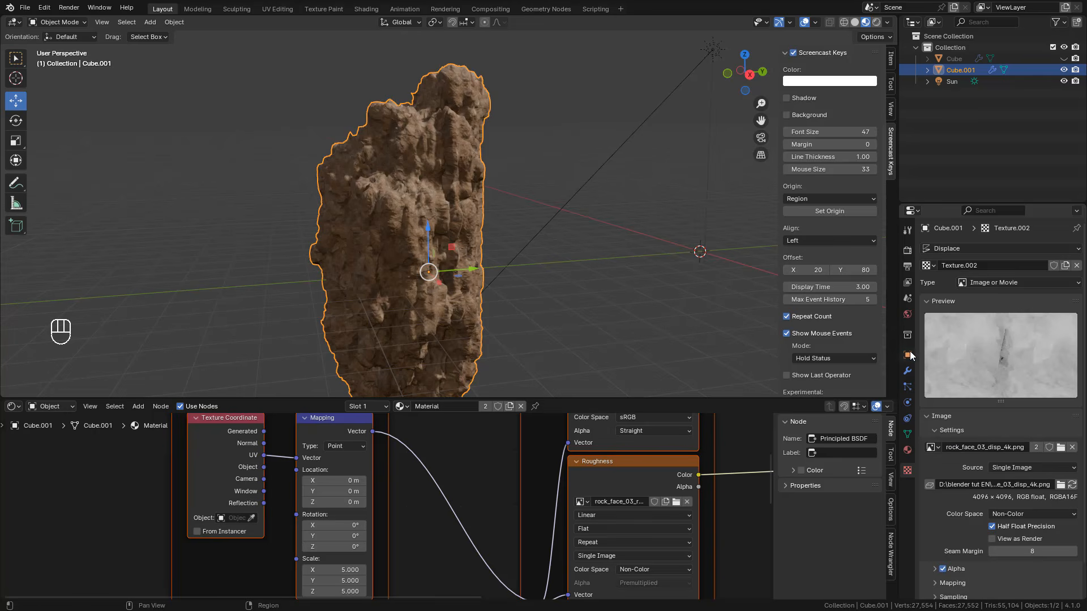
Step: Set the Displace modifier's coordinates to UV and reduce its strength to 0.390
{"action": "left_click", "coordinate": [907, 371]}
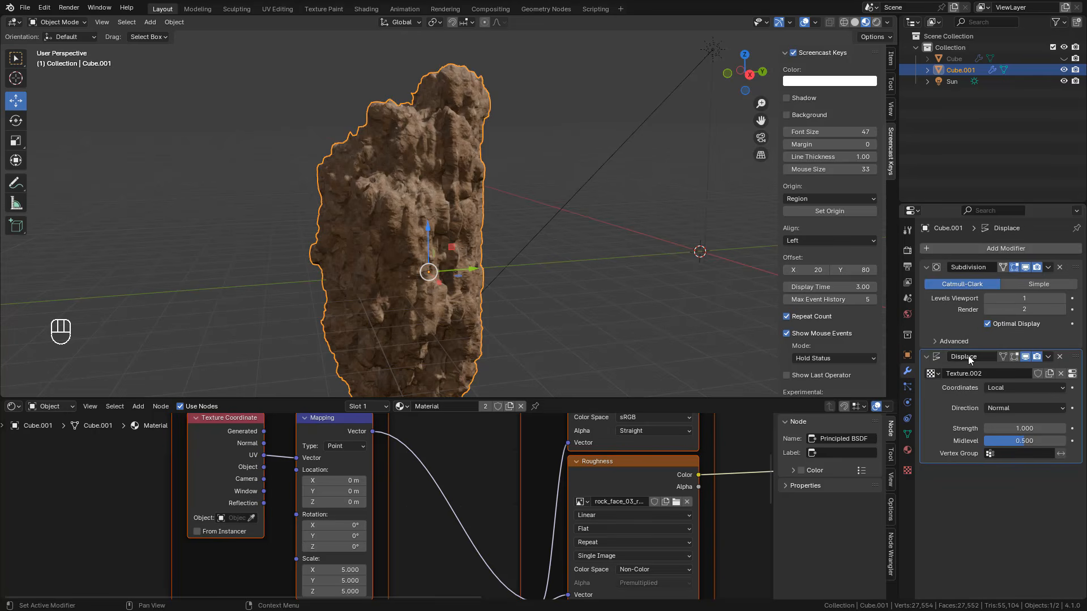
{"action": "left_click_drag", "start_coordinate": [1025, 429], "coordinate": [997, 428], "text": "shift"}
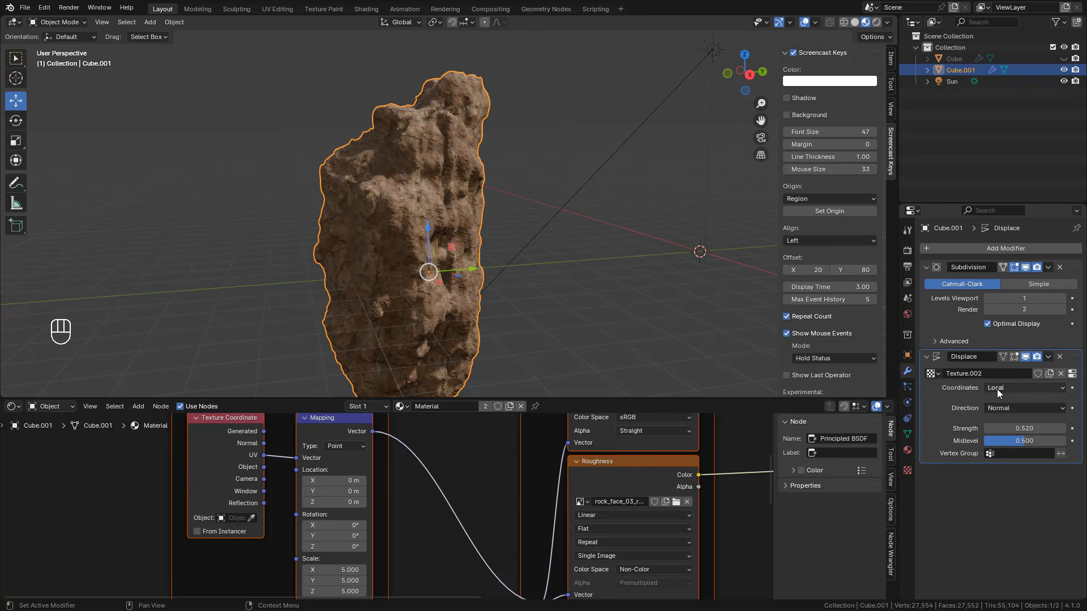
{"action": "left_click", "coordinate": [998, 389]}
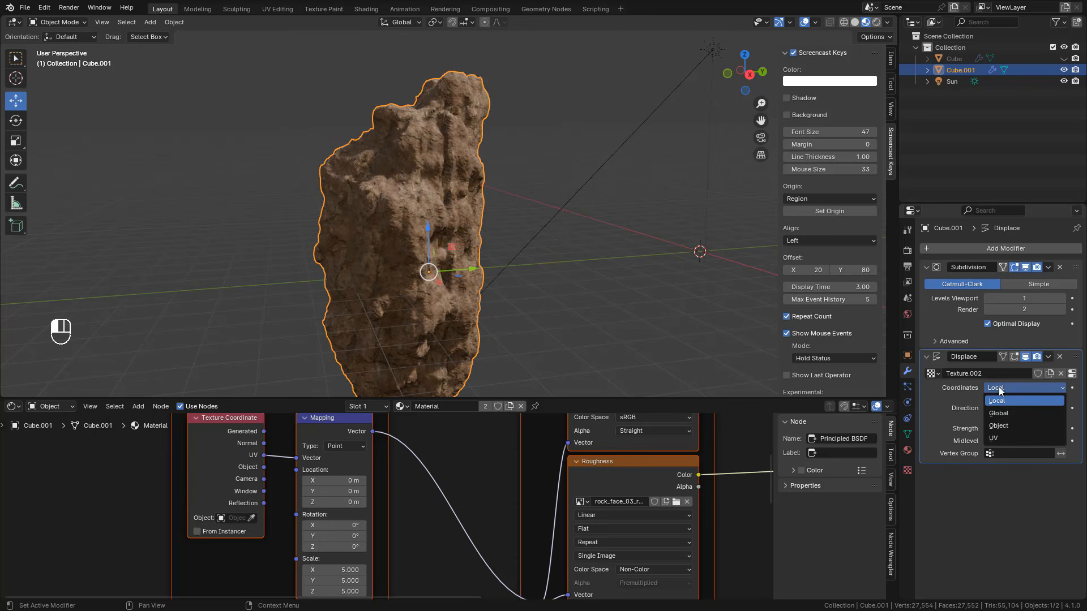
{"action": "left_click", "coordinate": [1000, 436]}
{"action": "middle_click_drag", "start_coordinate": [534, 266], "coordinate": [546, 273]}
{"action": "scroll", "coordinate": [545, 273], "scroll_direction": "up", "scroll_amount": 1}
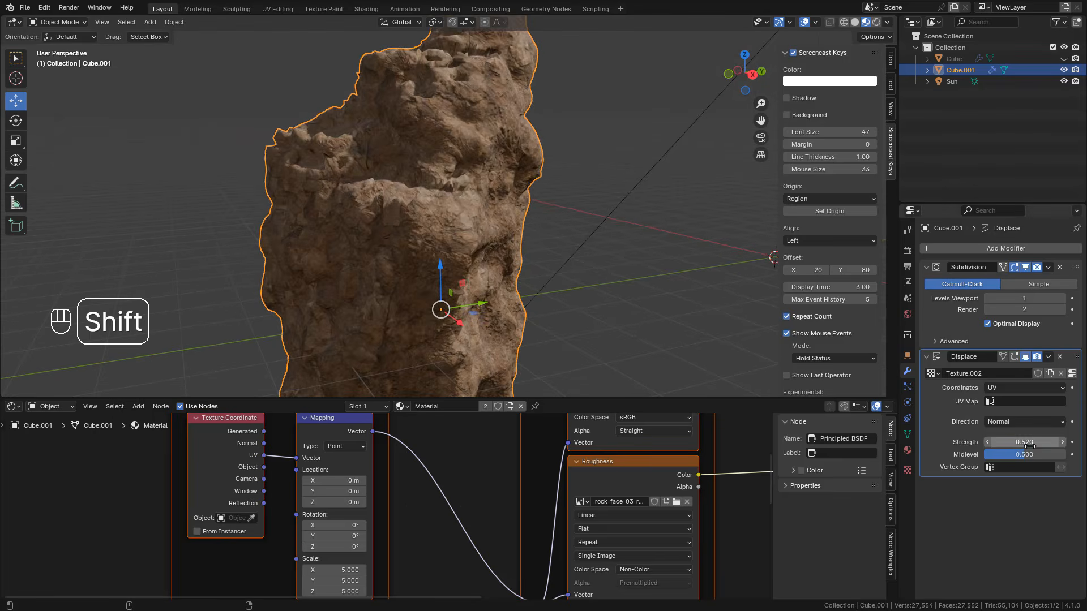
{"action": "left_click_drag", "start_coordinate": [1027, 441], "coordinate": [1020, 441], "text": "shift"}
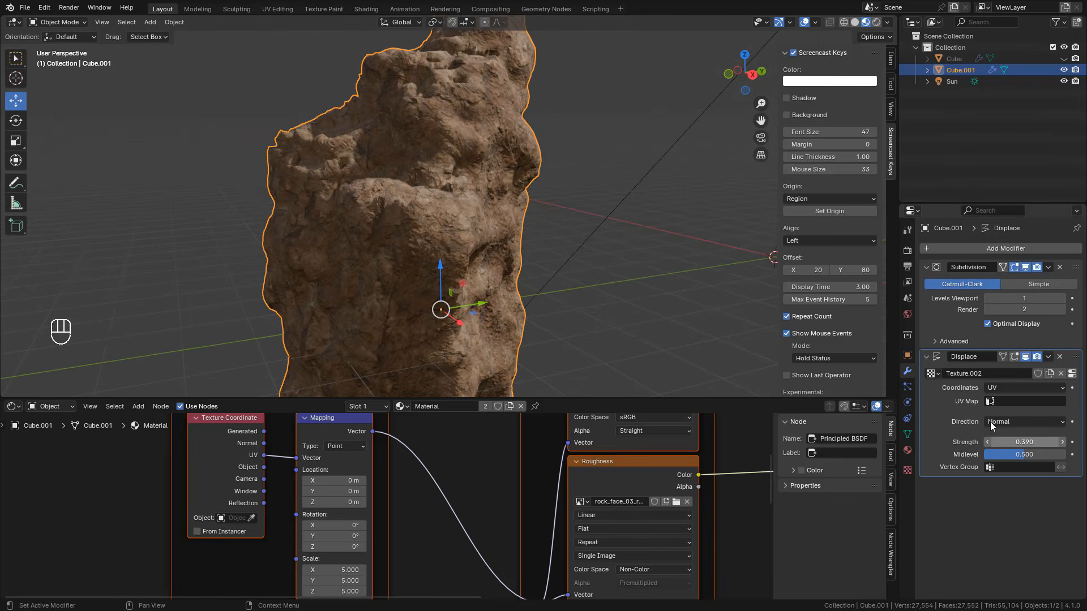
Step: Set the displacement image's mapping Repeat X and Y to 2 and lower the Displace strength to 0.340
{"action": "left_click", "coordinate": [1072, 373]}
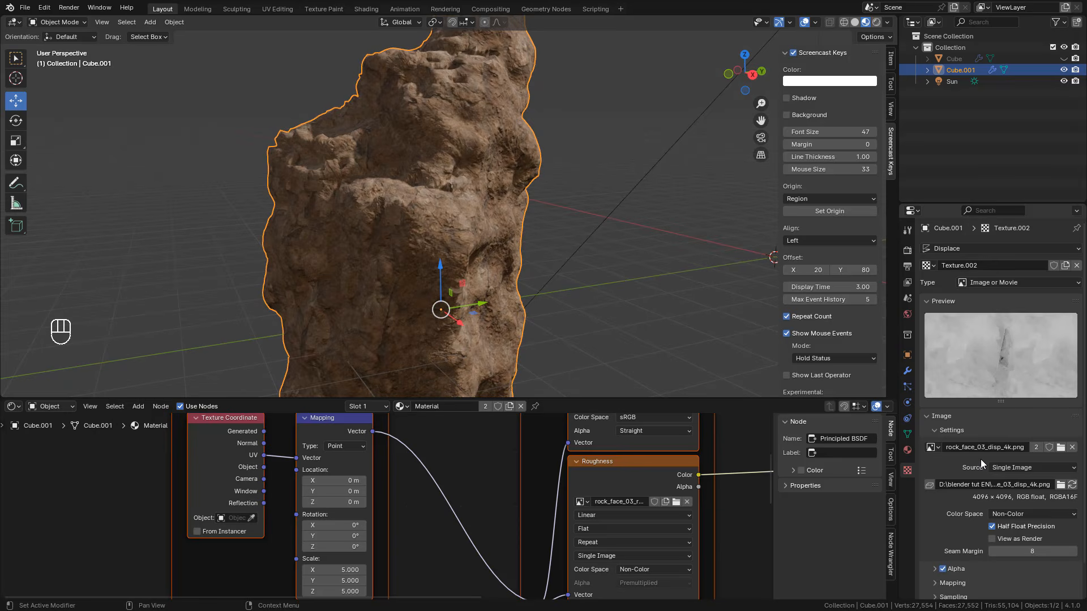
{"action": "scroll", "coordinate": [980, 459], "scroll_direction": "down", "scroll_amount": 2}
{"action": "left_click", "coordinate": [937, 547]}
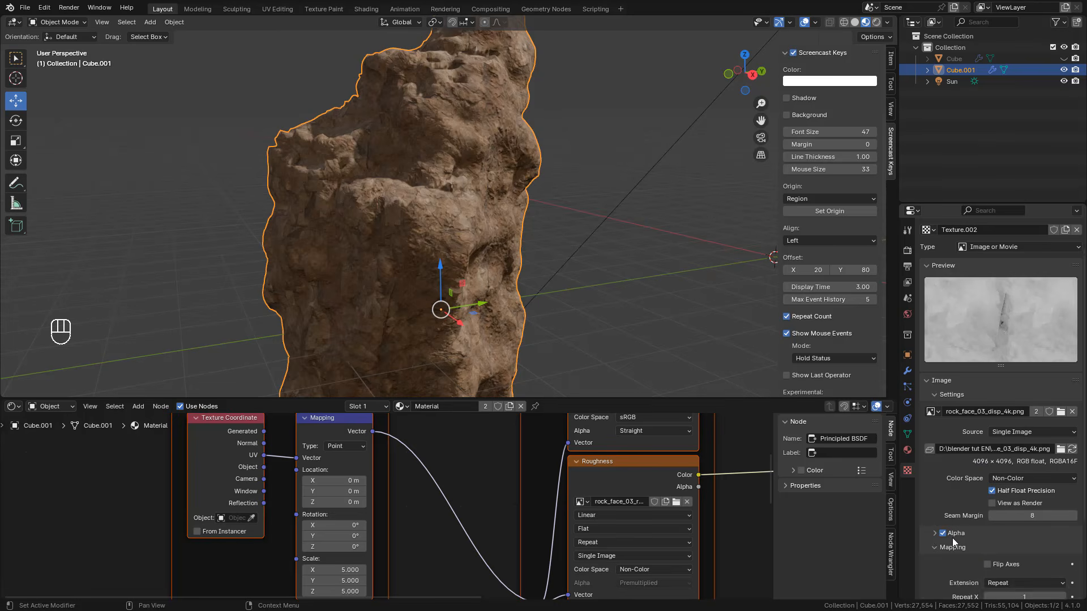
{"action": "scroll", "coordinate": [952, 537], "scroll_direction": "down", "scroll_amount": 4}
{"action": "left_click", "coordinate": [1026, 507]}
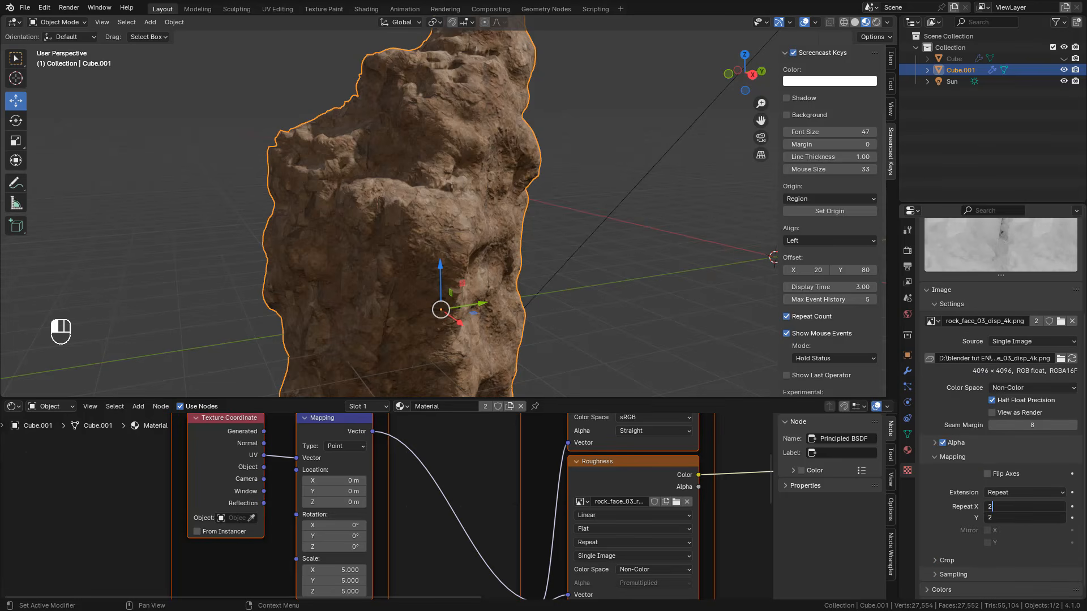
{"action": "key", "text": "Return"}
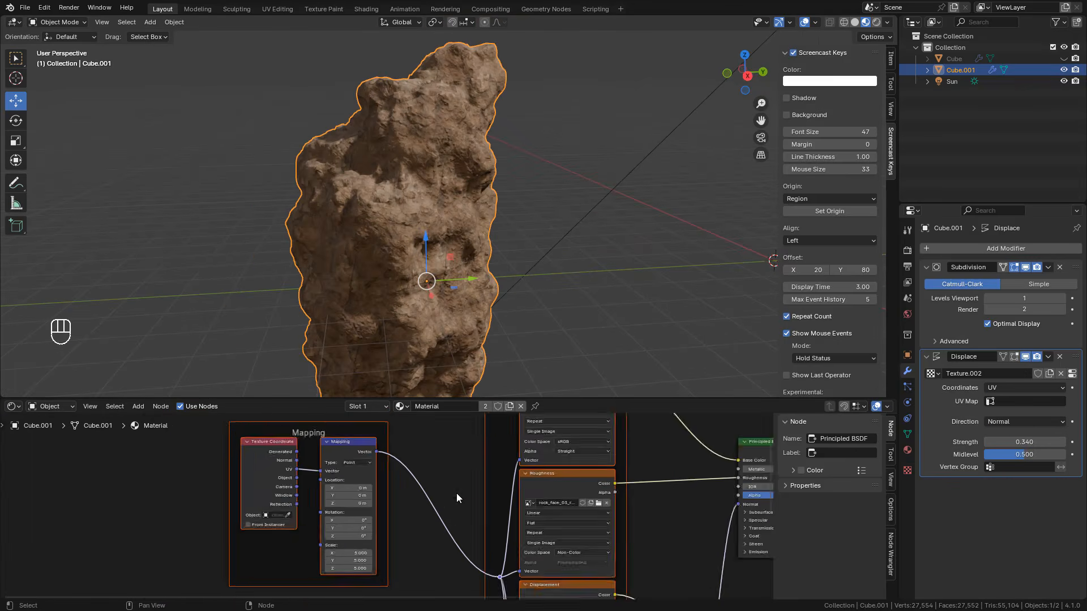
Step: Disconnect the displacement link from the Material Output node in the rock's material
{"action": "middle_click_drag", "start_coordinate": [457, 493], "coordinate": [359, 494]}
{"action": "left_click", "coordinate": [424, 473]}
{"action": "left_click_drag", "start_coordinate": [428, 473], "coordinate": [680, 479]}
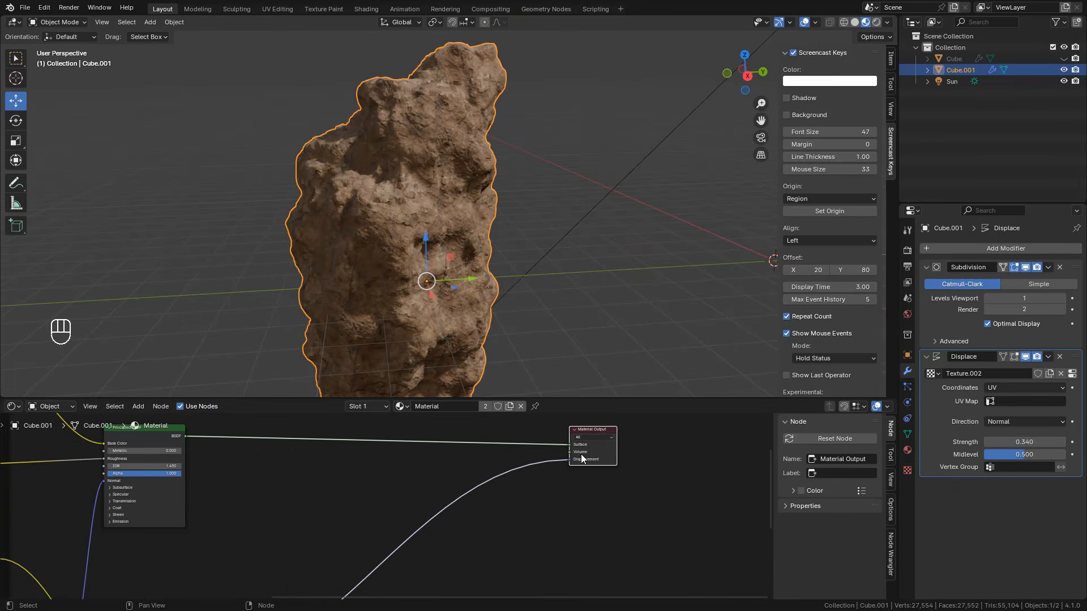
{"action": "left_click_drag", "start_coordinate": [600, 457], "coordinate": [566, 454]}
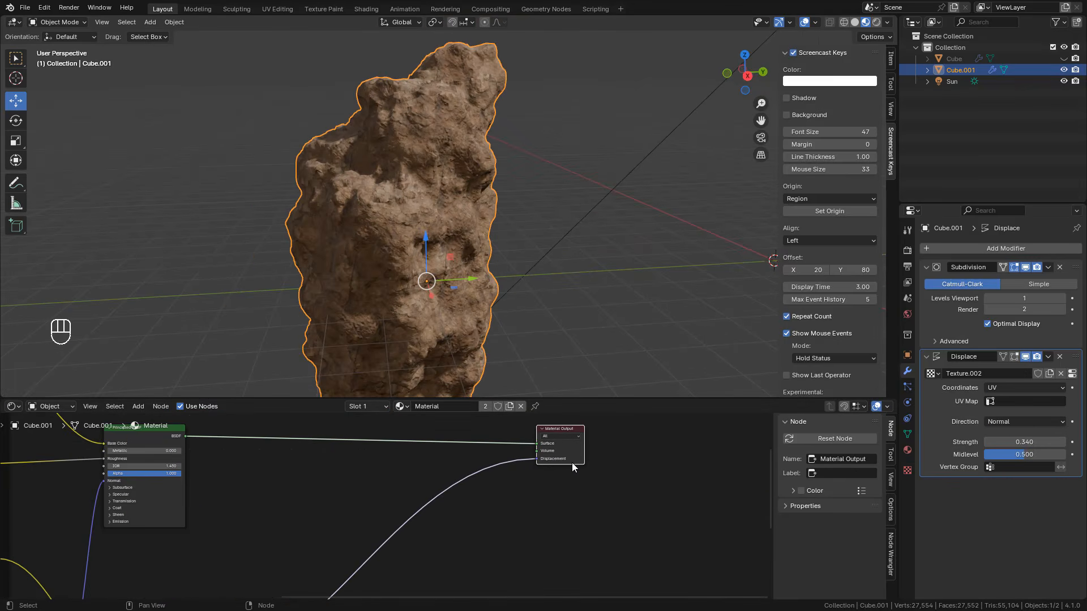
{"action": "left_click_drag", "start_coordinate": [537, 460], "coordinate": [454, 475]}
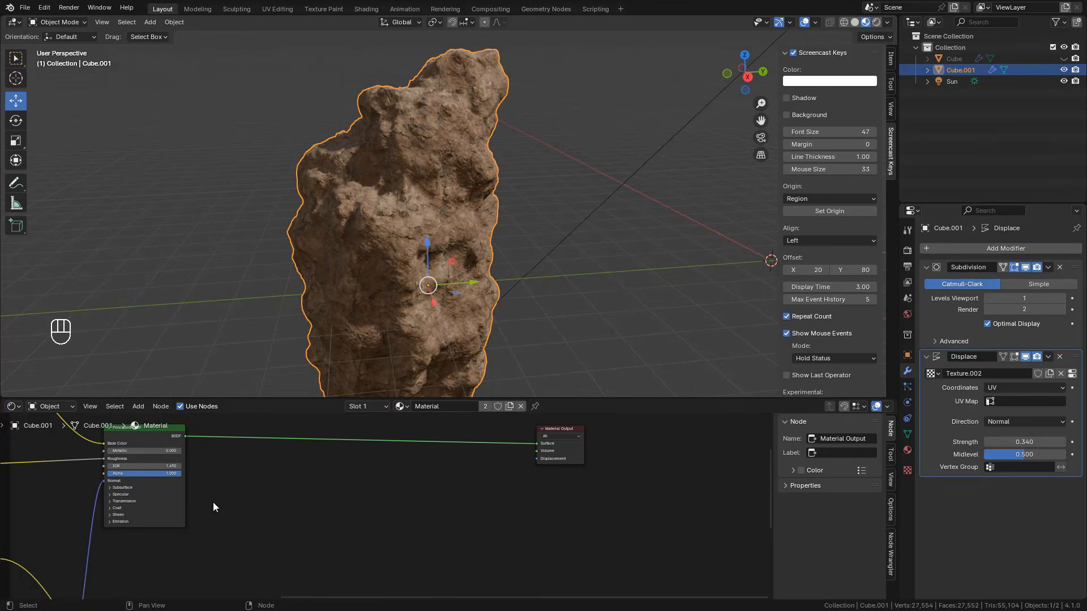
Step: Duplicate the rock's Principled BSDF node and place the copy below the link to the Material Output
{"action": "scroll", "coordinate": [213, 502], "scroll_direction": "down", "scroll_amount": 1}
{"action": "left_click", "coordinate": [182, 446]}
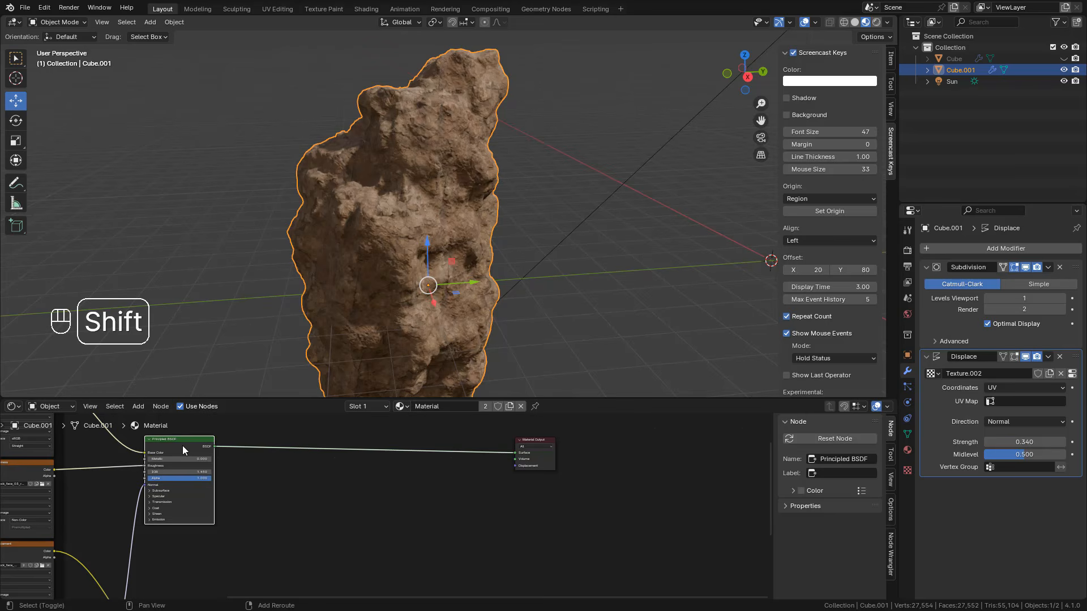
{"action": "key", "text": "shift+d"}
{"action": "left_click", "coordinate": [459, 490]}
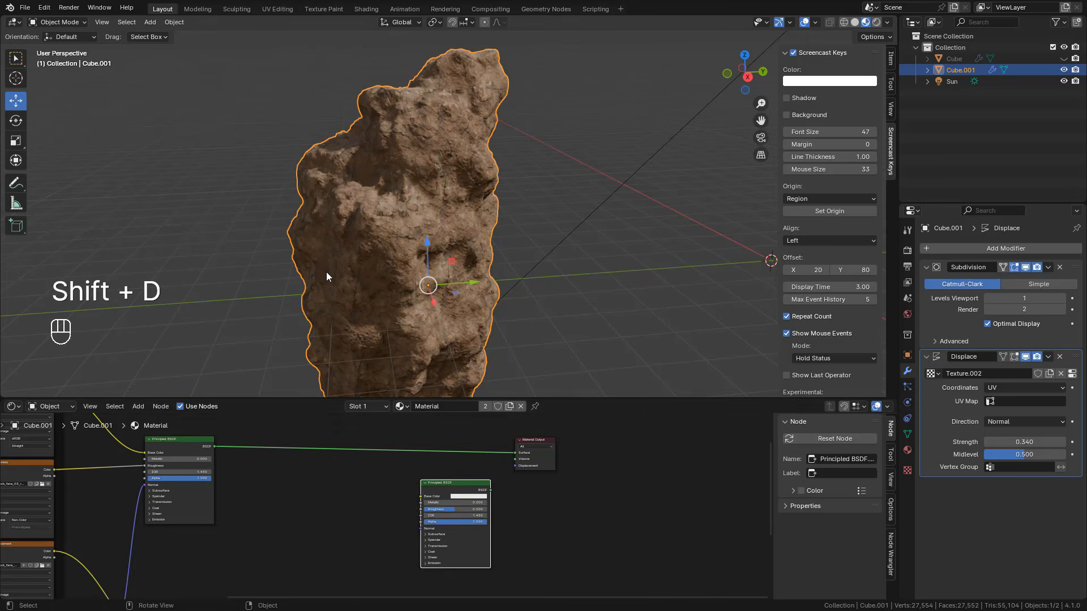
Step: Insert a Mix Shader before the Material Output and connect the duplicated Principled BSDF to its second Shader input
{"action": "key", "text": "shift+a"}
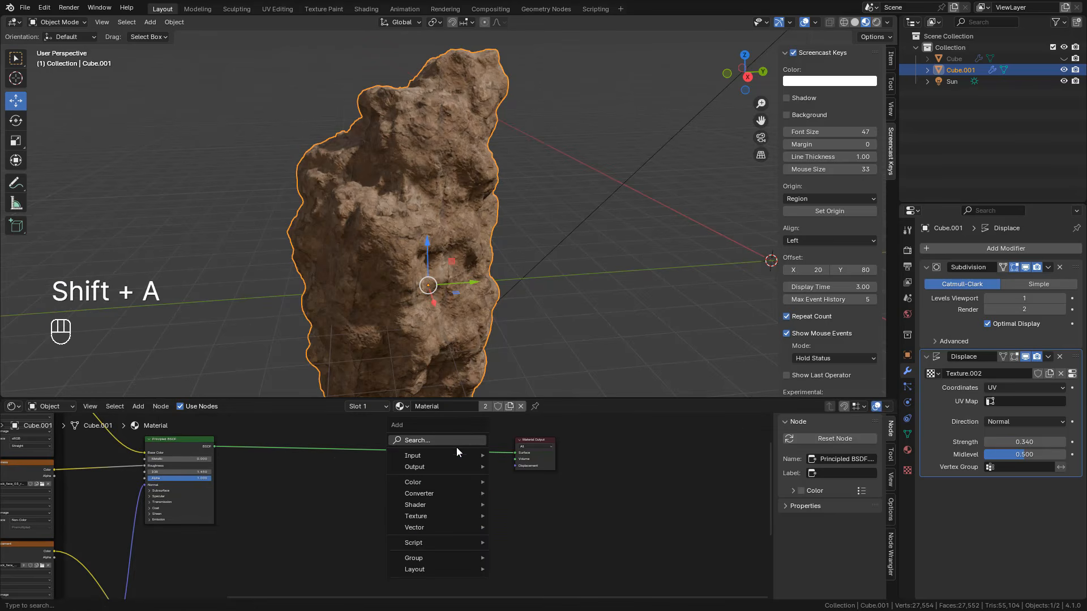
{"action": "left_click", "coordinate": [440, 440]}
{"action": "type", "text": "mi"}
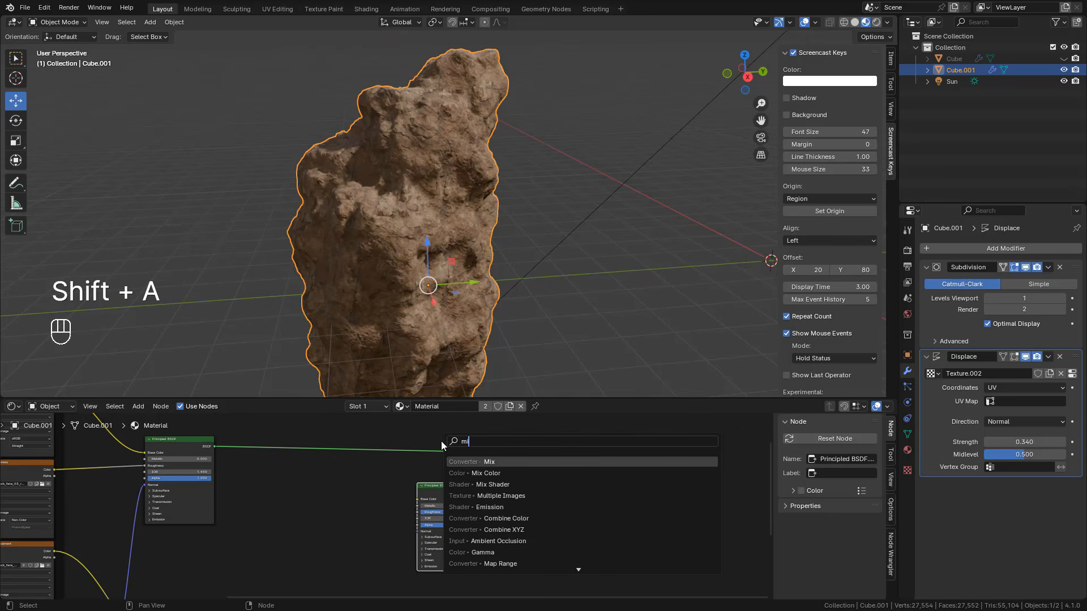
{"action": "left_click", "coordinate": [494, 485]}
{"action": "left_click", "coordinate": [469, 446]}
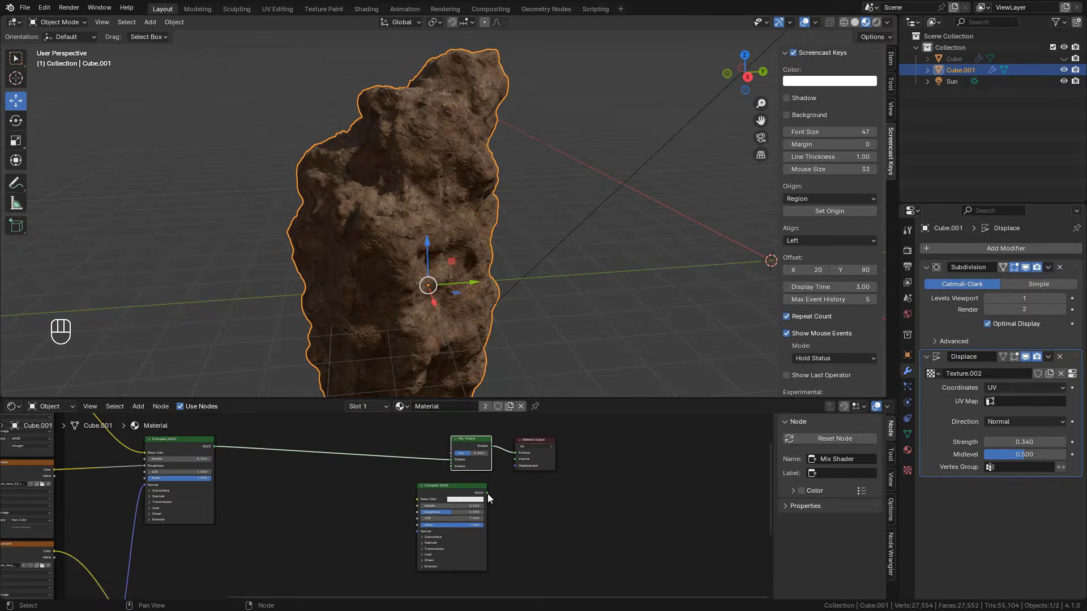
{"action": "left_click_drag", "start_coordinate": [487, 493], "coordinate": [405, 511]}
{"action": "middle_click_drag", "start_coordinate": [405, 510], "coordinate": [436, 475]}
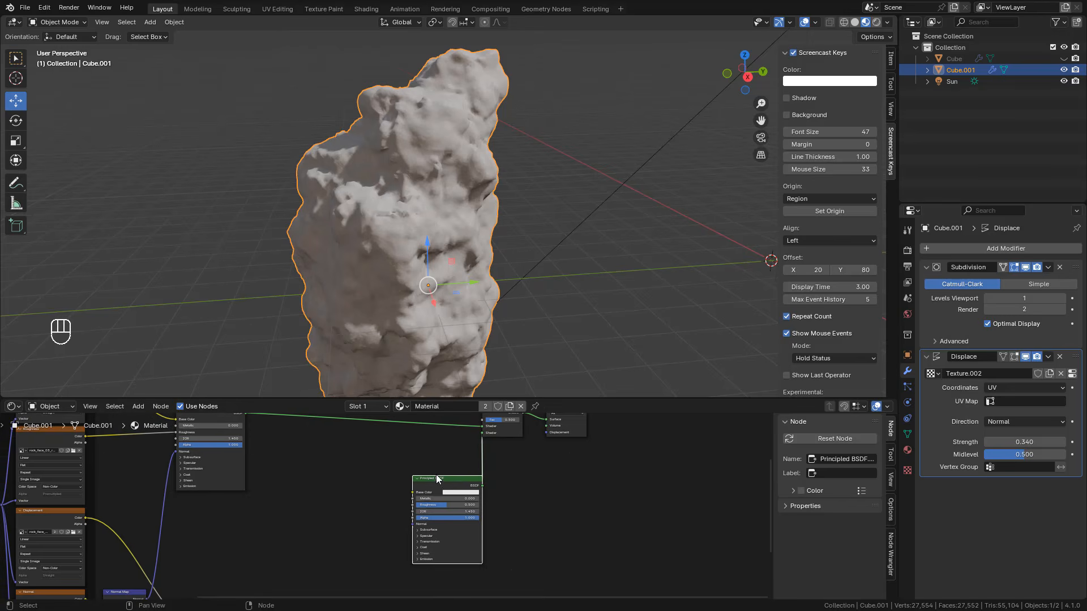
{"action": "left_click_drag", "start_coordinate": [436, 478], "coordinate": [432, 479]}
Step: Load grass 03_Albedo.png, grass 03_Normal.png and grass 03_Roughness.png into the duplicated Principled BSDF with Principled Texture Setup
{"action": "key", "text": "ctrl+shift+t"}
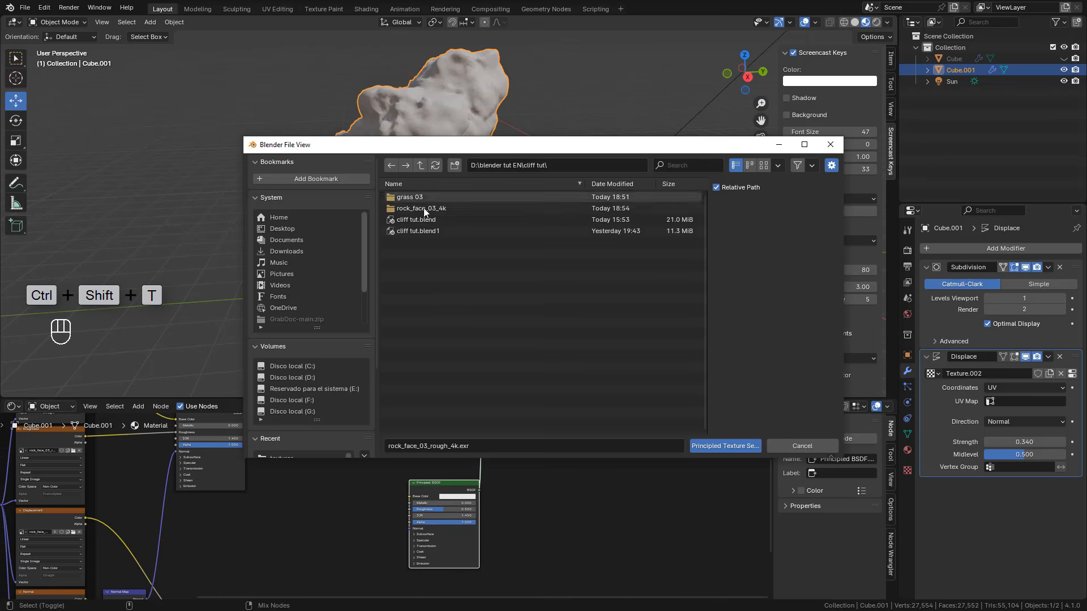
{"action": "double_click", "coordinate": [420, 198]}
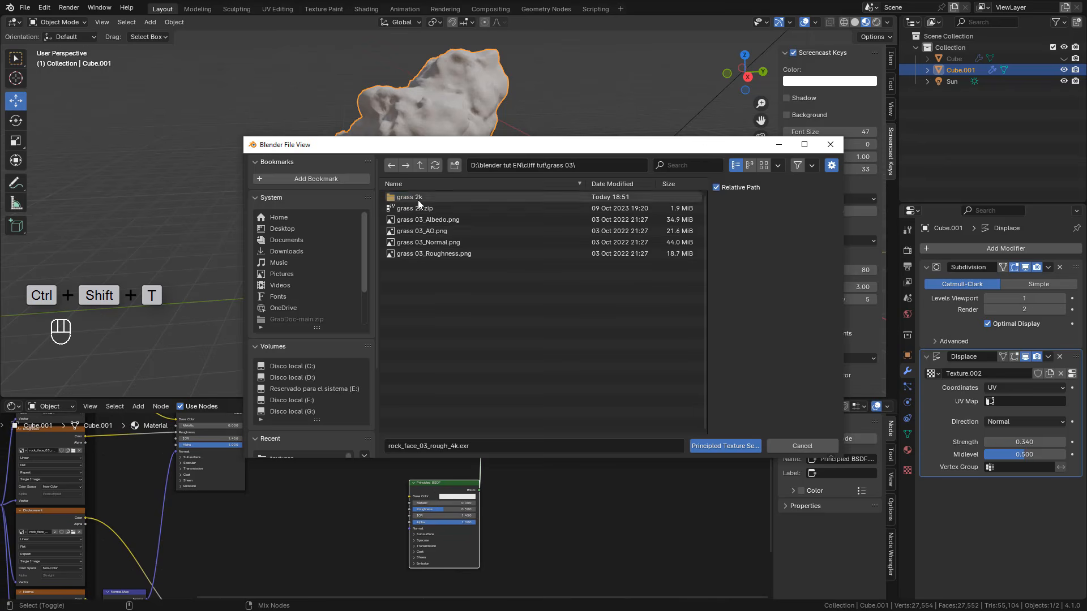
{"action": "left_click", "coordinate": [450, 222]}
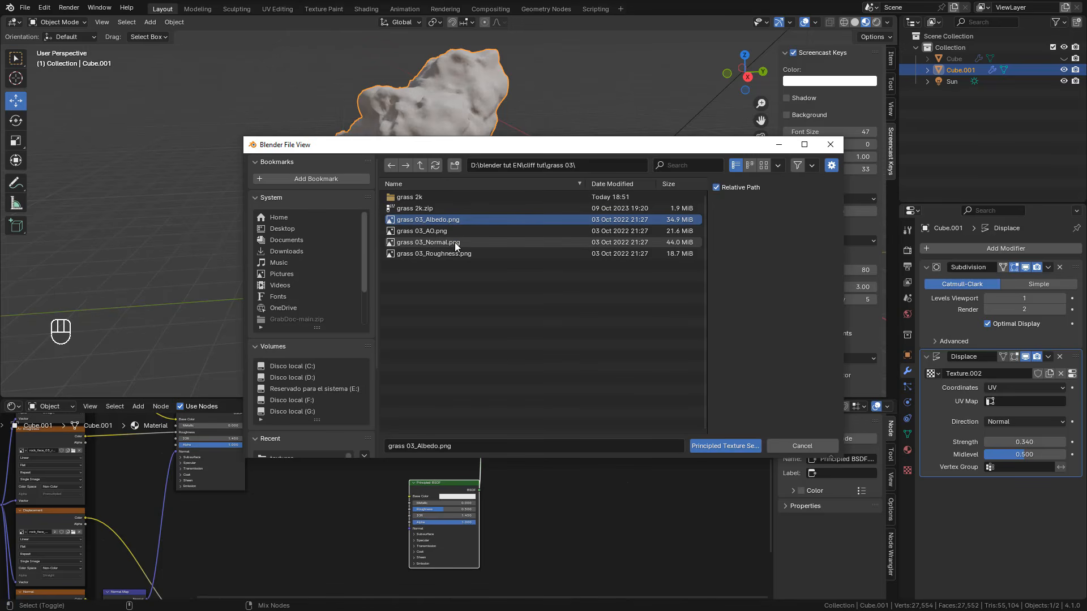
{"action": "left_click", "coordinate": [454, 242], "text": "shift"}
{"action": "left_click", "coordinate": [460, 253], "text": "shift"}
{"action": "left_click", "coordinate": [725, 446]}
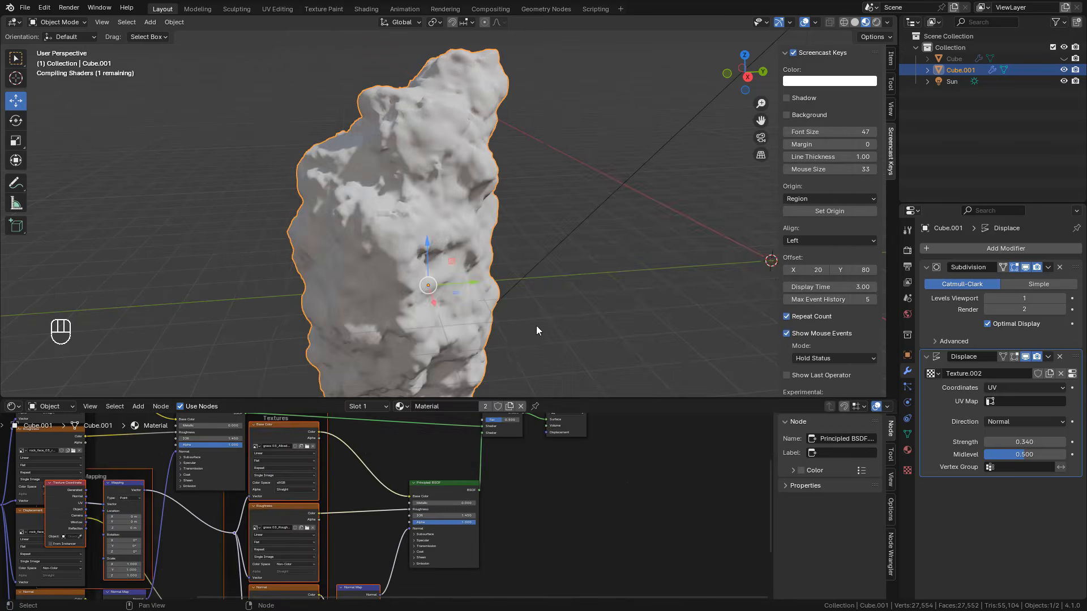
Step: Lower the specular IOR Level of the grass Principled BSDF
{"action": "scroll", "coordinate": [392, 509], "scroll_direction": "down", "scroll_amount": 6}
{"action": "left_click_drag", "start_coordinate": [343, 463], "coordinate": [358, 556]}
{"action": "scroll", "coordinate": [418, 506], "scroll_direction": "up", "scroll_amount": 10}
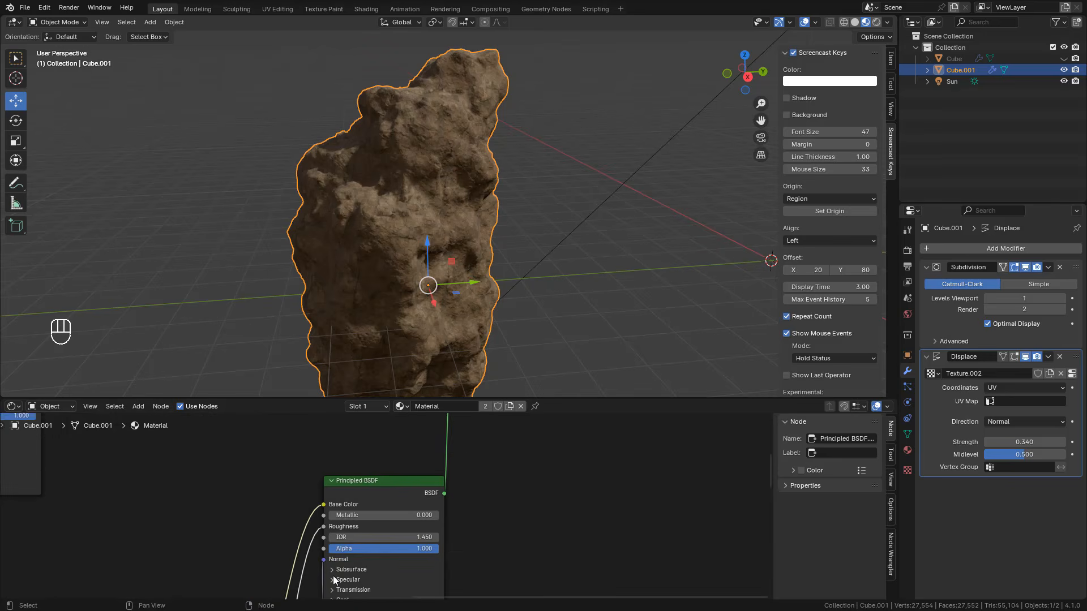
{"action": "middle_click_drag", "start_coordinate": [334, 581], "coordinate": [353, 531]}
{"action": "left_click", "coordinate": [352, 531]}
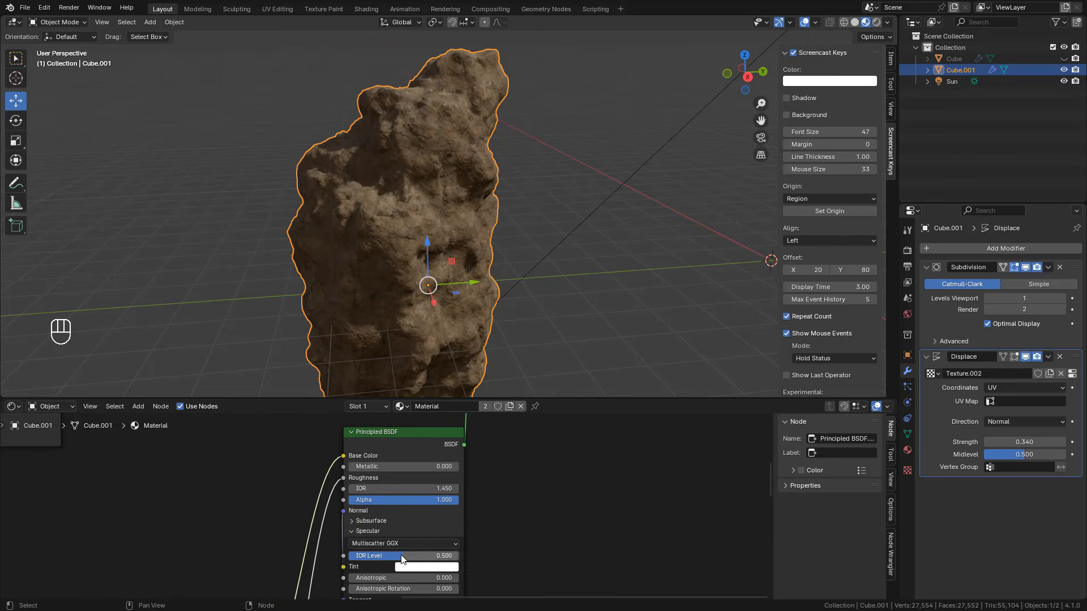
{"action": "left_click_drag", "start_coordinate": [402, 555], "coordinate": [347, 555]}
Step: Lower the specular IOR Level of the original rock Principled BSDF
{"action": "scroll", "coordinate": [380, 526], "scroll_direction": "down", "scroll_amount": 2}
{"action": "middle_click_drag", "start_coordinate": [321, 451], "coordinate": [438, 555]}
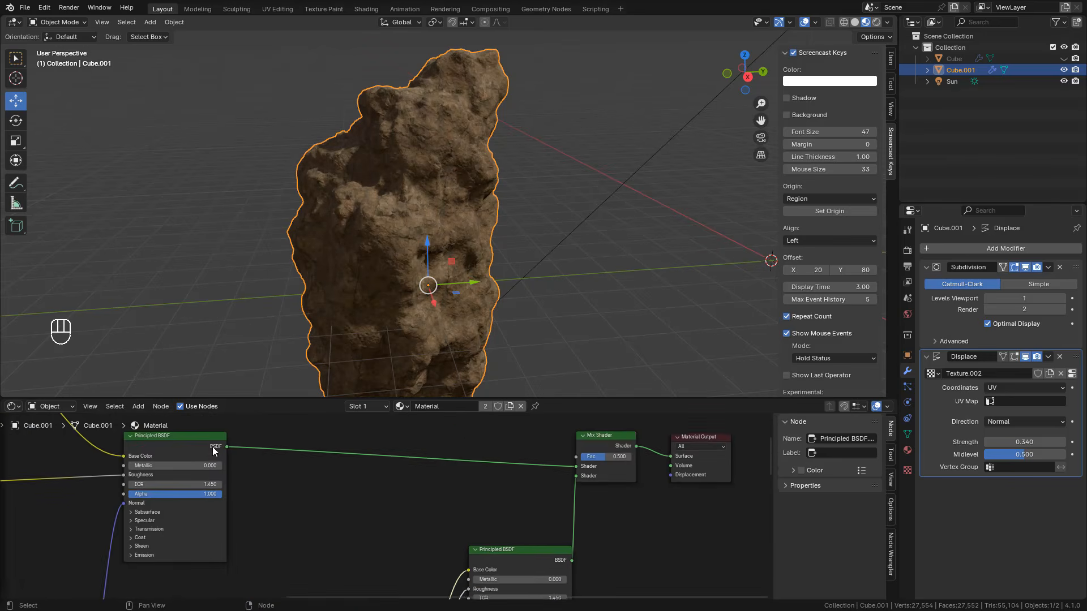
{"action": "middle_click_drag", "start_coordinate": [158, 504], "coordinate": [485, 478]}
{"action": "scroll", "coordinate": [403, 531], "scroll_direction": "up", "scroll_amount": 2}
{"action": "left_click", "coordinate": [375, 547]}
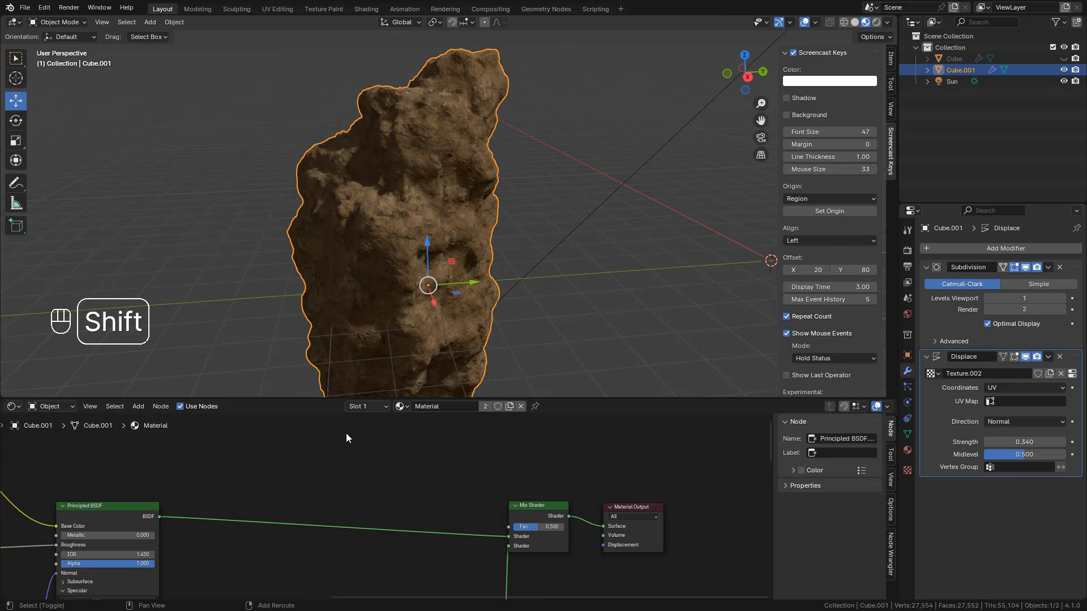
Step: Add a Texture Coordinate node in the empty space above the shader chain
{"action": "key", "text": "shift+a"}
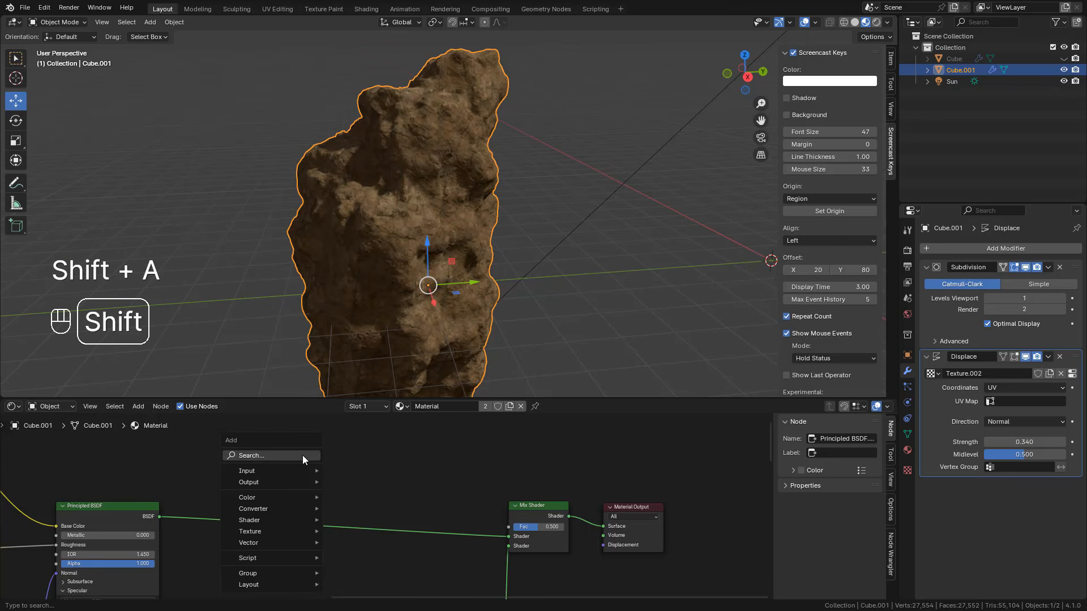
{"action": "left_click", "coordinate": [270, 454]}
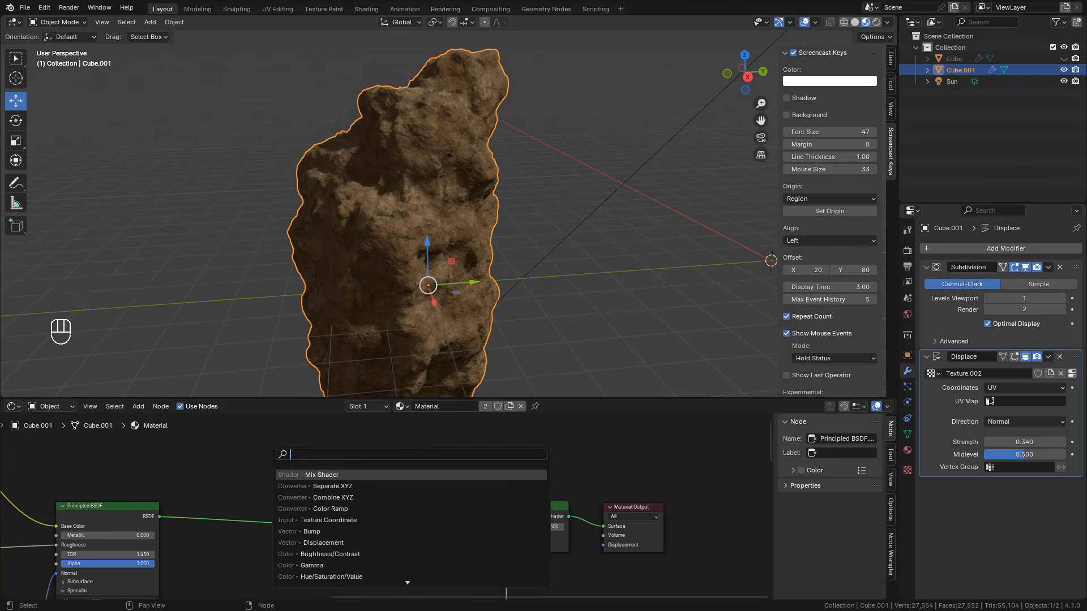
{"action": "key", "text": "Down"}
{"action": "key", "text": "Down"}
{"action": "key", "text": "Down"}
{"action": "key", "text": "Down"}
{"action": "key", "text": "Return"}
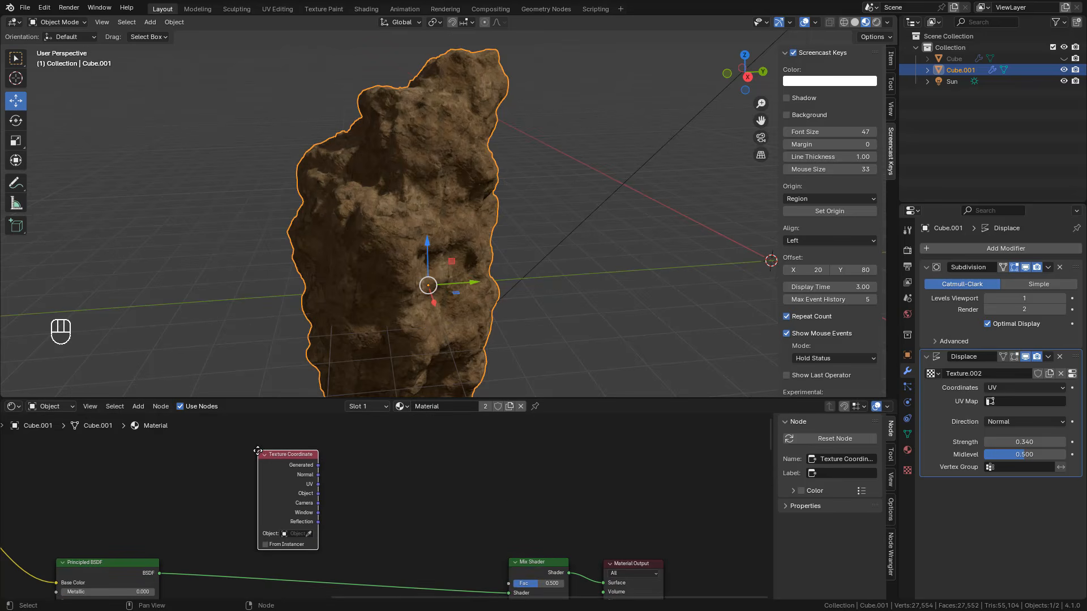
{"action": "left_click", "coordinate": [257, 451]}
Step: Add a Separate XYZ node beside the Texture Coordinate node
{"action": "key", "text": "shift+a"}
{"action": "left_click", "coordinate": [379, 468]}
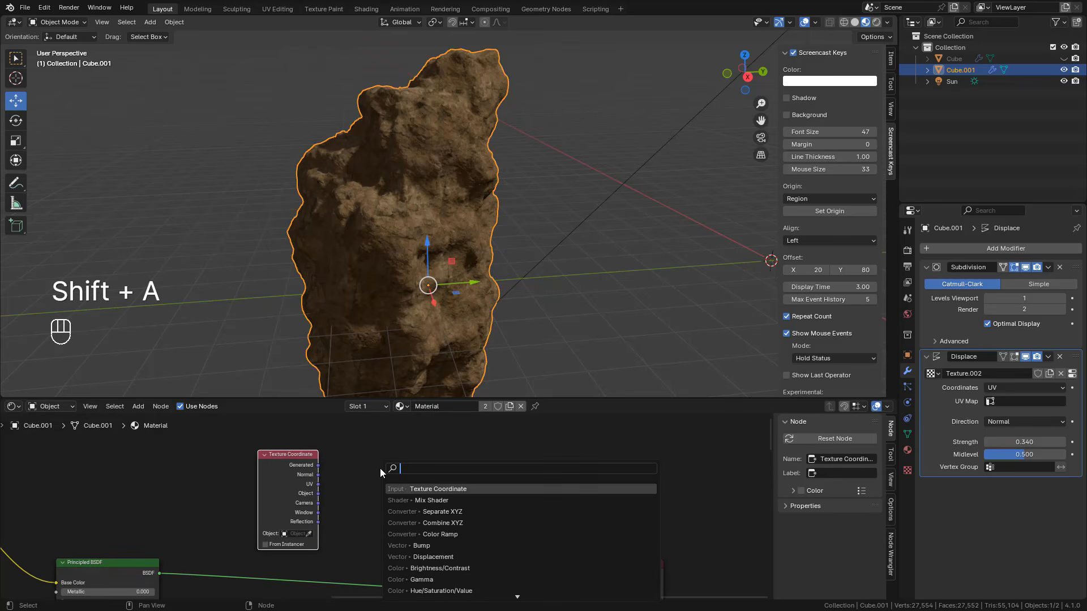
{"action": "type", "text": "xy"}
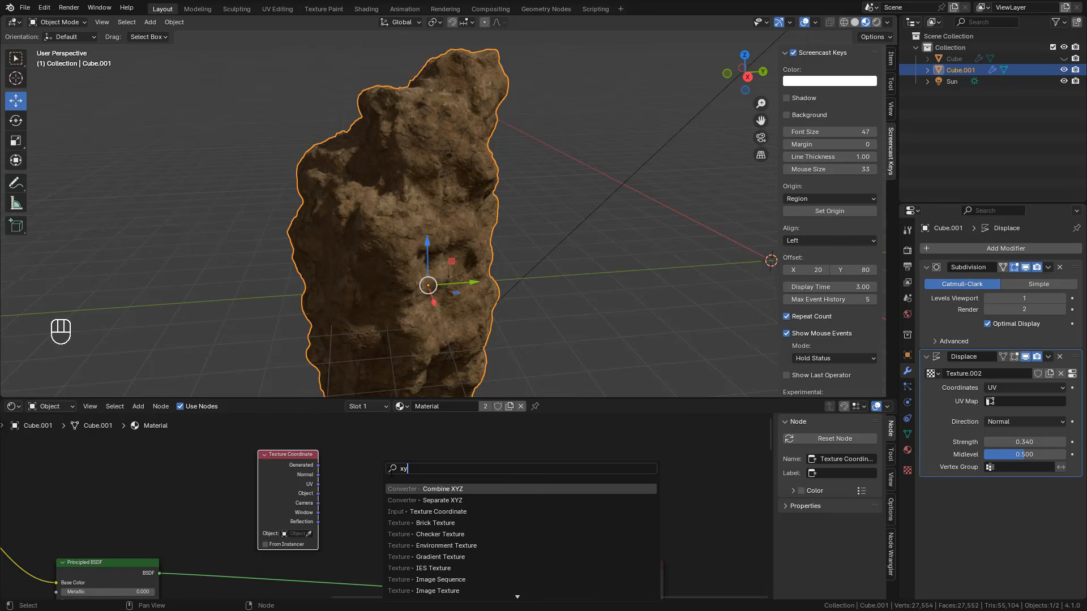
{"action": "left_click", "coordinate": [481, 501]}
{"action": "left_click", "coordinate": [357, 473]}
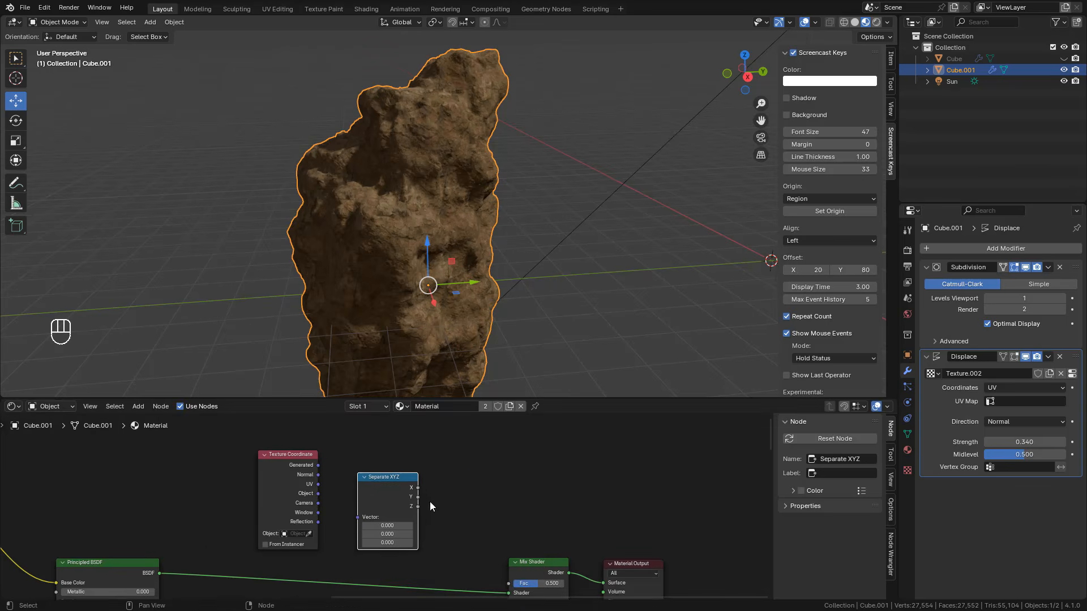
Step: Add a Color Ramp node after the Separate XYZ node, above the Mix Shader
{"action": "middle_click_drag", "start_coordinate": [430, 501], "coordinate": [419, 473]}
{"action": "key", "text": "shift+a"}
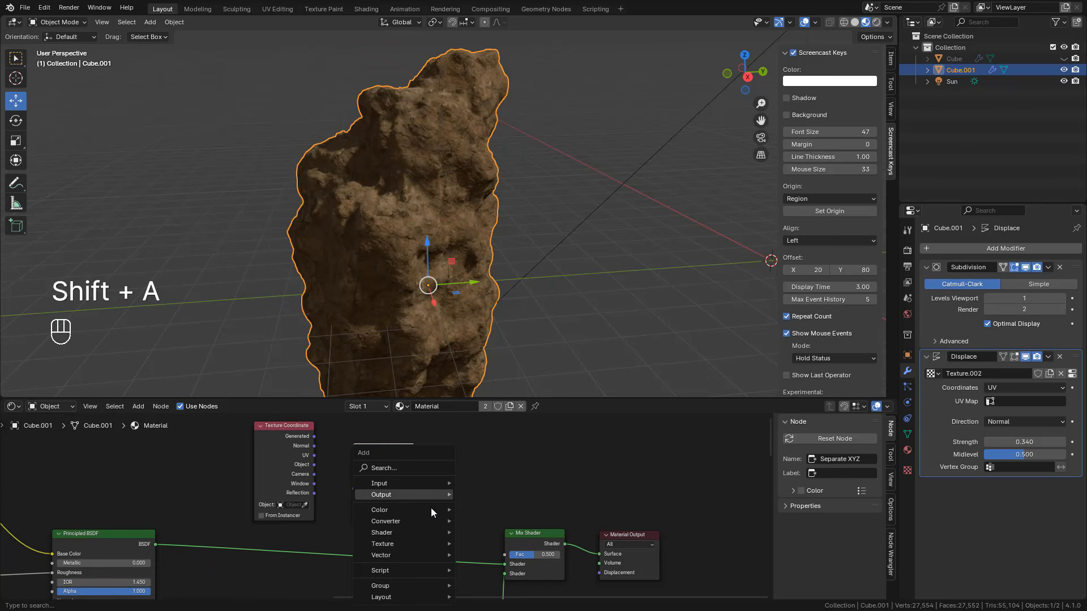
{"action": "mouse_move", "coordinate": [428, 521]}
{"action": "left_click", "coordinate": [489, 385]}
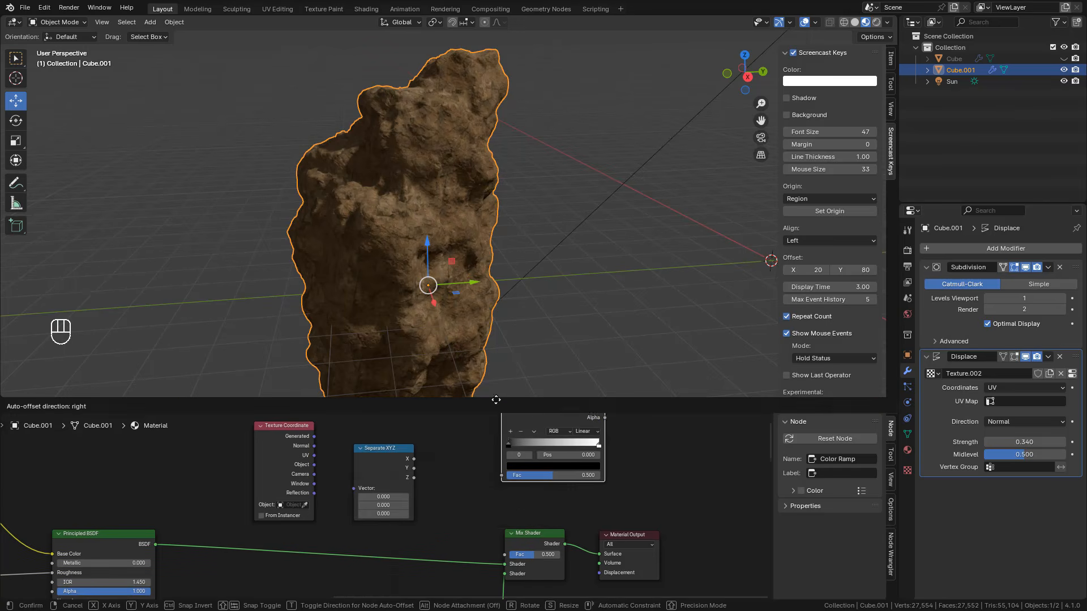
{"action": "left_click", "coordinate": [441, 453]}
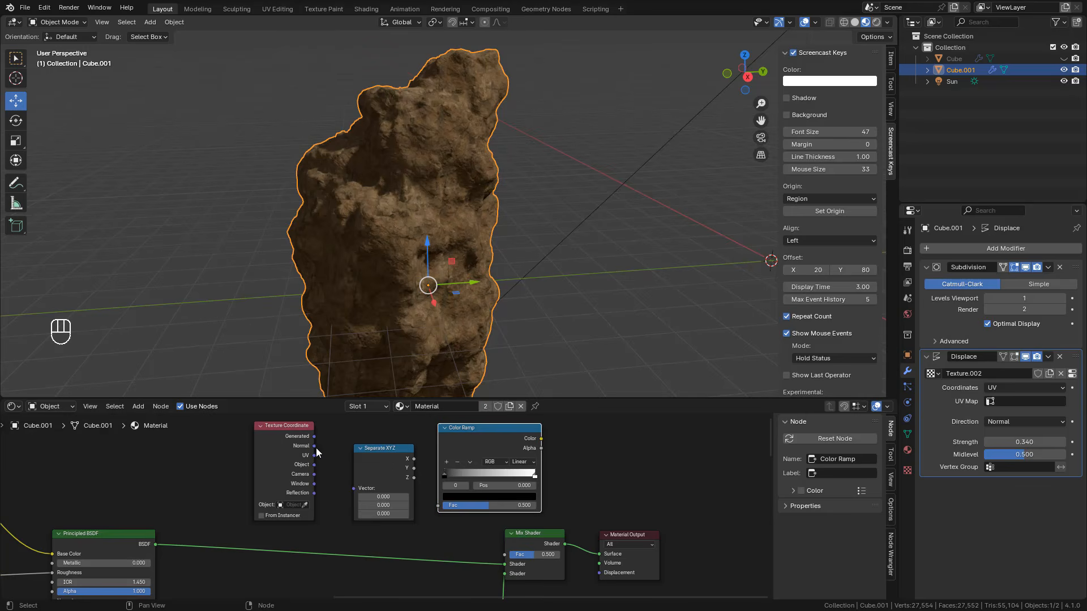
Step: Link the Normal coordinate to Separate XYZ, its Z output to the Color Ramp, and the ramp's Color to the Mix Shader's Fac
{"action": "left_click_drag", "start_coordinate": [315, 447], "coordinate": [353, 489]}
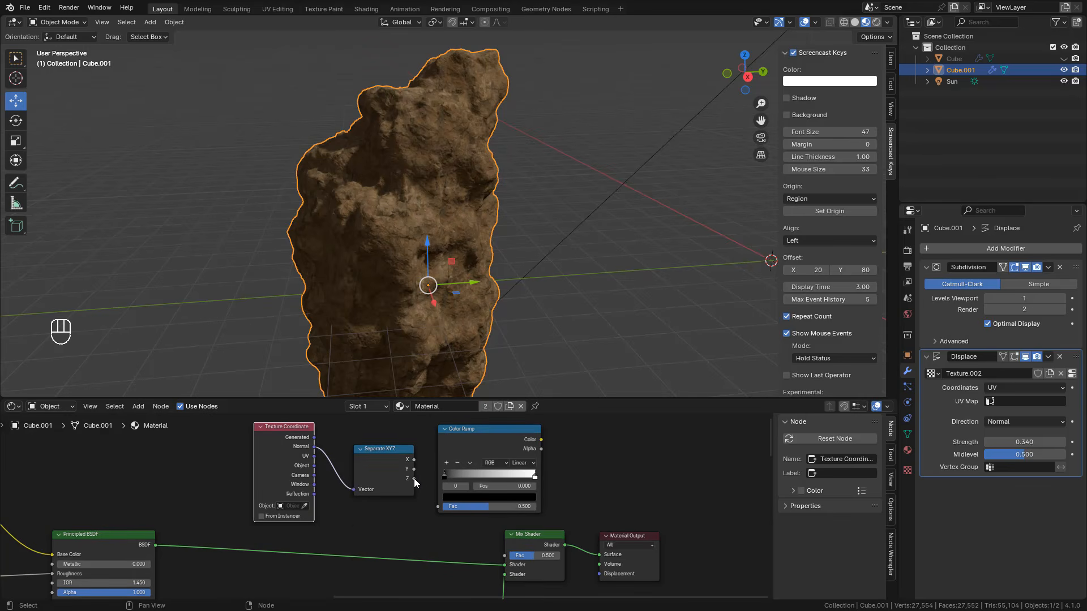
{"action": "left_click_drag", "start_coordinate": [413, 478], "coordinate": [450, 447]}
{"action": "left_click_drag", "start_coordinate": [430, 500], "coordinate": [431, 507]}
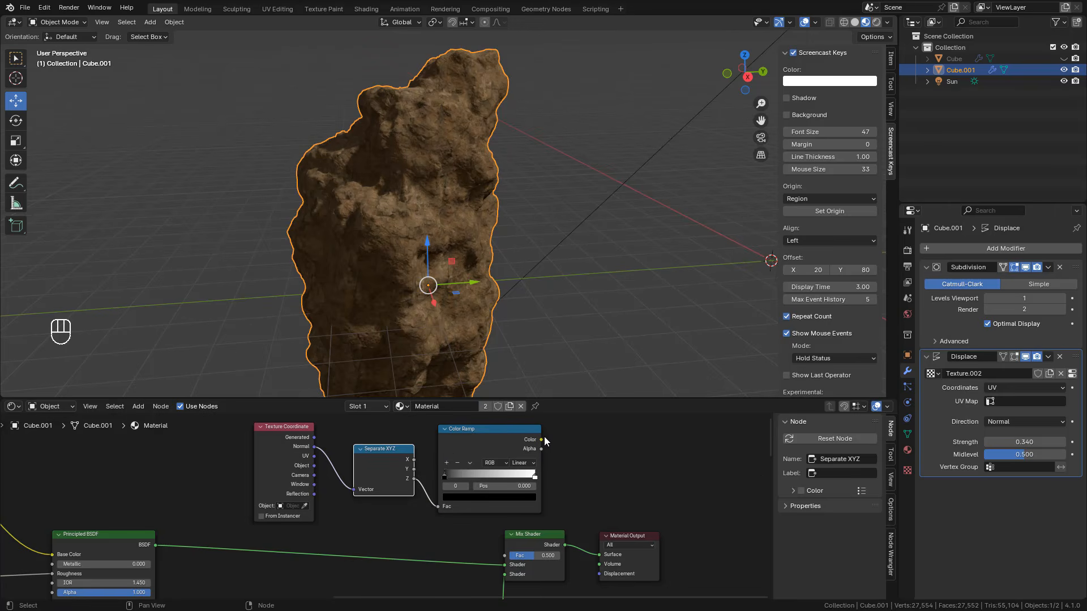
{"action": "left_click_drag", "start_coordinate": [541, 441], "coordinate": [559, 522]}
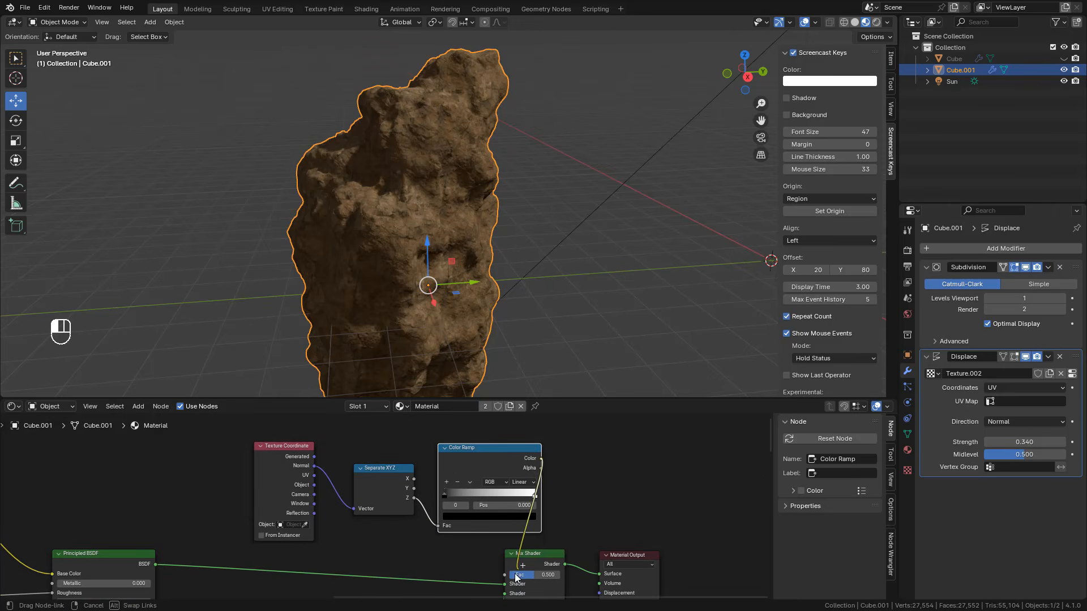
{"action": "left_click_drag", "start_coordinate": [514, 576], "coordinate": [509, 545]}
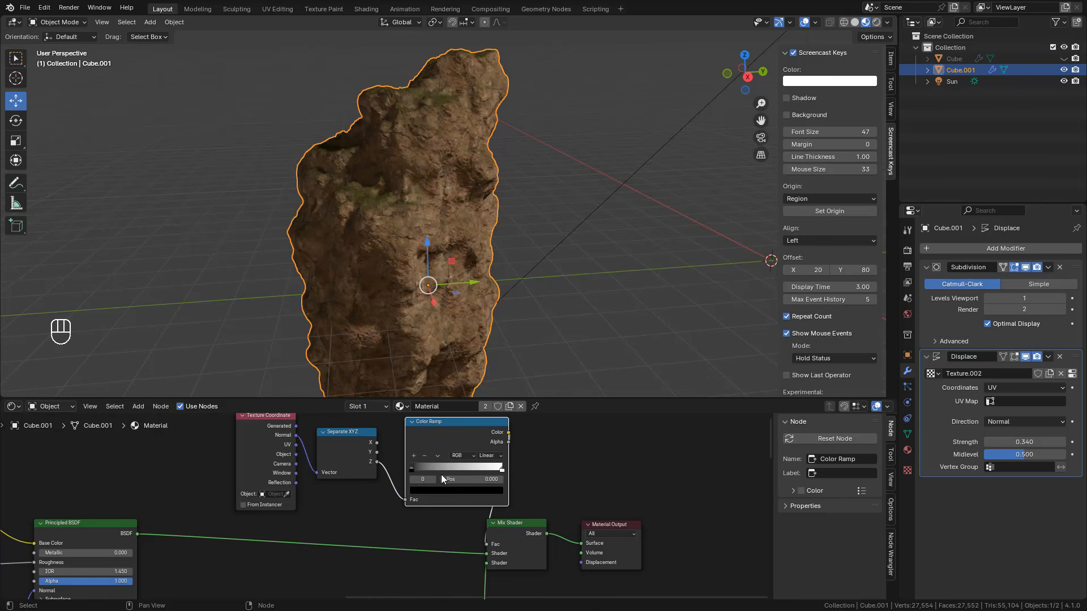
Step: Set the Color Ramp's first stop to position 0.041, lighten it to grey, and pull the white stop inward
{"action": "scroll", "coordinate": [442, 478], "scroll_direction": "up", "scroll_amount": 3}
{"action": "mouse_move", "coordinate": [371, 513]}
{"action": "left_mouse_down"}
{"action": "mouse_move", "coordinate": [433, 517]}
{"action": "mouse_move", "coordinate": [370, 518]}
{"action": "left_mouse_up"}
{"action": "left_click_drag", "start_coordinate": [527, 513], "coordinate": [435, 513]}
{"action": "left_click_drag", "start_coordinate": [371, 513], "coordinate": [371, 513]}
{"action": "left_click", "coordinate": [435, 513]}
{"action": "left_click", "coordinate": [459, 547]}
{"action": "mouse_move", "coordinate": [519, 322]}
{"action": "left_mouse_down"}
{"action": "mouse_move", "coordinate": [519, 350]}
{"action": "mouse_move", "coordinate": [517, 311]}
{"action": "left_mouse_up"}
{"action": "left_click", "coordinate": [371, 513]}
{"action": "left_click_drag", "start_coordinate": [435, 514], "coordinate": [441, 512]}
{"action": "left_click", "coordinate": [371, 513]}
{"action": "left_click", "coordinate": [403, 547]}
{"action": "left_click_drag", "start_coordinate": [517, 443], "coordinate": [518, 318]}
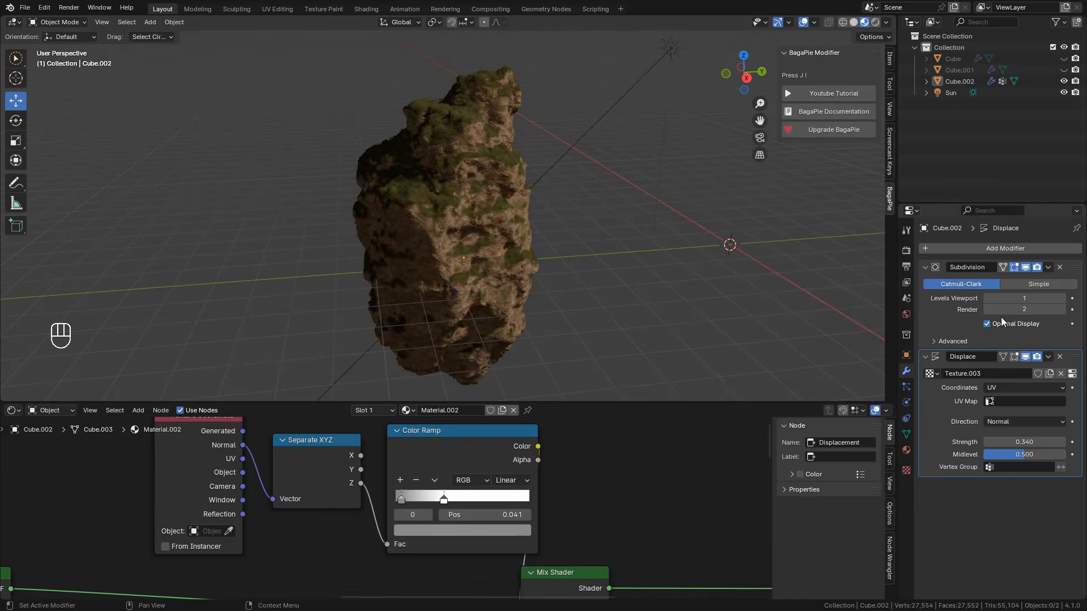
Step: Set the Subdivision modifier's viewport levels to 2
{"action": "left_click", "coordinate": [1063, 299]}
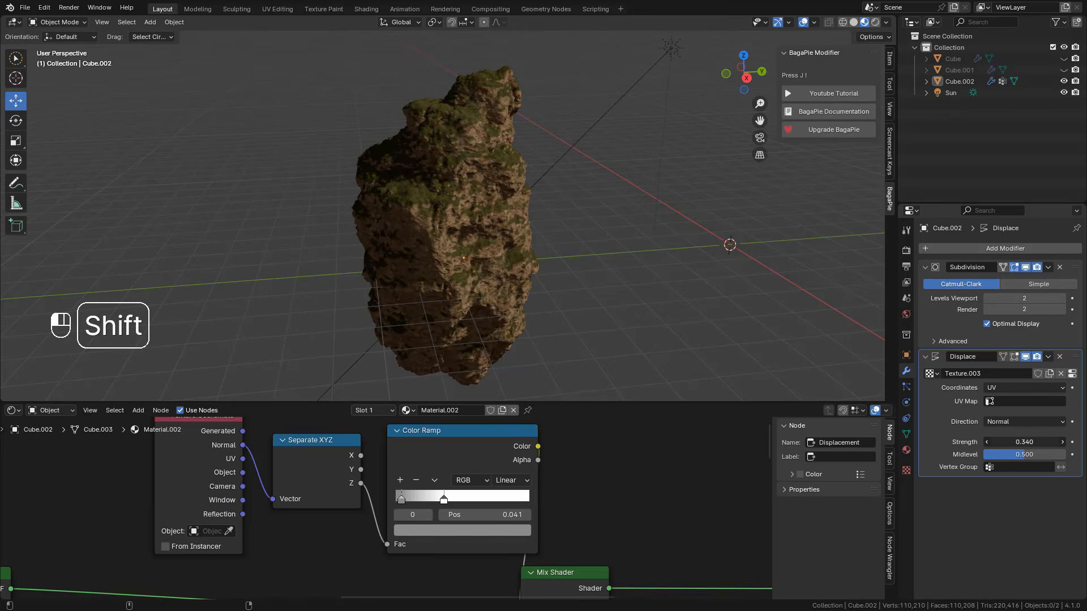
{"action": "mouse_move", "coordinate": [1052, 442]}
{"action": "left_mouse_down", "text": "shift"}
{"action": "mouse_move", "coordinate": [1069, 442]}
{"action": "mouse_move", "coordinate": [1037, 442]}
{"action": "left_mouse_up", "text": "shift"}
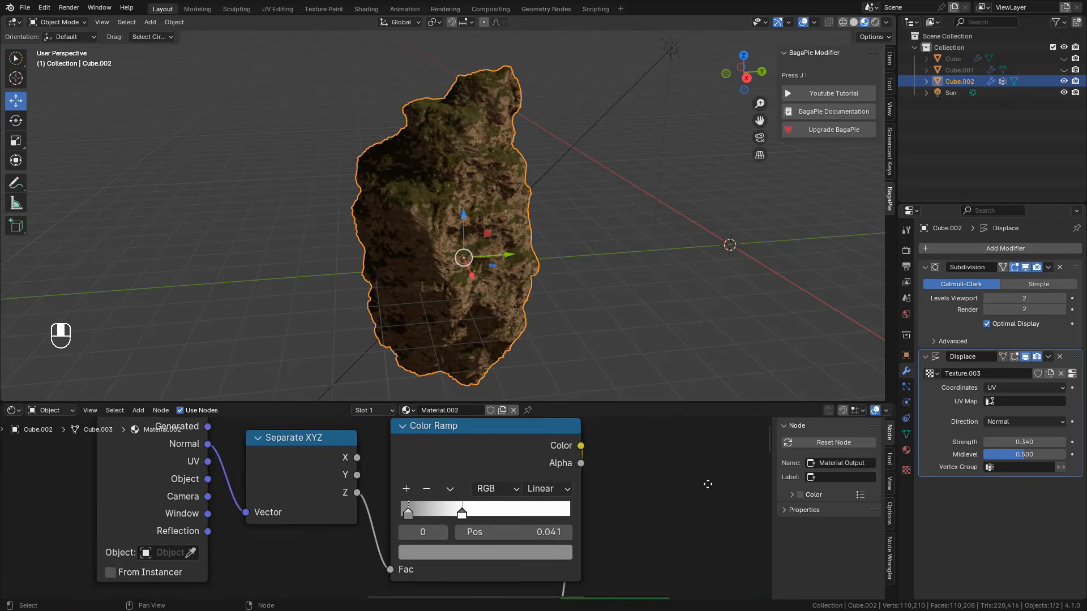
Step: Connect the Displacement node's output to the Displacement input of the Material Output
{"action": "middle_click_drag", "start_coordinate": [708, 483], "coordinate": [453, 440]}
{"action": "scroll", "coordinate": [537, 490], "scroll_direction": "down", "scroll_amount": 10}
{"action": "middle_click_drag", "start_coordinate": [542, 493], "coordinate": [396, 439]}
{"action": "scroll", "coordinate": [480, 485], "scroll_direction": "up", "scroll_amount": 4}
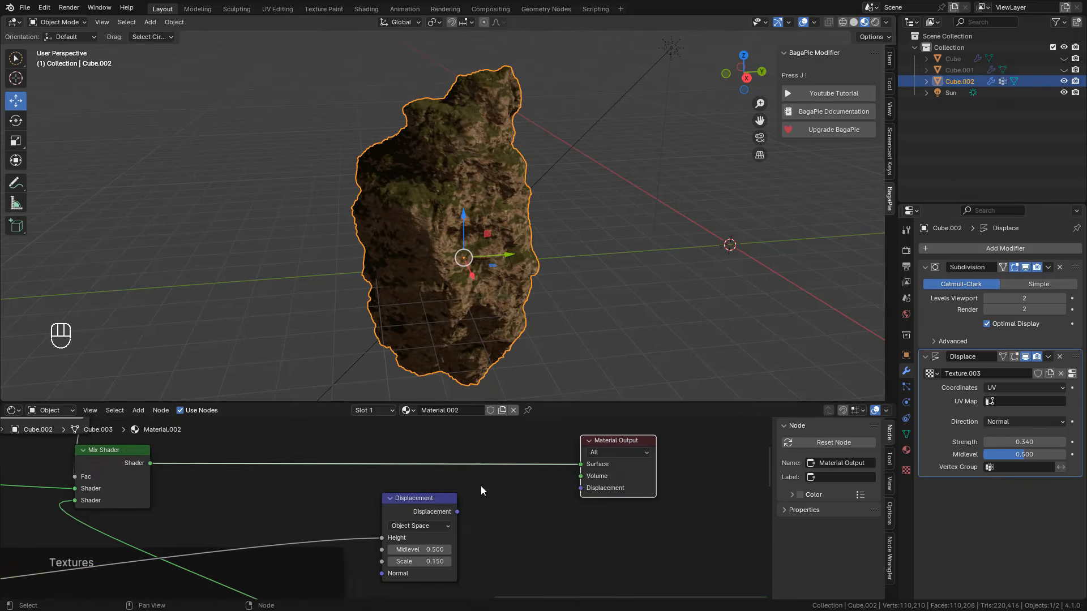
{"action": "mouse_move", "coordinate": [365, 511]}
{"action": "left_mouse_down"}
{"action": "mouse_move", "coordinate": [470, 484]}
{"action": "mouse_move", "coordinate": [498, 490]}
{"action": "left_mouse_up"}
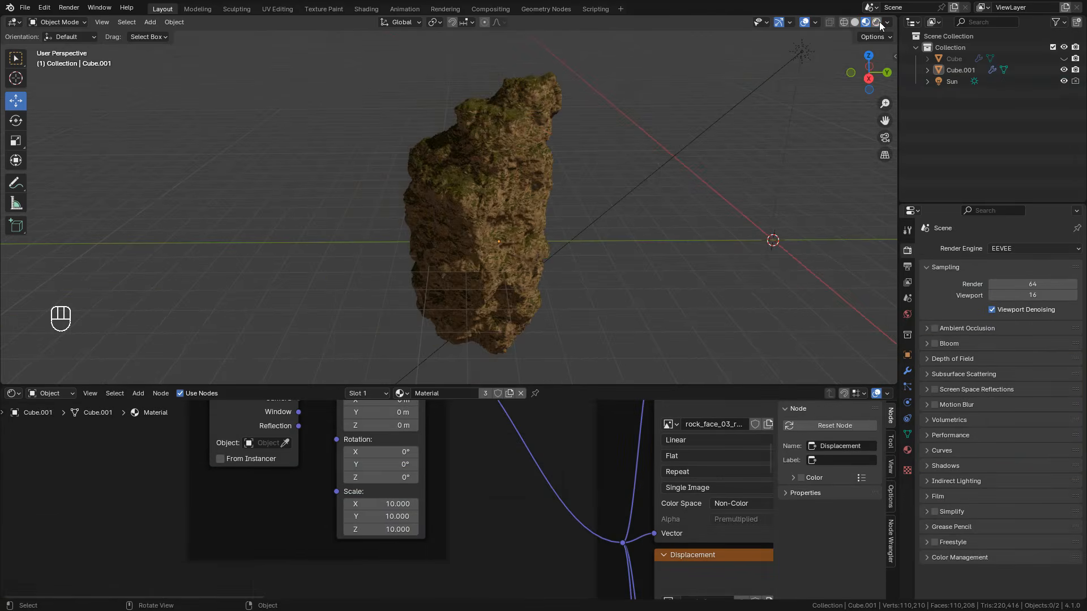
Step: Show the viewport in Rendered shading and set the render engine to Cycles
{"action": "left_click", "coordinate": [878, 22]}
{"action": "left_click", "coordinate": [1001, 250]}
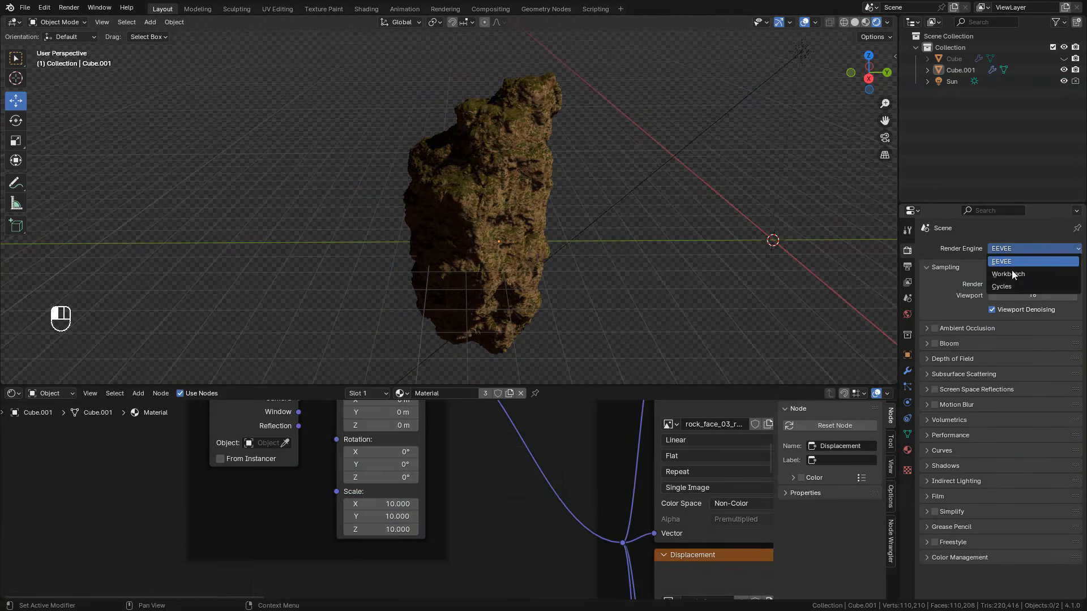
{"action": "left_click", "coordinate": [1014, 286]}
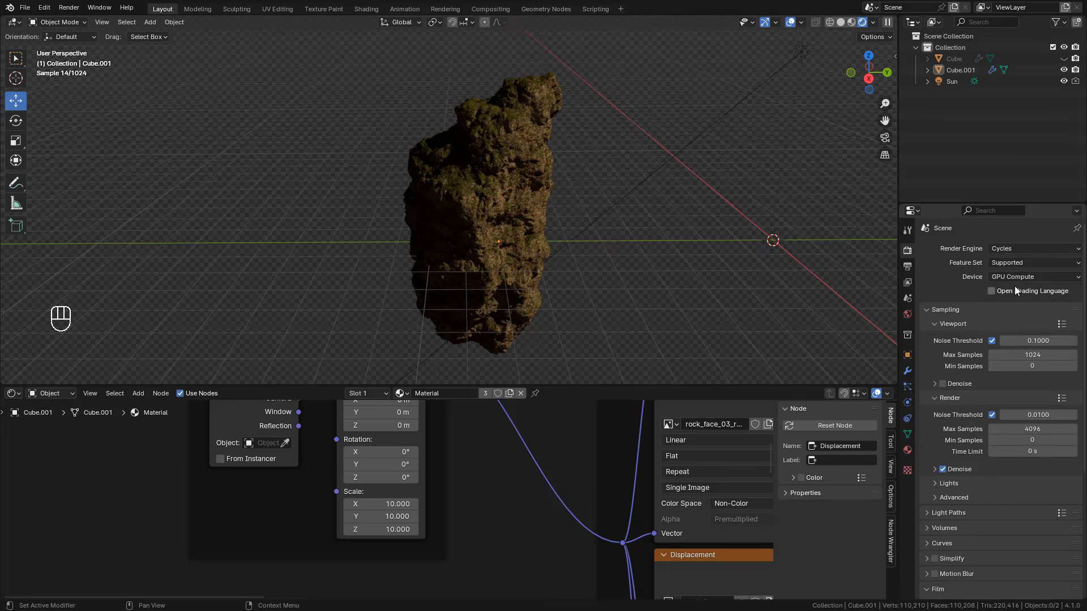
Step: Hide the Sun light and light the world with a Sky Texture, using sun elevation 24.7°, sun rotation 17.4° and strength 0.430
{"action": "left_click", "coordinate": [1063, 80]}
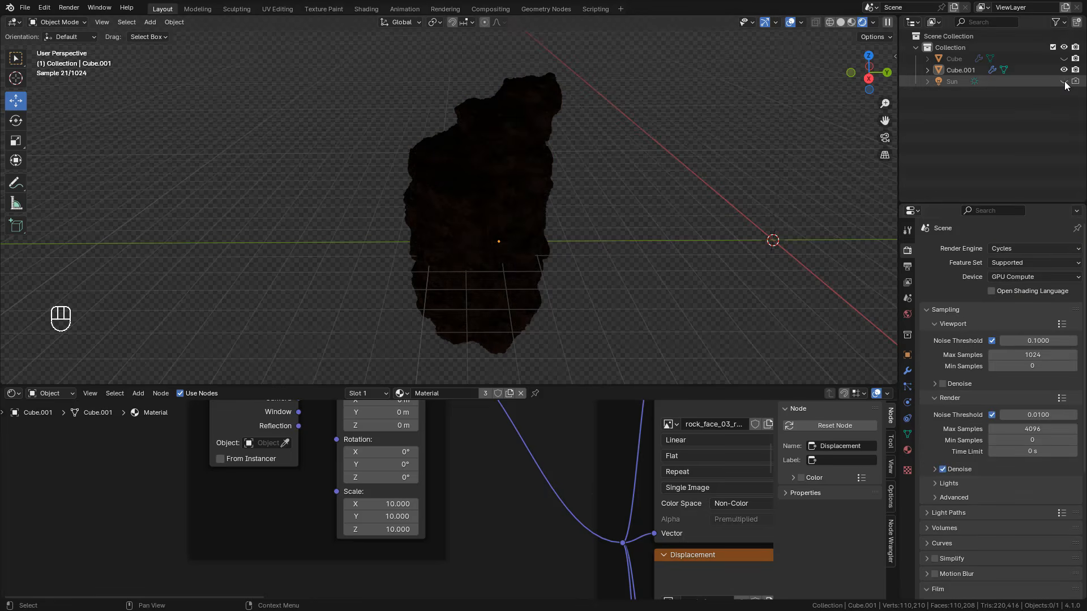
{"action": "left_click", "coordinate": [907, 315]}
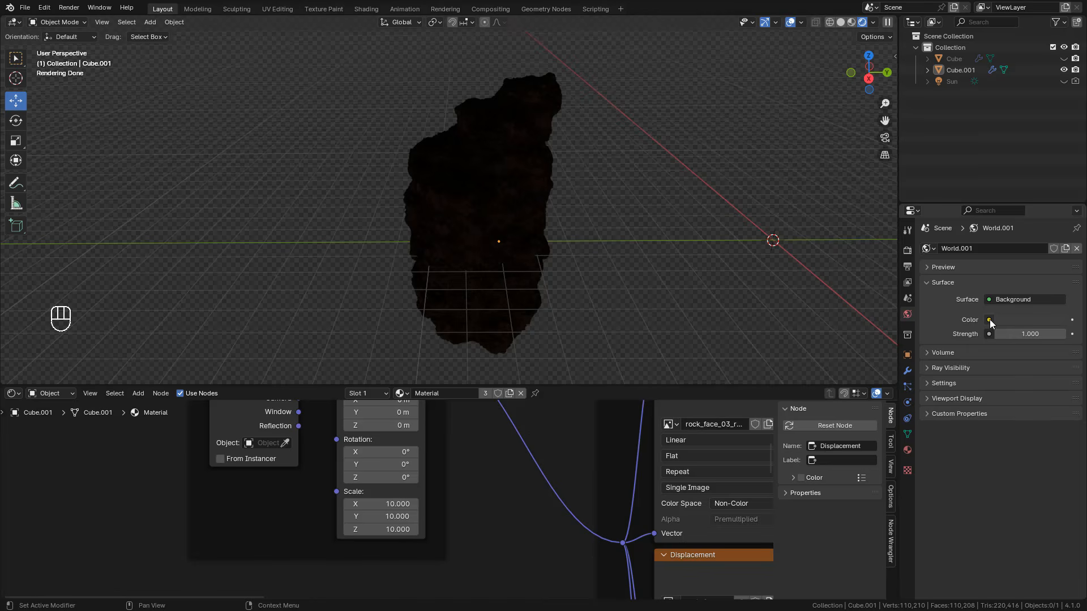
{"action": "left_click", "coordinate": [989, 320]}
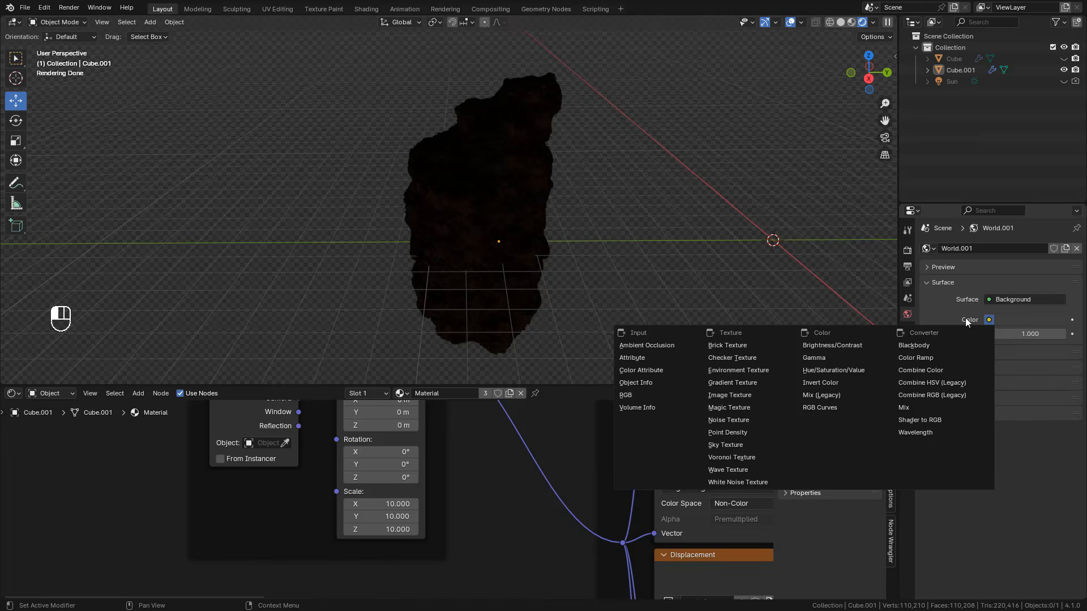
{"action": "left_click", "coordinate": [739, 445]}
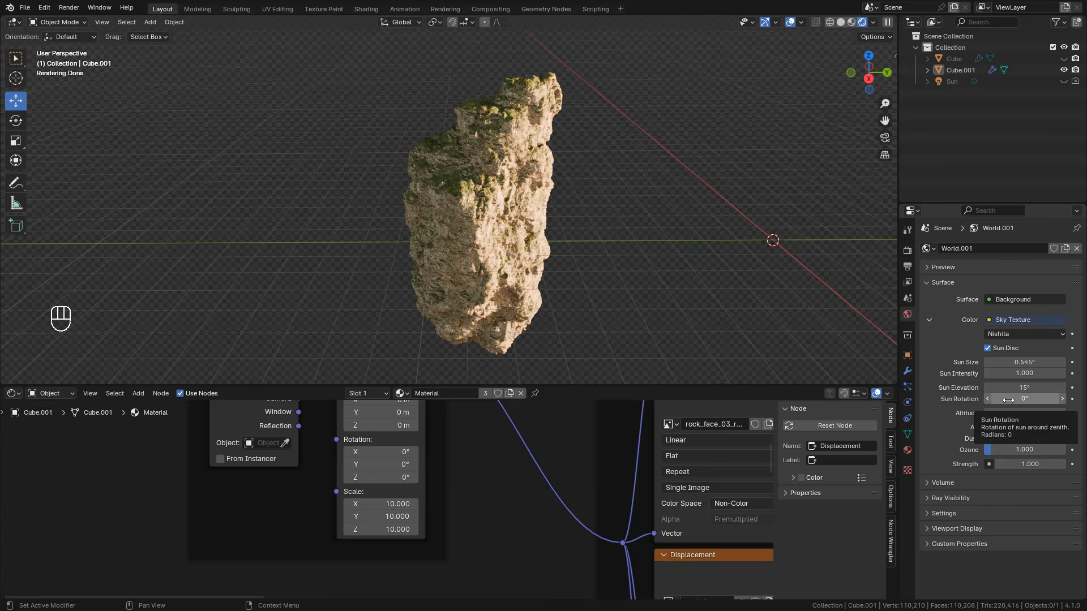
{"action": "mouse_move", "coordinate": [1008, 388]}
{"action": "left_mouse_down"}
{"action": "mouse_move", "coordinate": [1041, 387]}
{"action": "mouse_move", "coordinate": [1024, 387]}
{"action": "left_mouse_up"}
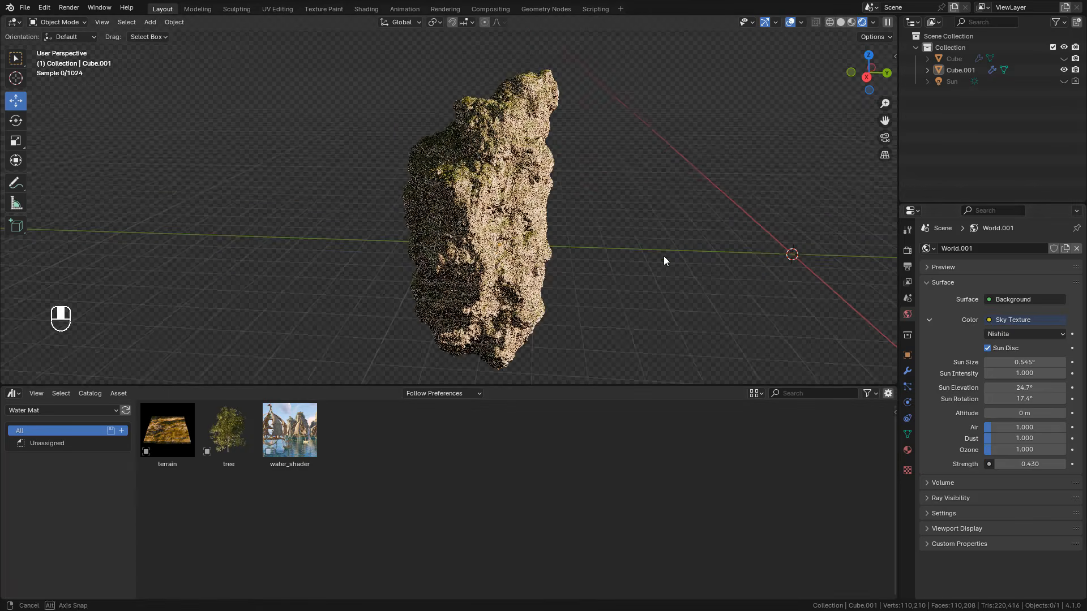
Step: Add the water_shader asset from the Water Mat library, scale it around the rock, and lower it so the rock rises above the surface
{"action": "left_click_drag", "start_coordinate": [272, 459], "coordinate": [253, 283]}
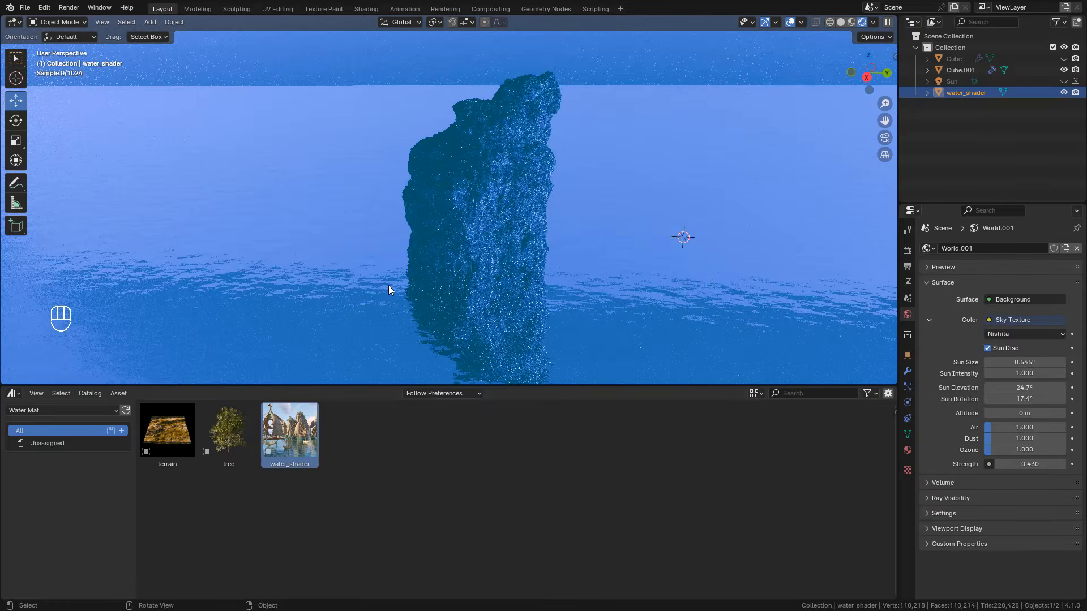
{"action": "key", "text": "s"}
{"action": "left_click", "coordinate": [535, 168]}
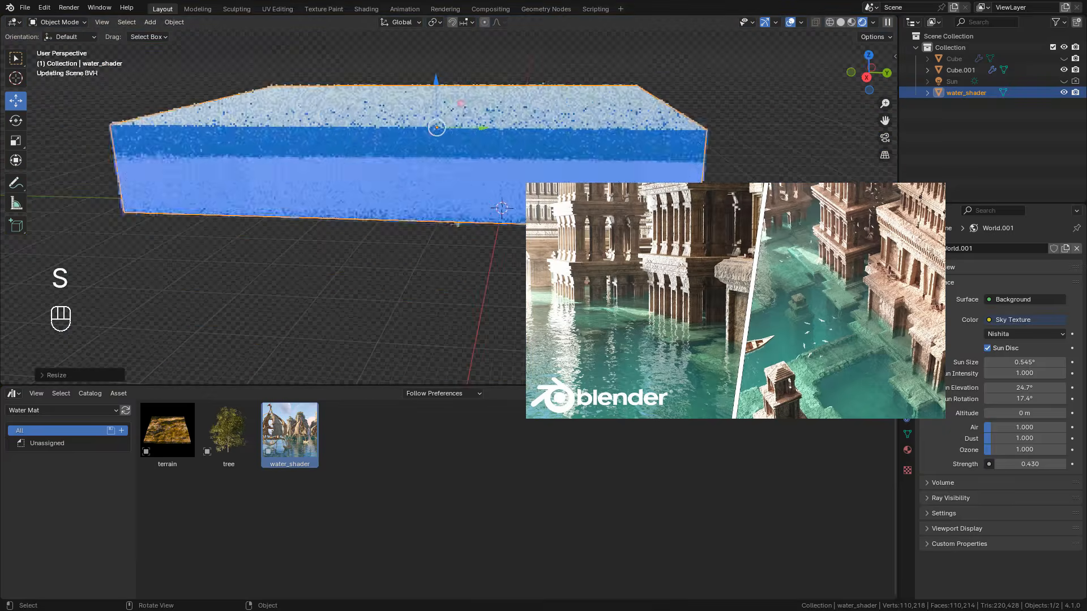
{"action": "left_click_drag", "start_coordinate": [437, 98], "coordinate": [412, 220]}
{"action": "scroll", "coordinate": [437, 170], "scroll_direction": "up", "scroll_amount": 3}
{"action": "key", "text": "s"}
{"action": "left_click", "coordinate": [481, 196]}
{"action": "scroll", "coordinate": [447, 199], "scroll_direction": "up", "scroll_amount": 4}
{"action": "scroll", "coordinate": [412, 220], "scroll_direction": "down", "scroll_amount": 5}
Step: Add the terrain asset from the Water Mat library beside the water, then scale and lower it
{"action": "left_click", "coordinate": [175, 445]}
{"action": "left_click_drag", "start_coordinate": [175, 449], "coordinate": [725, 232]}
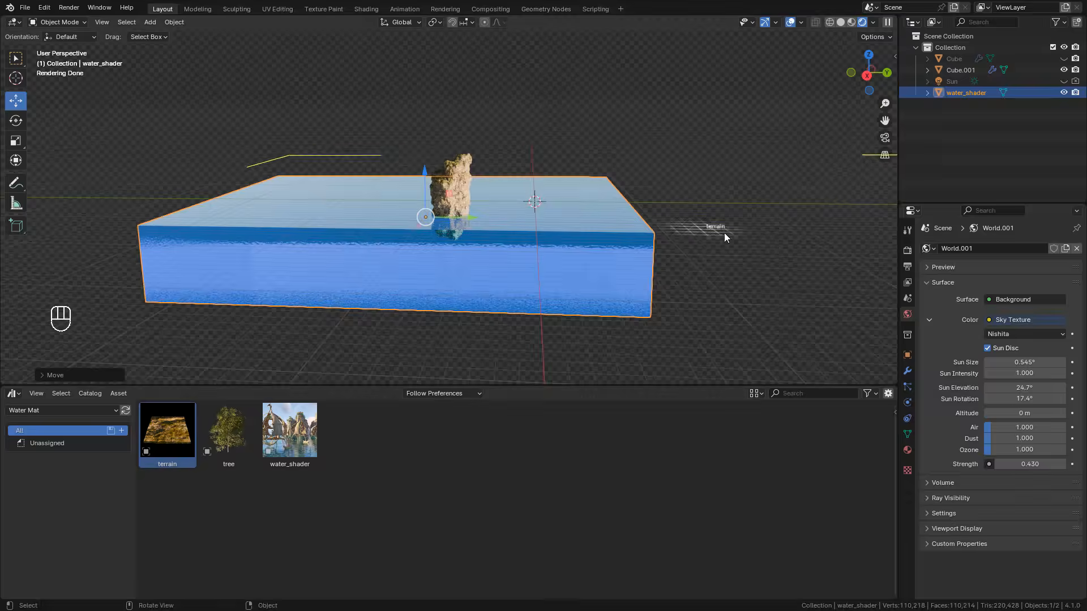
{"action": "key", "text": "s"}
{"action": "left_click", "coordinate": [713, 227]}
{"action": "left_click_drag", "start_coordinate": [697, 184], "coordinate": [697, 212]}
{"action": "middle_click_drag", "start_coordinate": [651, 220], "coordinate": [696, 249]}
Step: Position the terrain beneath the rock and lower it under the water surface as a seabed
{"action": "left_click_drag", "start_coordinate": [449, 244], "coordinate": [449, 255]}
{"action": "middle_click_drag", "start_coordinate": [453, 261], "coordinate": [530, 275]}
{"action": "left_click_drag", "start_coordinate": [530, 273], "coordinate": [421, 245]}
{"action": "middle_click_drag", "start_coordinate": [422, 245], "coordinate": [503, 215]}
{"action": "scroll", "coordinate": [469, 238], "scroll_direction": "up", "scroll_amount": 5}
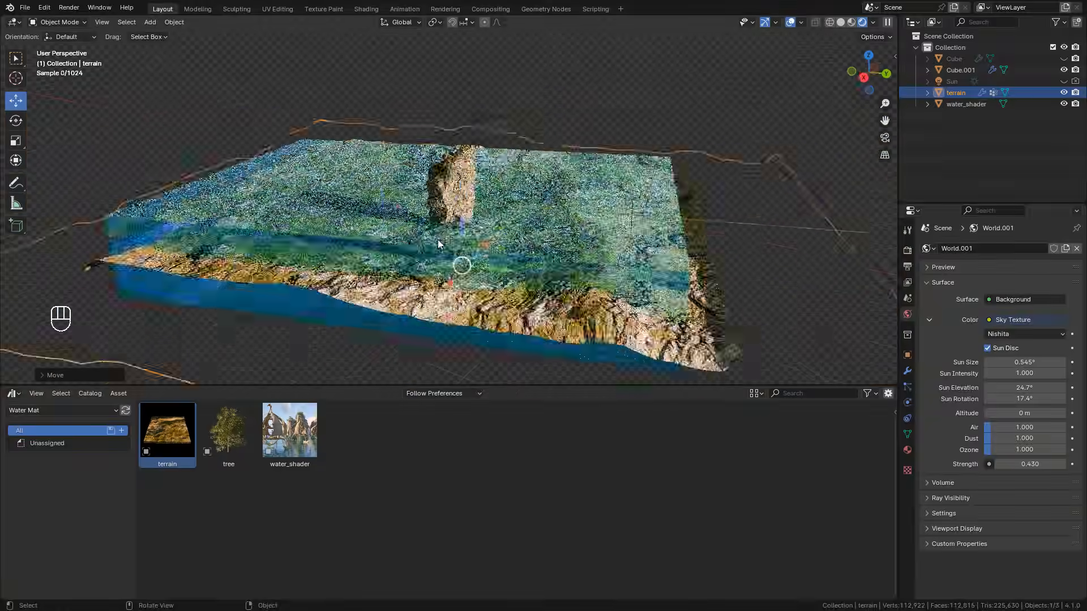
{"action": "left_click_drag", "start_coordinate": [459, 294], "coordinate": [453, 358]}
{"action": "middle_click_drag", "start_coordinate": [453, 317], "coordinate": [544, 362]}
{"action": "scroll", "coordinate": [543, 294], "scroll_direction": "down", "scroll_amount": 3}
Step: Enlarge the water_shader object so the water spreads far around the rock
{"action": "left_click", "coordinate": [622, 255]}
{"action": "key", "text": "s"}
{"action": "left_click", "coordinate": [663, 264]}
{"action": "middle_click_drag", "start_coordinate": [594, 266], "coordinate": [674, 232]}
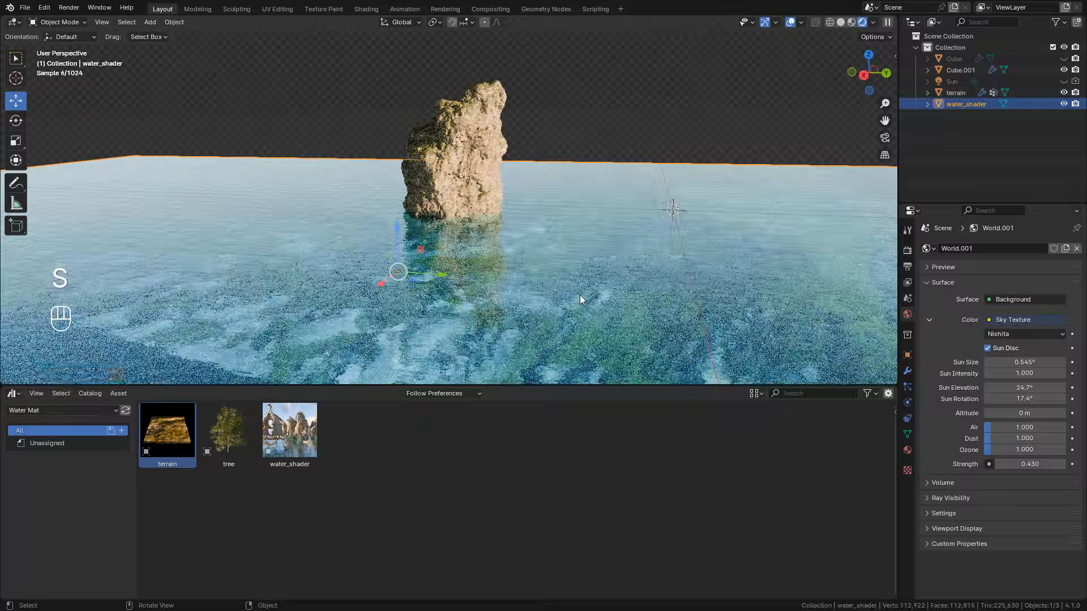
{"action": "left_click", "coordinate": [481, 317]}
{"action": "left_click_drag", "start_coordinate": [466, 294], "coordinate": [470, 313]}
{"action": "middle_click_drag", "start_coordinate": [478, 313], "coordinate": [554, 294]}
{"action": "key", "text": "s"}
Step: Add the tree asset to the scene, scale it down, and bring it close to the rock
{"action": "left_click_drag", "start_coordinate": [229, 435], "coordinate": [349, 219]}
{"action": "key", "text": "s"}
{"action": "middle_click_drag", "start_coordinate": [419, 193], "coordinate": [487, 232]}
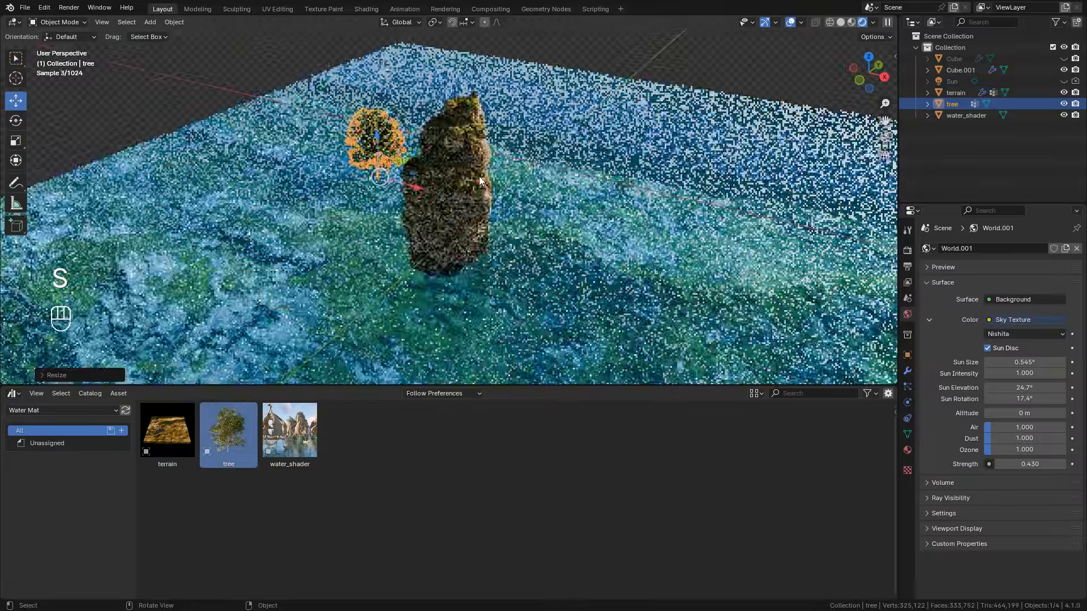
{"action": "left_click_drag", "start_coordinate": [413, 187], "coordinate": [464, 207]}
Step: Switch the viewport to Solid shading and fit the tree onto the rock's upper ledge by moving, scaling and rotating it
{"action": "left_click", "coordinate": [841, 22]}
{"action": "scroll", "coordinate": [572, 147], "scroll_direction": "up", "scroll_amount": 4}
{"action": "key", "text": "s"}
{"action": "mouse_move", "coordinate": [487, 187]}
{"action": "middle_mouse_down"}
{"action": "mouse_move", "coordinate": [572, 148]}
{"action": "mouse_move", "coordinate": [575, 221]}
{"action": "middle_mouse_up"}
{"action": "key", "text": "r"}
{"action": "key", "text": "s"}
{"action": "middle_click_drag", "start_coordinate": [701, 181], "coordinate": [577, 184]}
{"action": "key", "text": "r"}
{"action": "left_click", "coordinate": [592, 172]}
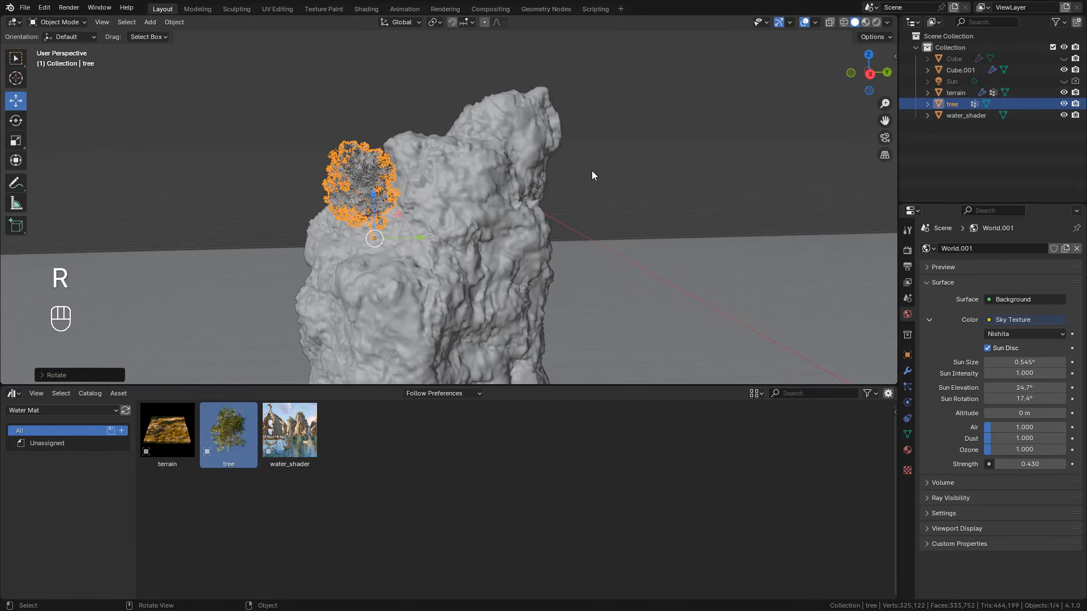
{"action": "middle_click_drag", "start_coordinate": [600, 133], "coordinate": [673, 173]}
Step: Place two linked duplicates of the tree along the rock's ledge, varying their rotation and scale
{"action": "key", "text": "alt+d"}
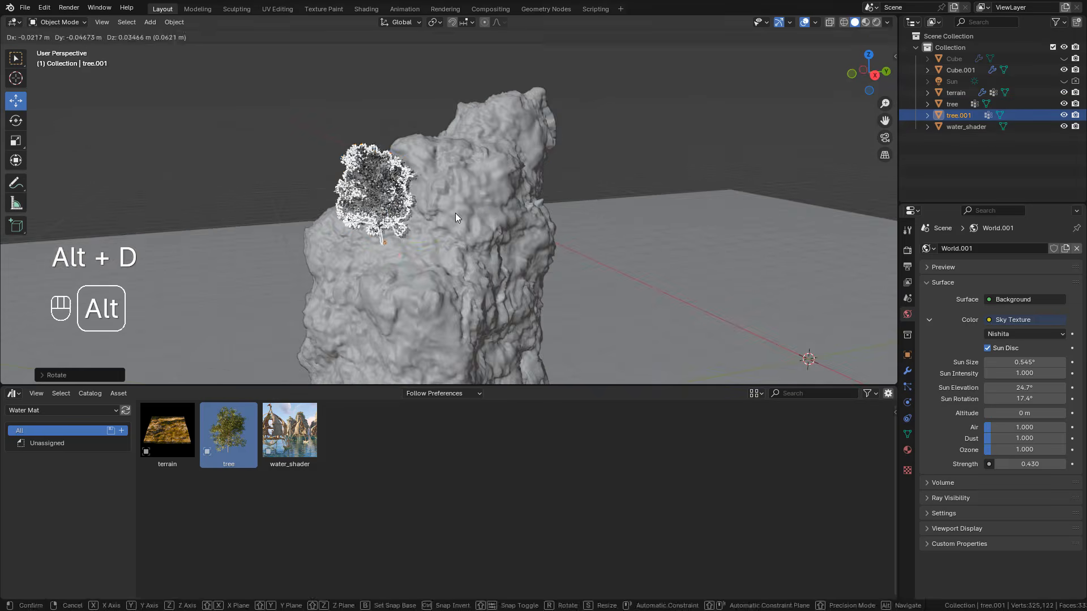
{"action": "left_click", "coordinate": [498, 190]}
{"action": "key", "text": "alt+d"}
{"action": "key", "text": "r"}
{"action": "key", "text": "g"}
{"action": "key", "text": "s"}
{"action": "left_click", "coordinate": [491, 156]}
Step: Place a third linked tree duplicate on the ledge and adjust its scale and position
{"action": "key", "text": "s"}
{"action": "left_click", "coordinate": [499, 150]}
{"action": "middle_click_drag", "start_coordinate": [600, 165], "coordinate": [498, 170]}
{"action": "key", "text": "alt+d"}
{"action": "left_click", "coordinate": [401, 229]}
{"action": "key", "text": "s"}
{"action": "key", "text": "g"}
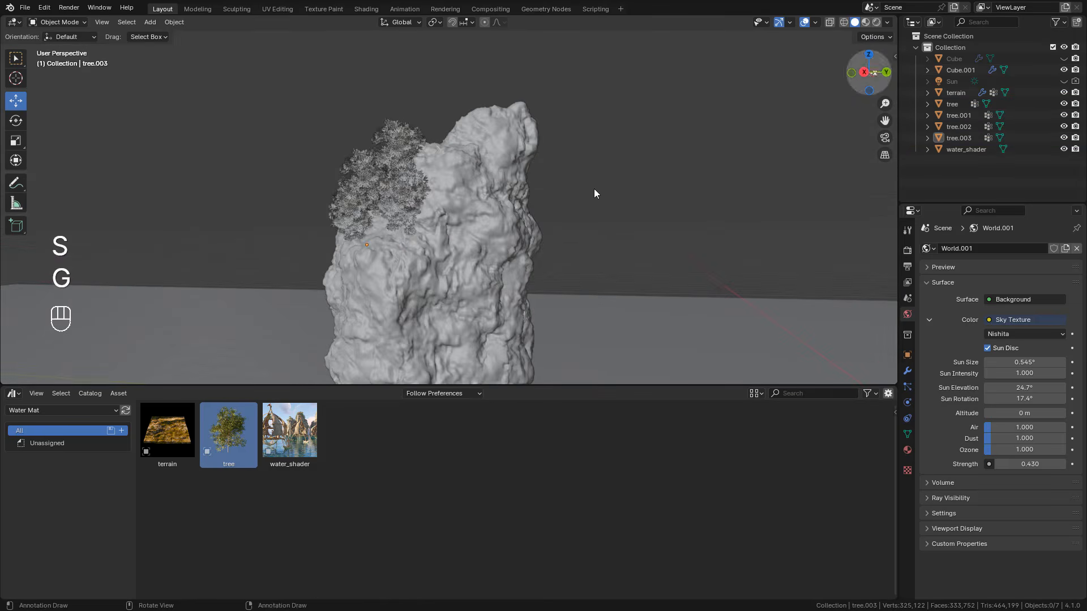
Step: Return the viewport to Rendered shading and set the Sky Texture's sun rotation to -17°
{"action": "left_click", "coordinate": [877, 22]}
{"action": "left_click_drag", "start_coordinate": [1024, 399], "coordinate": [985, 399]}
Step: Duplicate the rock beside the original and rotate the copy about the Z axis
{"action": "left_click", "coordinate": [490, 252]}
{"action": "key", "text": "shift+d"}
{"action": "left_click", "coordinate": [232, 256]}
{"action": "key", "text": "r"}
{"action": "key", "text": "z"}
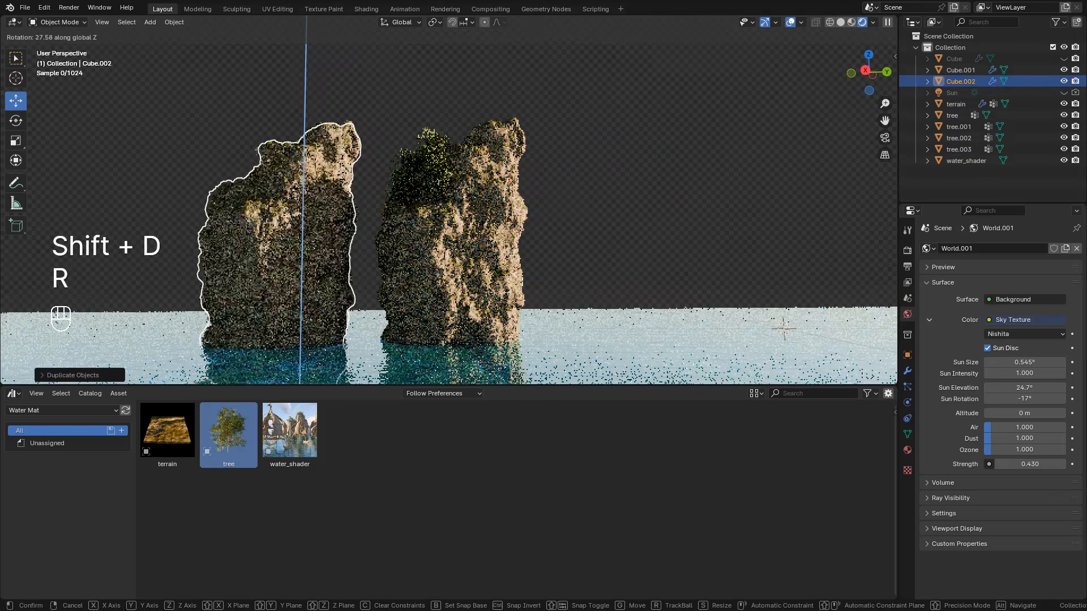
{"action": "left_click", "coordinate": [317, 193]}
Step: Move the duplicated rock closer to the original and adjust its height along the Z axis
{"action": "key", "text": "g"}
{"action": "left_click", "coordinate": [396, 226]}
{"action": "left_click", "coordinate": [609, 164]}
{"action": "middle_click_drag", "start_coordinate": [567, 229], "coordinate": [594, 151], "text": "shift"}
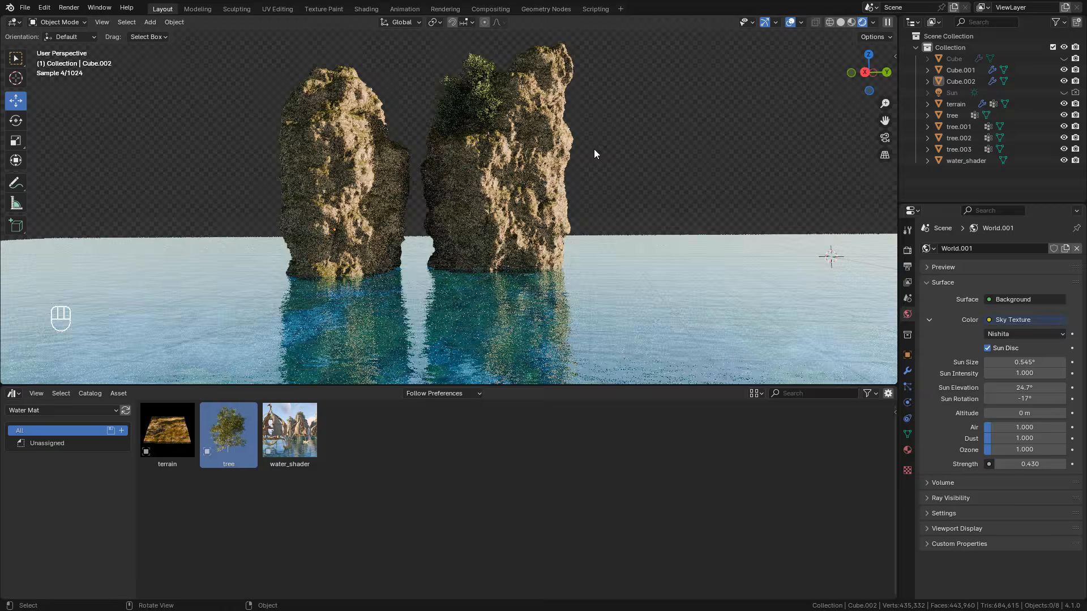
{"action": "left_click", "coordinate": [354, 174]}
{"action": "key", "text": "g"}
{"action": "key", "text": "z"}
{"action": "left_click_drag", "start_coordinate": [332, 161], "coordinate": [333, 164]}
{"action": "left_click", "coordinate": [646, 144]}
{"action": "mouse_move", "coordinate": [647, 144]}
{"action": "middle_mouse_down"}
{"action": "mouse_move", "coordinate": [649, 124]}
{"action": "mouse_move", "coordinate": [609, 149]}
{"action": "mouse_move", "coordinate": [630, 140]}
{"action": "middle_mouse_up"}
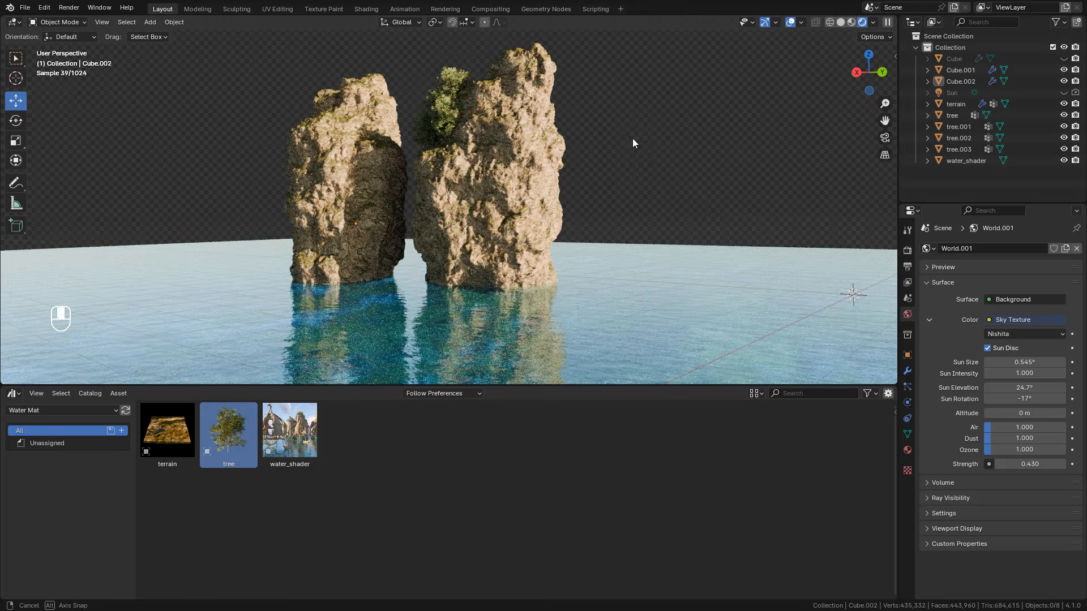
{"action": "left_click", "coordinate": [907, 371]}
{"action": "left_click_drag", "start_coordinate": [1011, 441], "coordinate": [1012, 440], "text": "shift"}
{"action": "left_click", "coordinate": [1071, 374]}
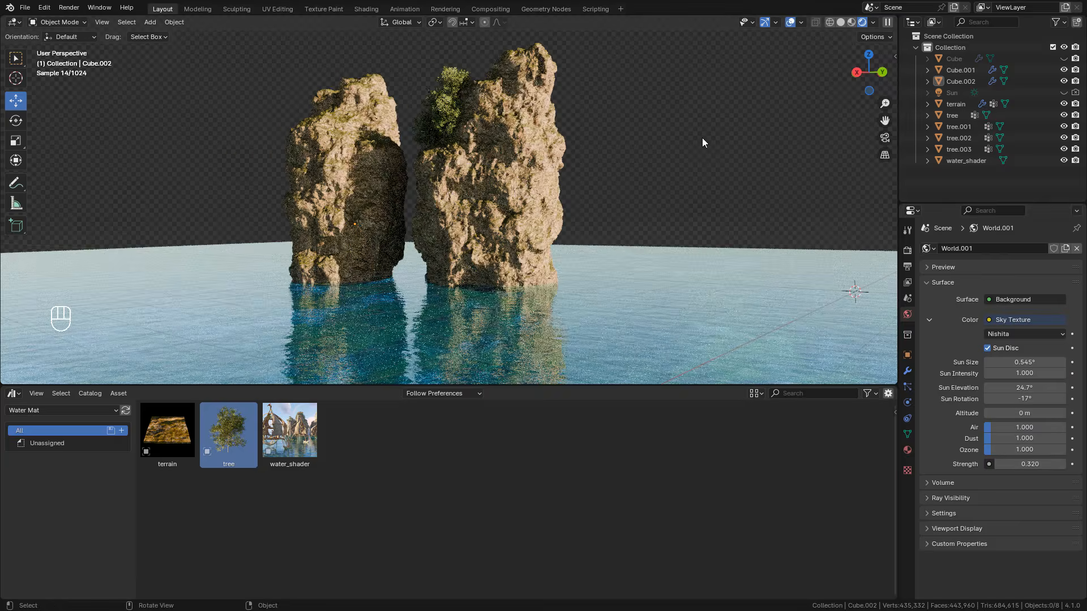